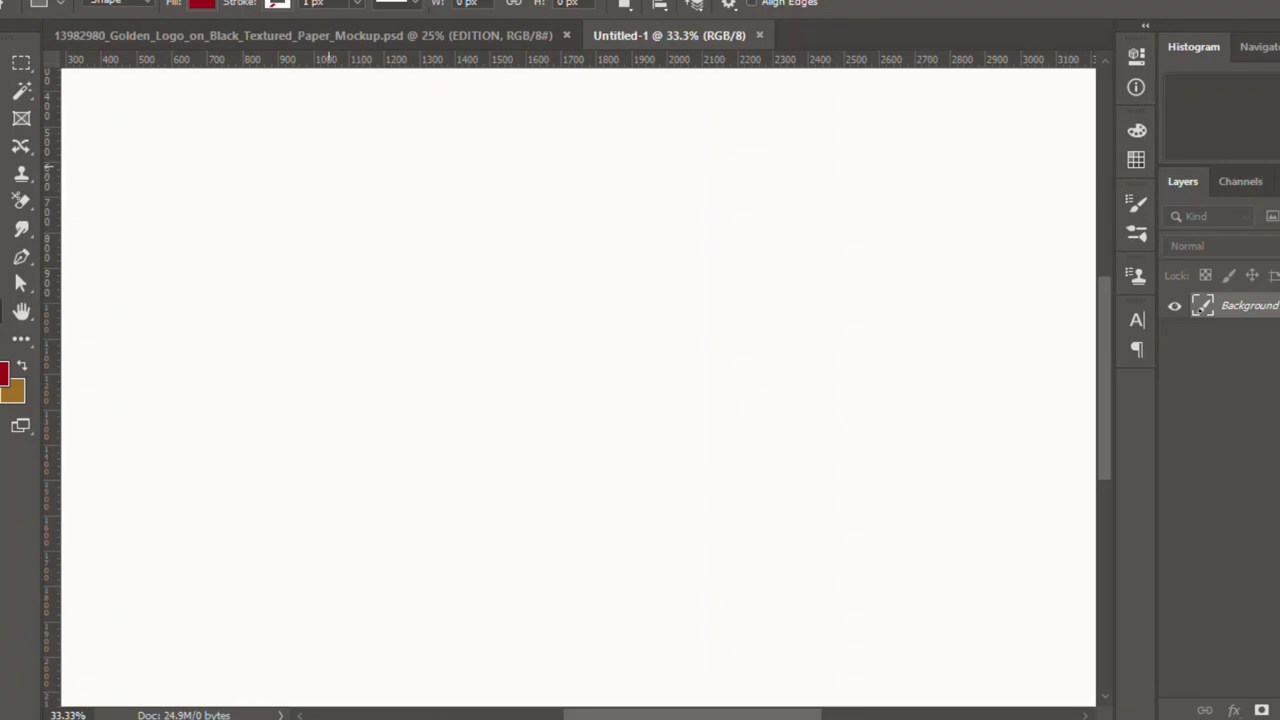
Step: Draw a red rectangle near the top of the canvas, then resize it and move it into place
{"action": "left_click_drag", "start_coordinate": [328, 165], "coordinate": [735, 198]}
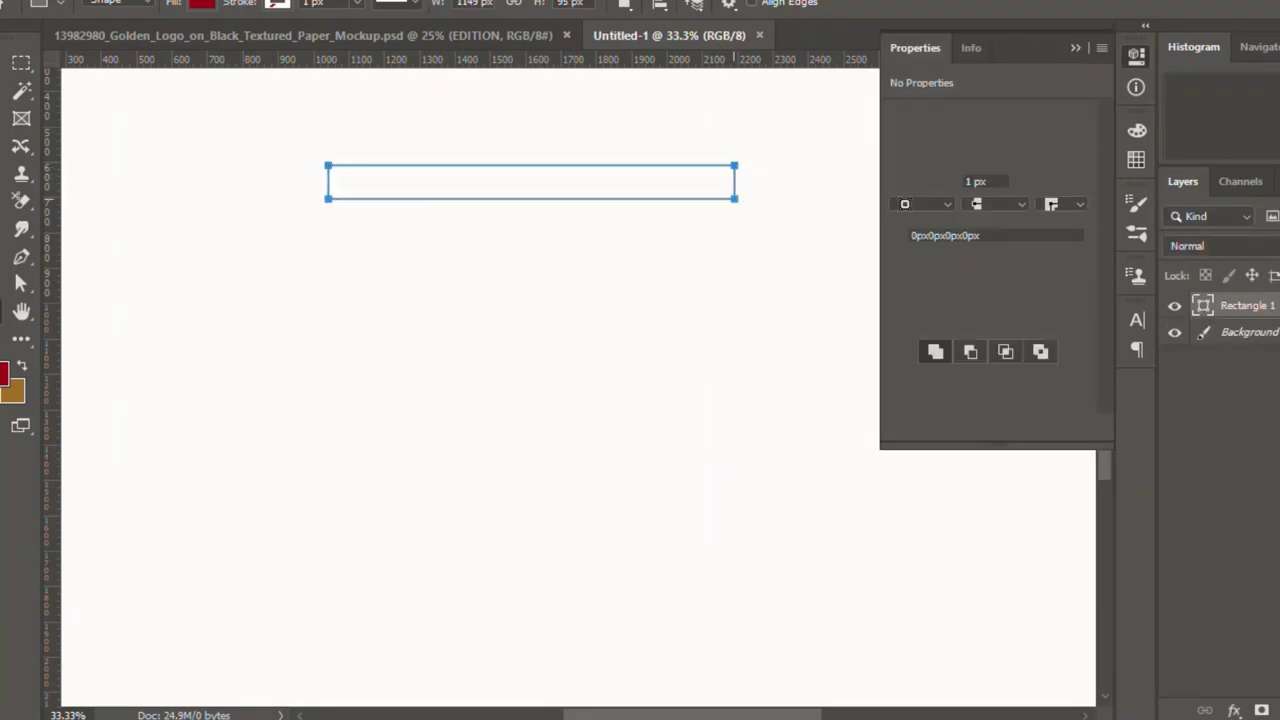
{"action": "key", "text": "v"}
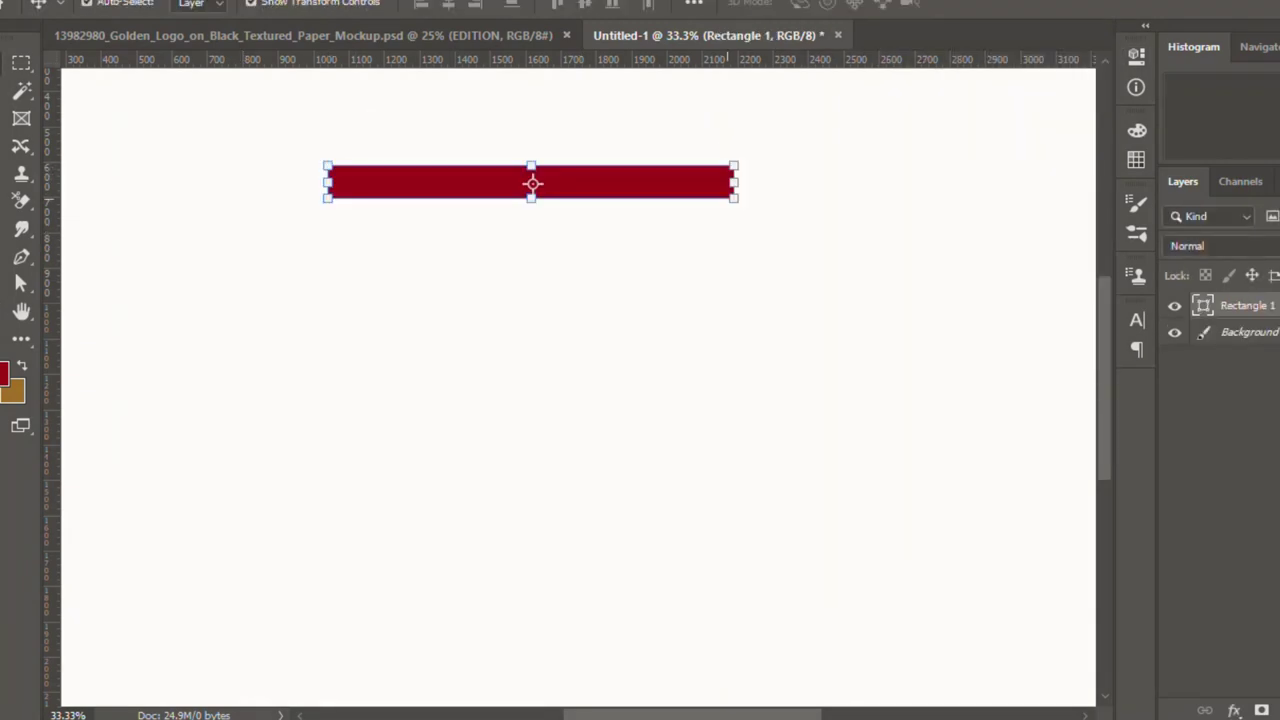
{"action": "left_click_drag", "start_coordinate": [734, 181], "coordinate": [620, 181]}
{"action": "left_click_drag", "start_coordinate": [474, 198], "coordinate": [474, 213]}
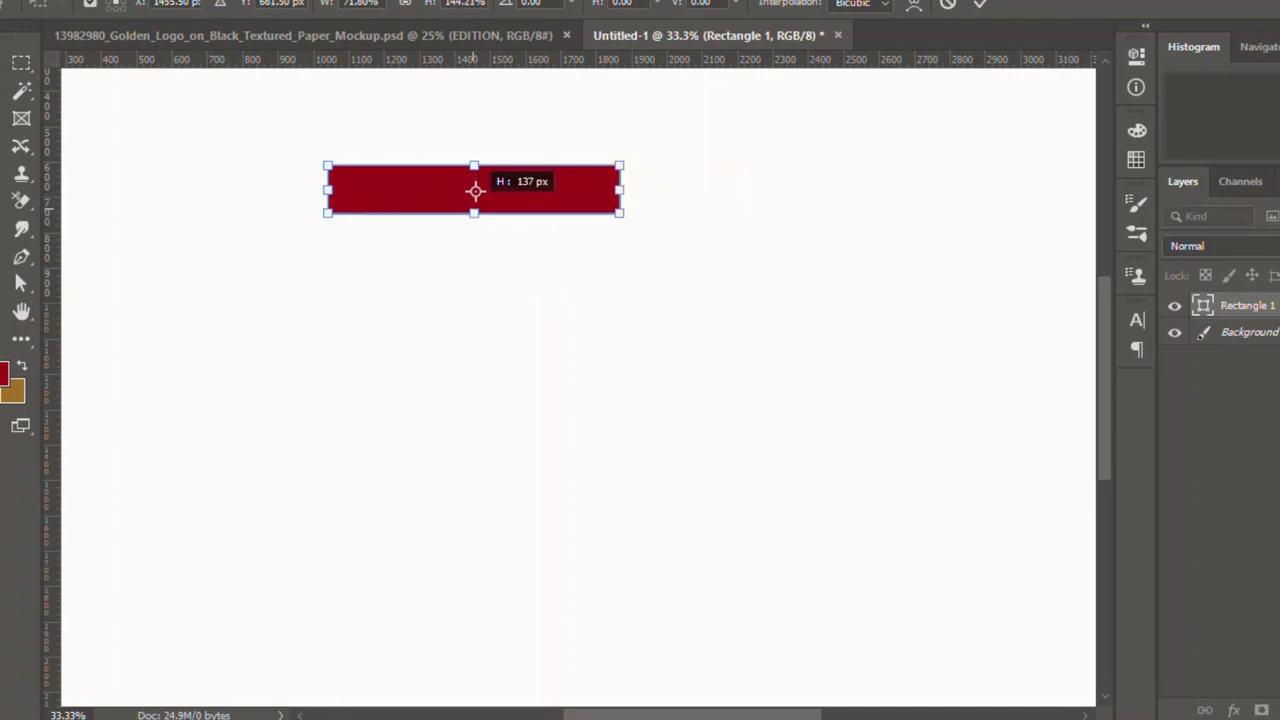
{"action": "left_click_drag", "start_coordinate": [620, 190], "coordinate": [643, 190]}
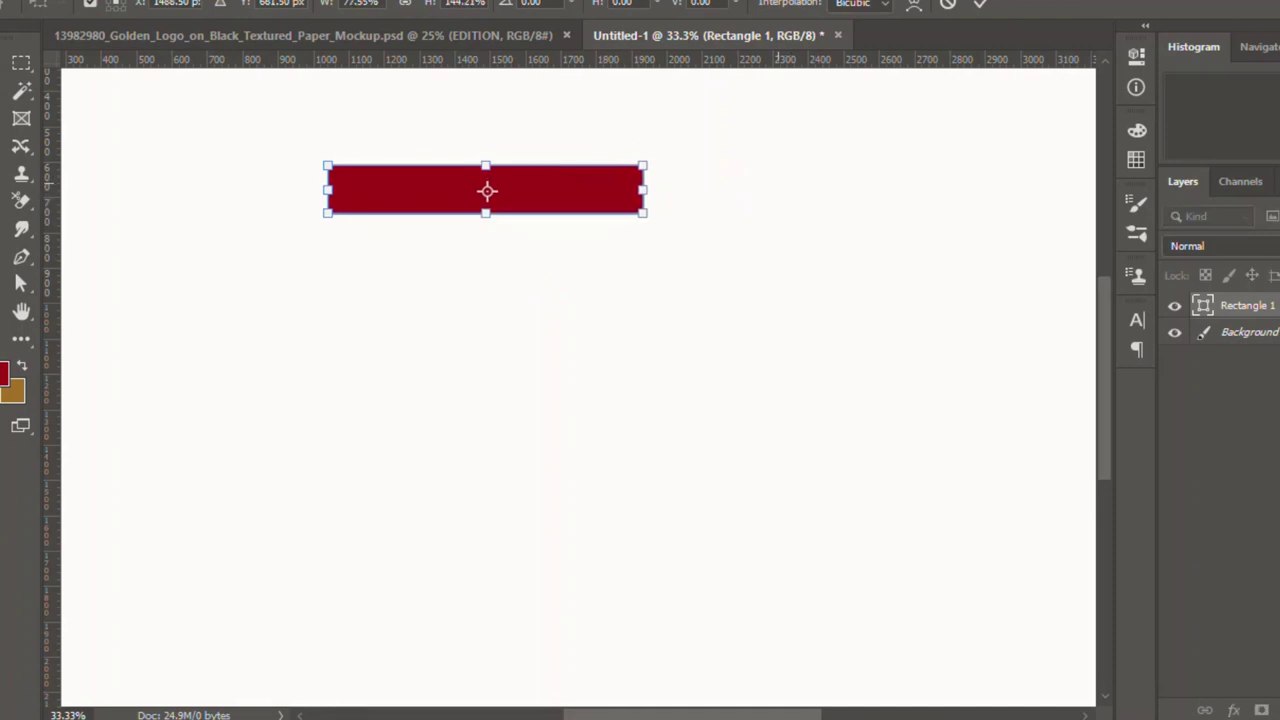
{"action": "key", "text": "Return"}
{"action": "left_click_drag", "start_coordinate": [540, 180], "coordinate": [620, 229]}
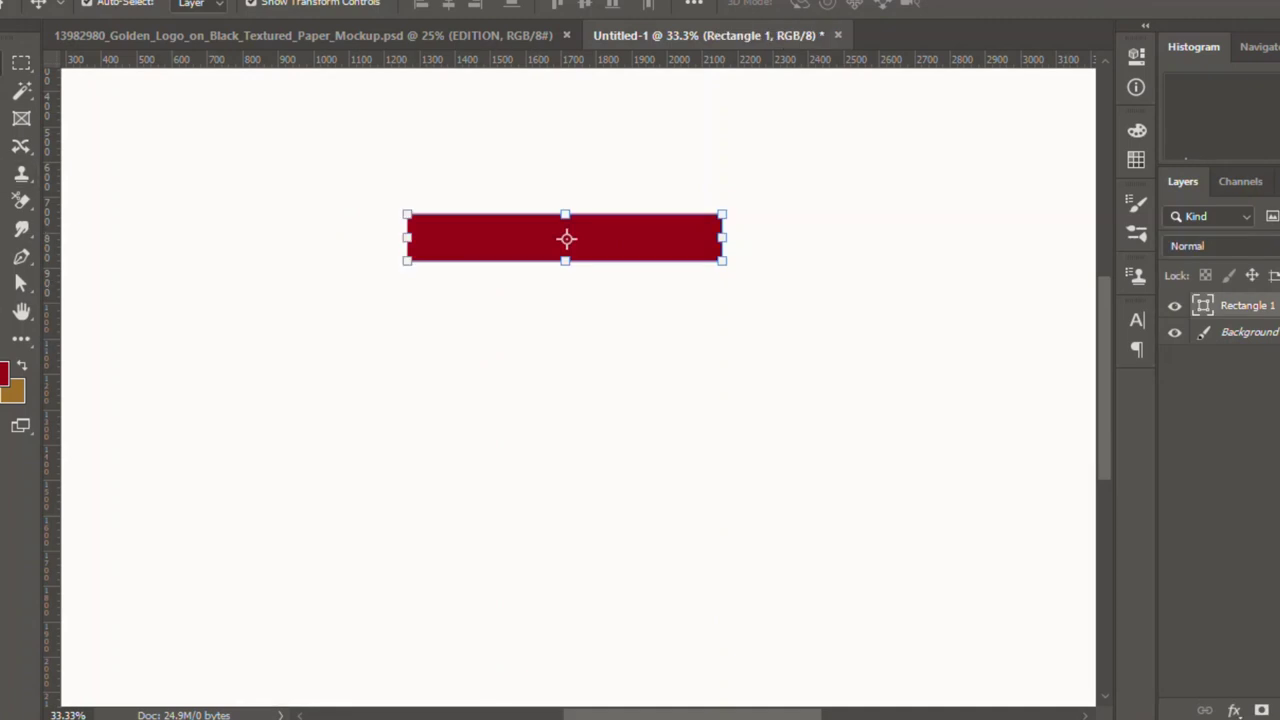
Step: Taper the bar with Perspective into a trapezoid narrower at the bottom, and drag a copy below it
{"action": "key", "text": "ctrl+t"}
{"action": "right_click", "coordinate": [505, 242]}
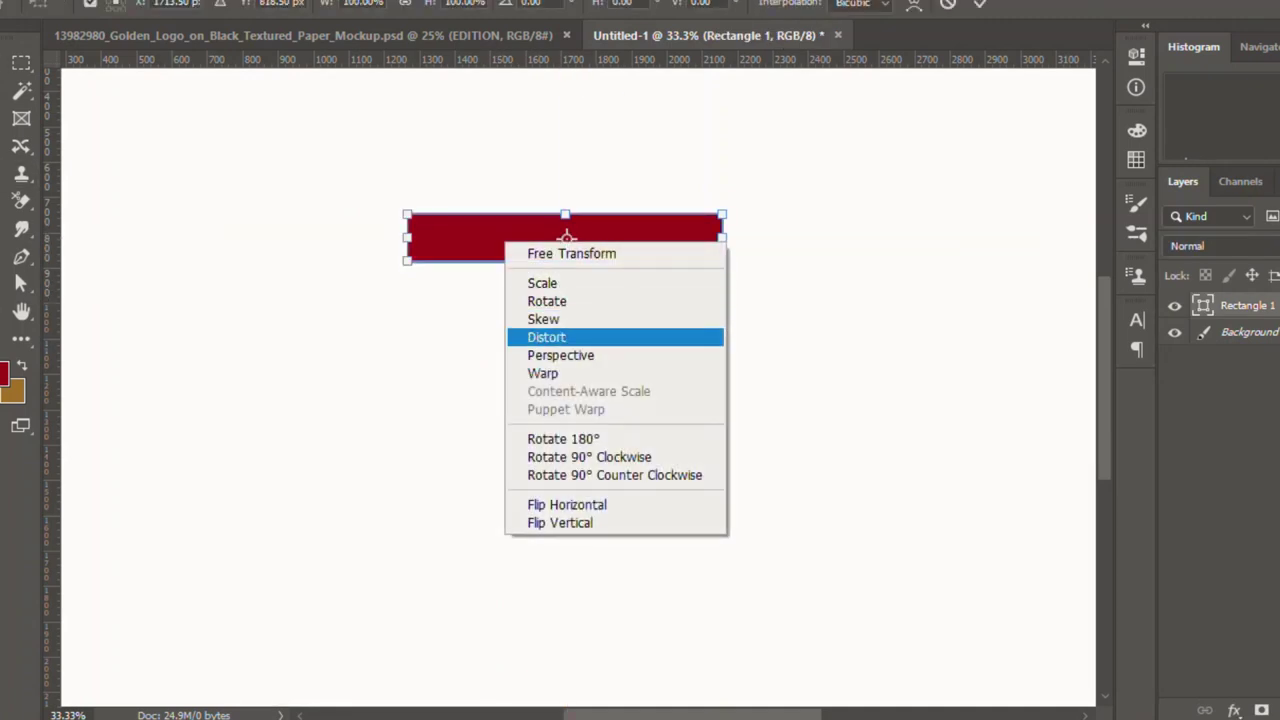
{"action": "left_click", "coordinate": [560, 355]}
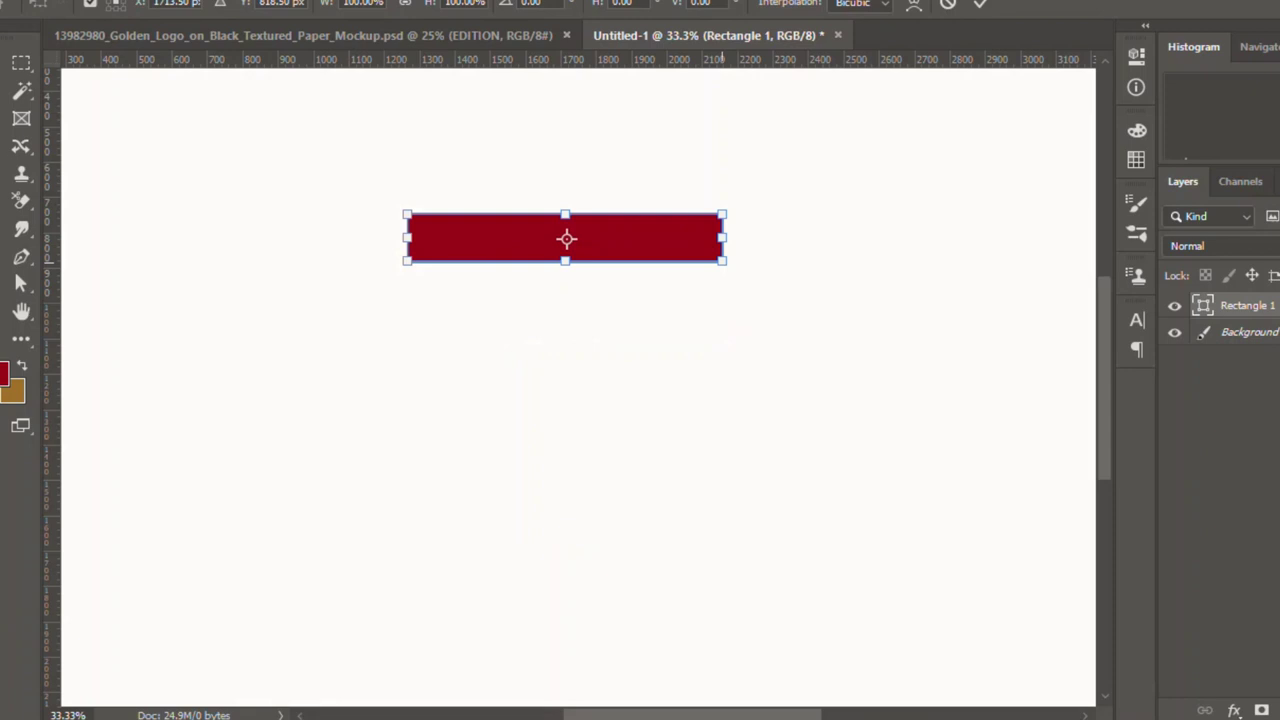
{"action": "left_click_drag", "start_coordinate": [722, 260], "coordinate": [676, 260]}
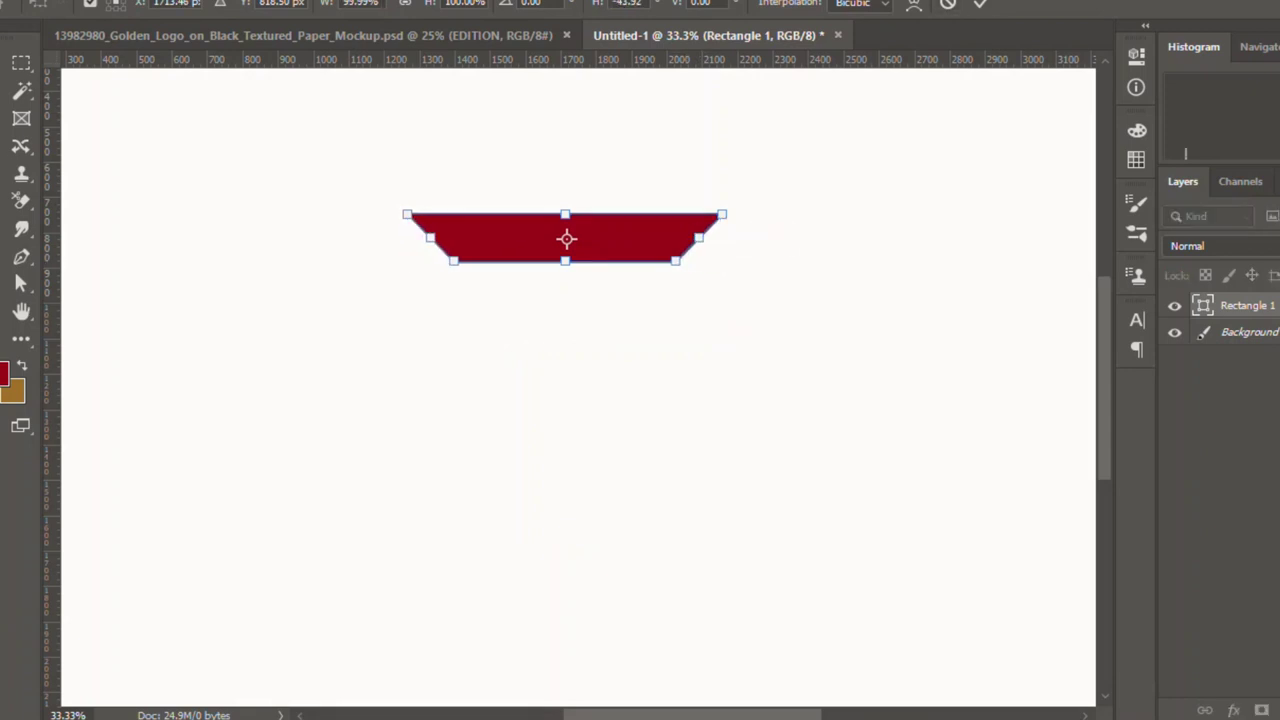
{"action": "key", "text": "Return"}
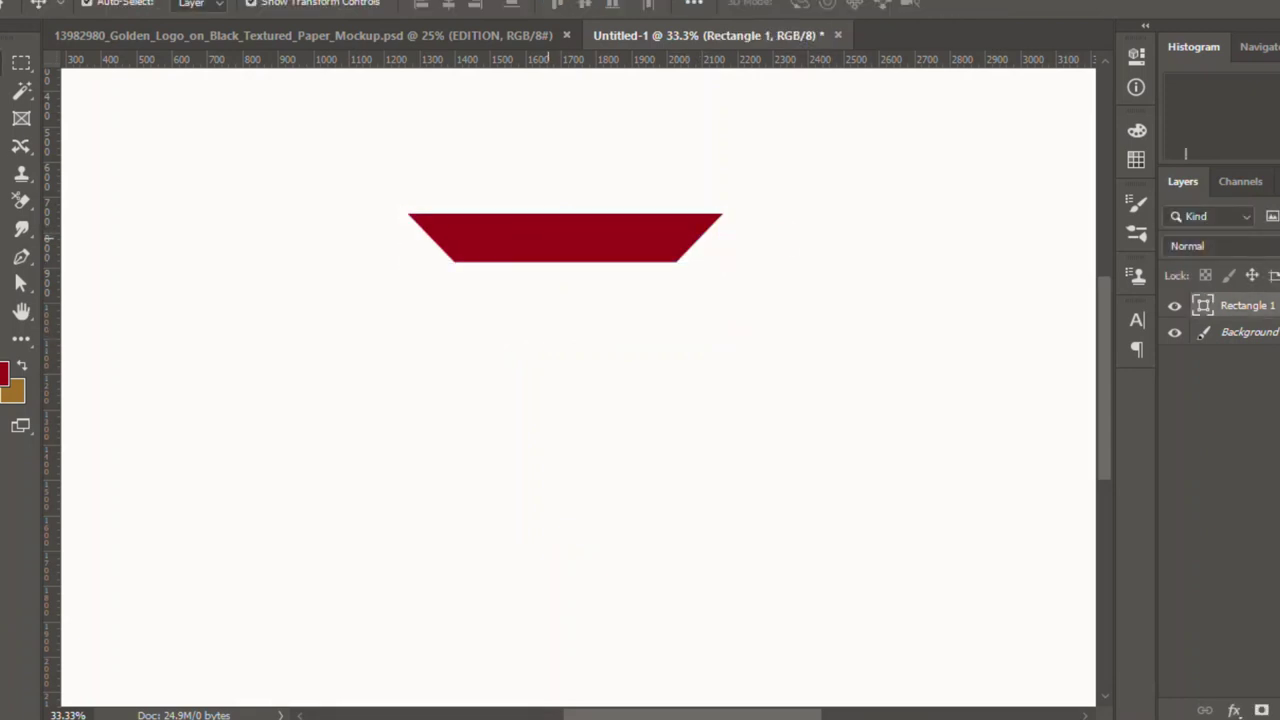
{"action": "left_click_drag", "start_coordinate": [548, 238], "coordinate": [550, 388]}
Step: Rotate the copied trapezoid upright, stretch it downward and position it under the top bar
{"action": "key", "text": "ctrl+t"}
{"action": "mouse_move", "coordinate": [745, 366]}
{"action": "left_mouse_down"}
{"action": "mouse_move", "coordinate": [730, 322]}
{"action": "mouse_move", "coordinate": [563, 228]}
{"action": "left_mouse_up"}
{"action": "mouse_move", "coordinate": [590, 272]}
{"action": "left_mouse_down"}
{"action": "mouse_move", "coordinate": [398, 258]}
{"action": "mouse_move", "coordinate": [446, 258]}
{"action": "left_mouse_up"}
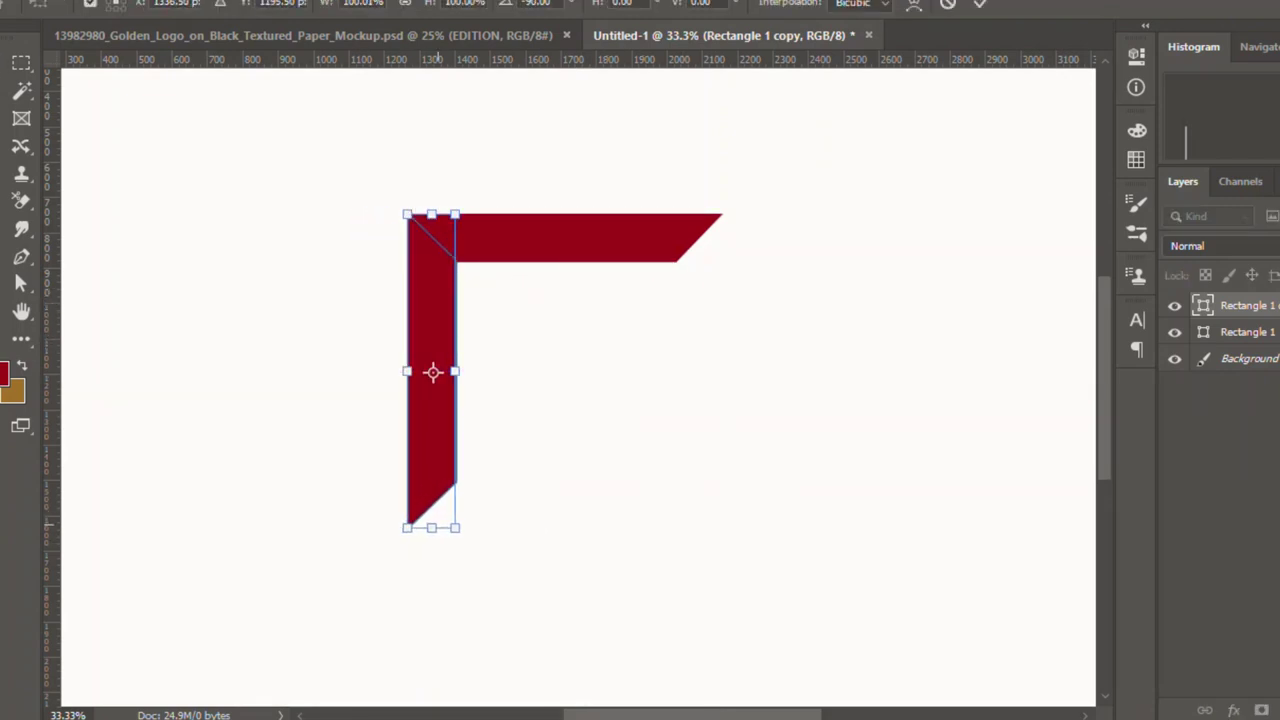
{"action": "left_click_drag", "start_coordinate": [431, 527], "coordinate": [431, 611]}
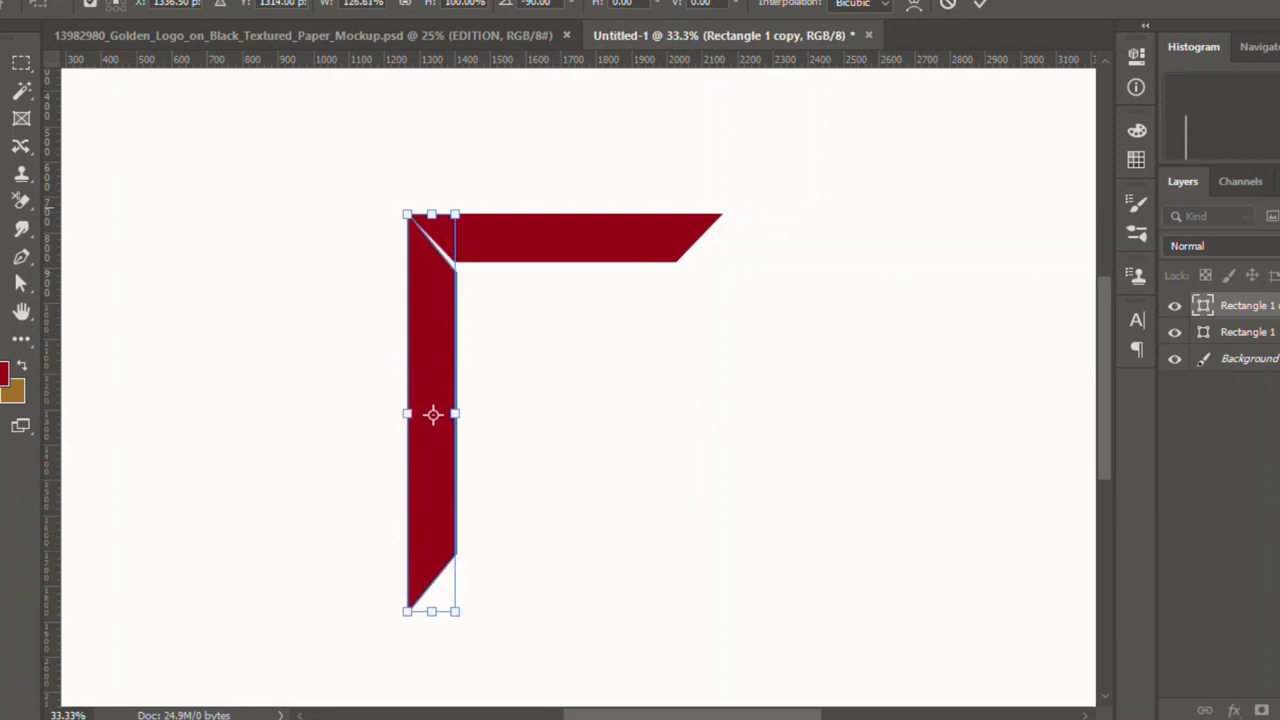
{"action": "key", "text": "Return"}
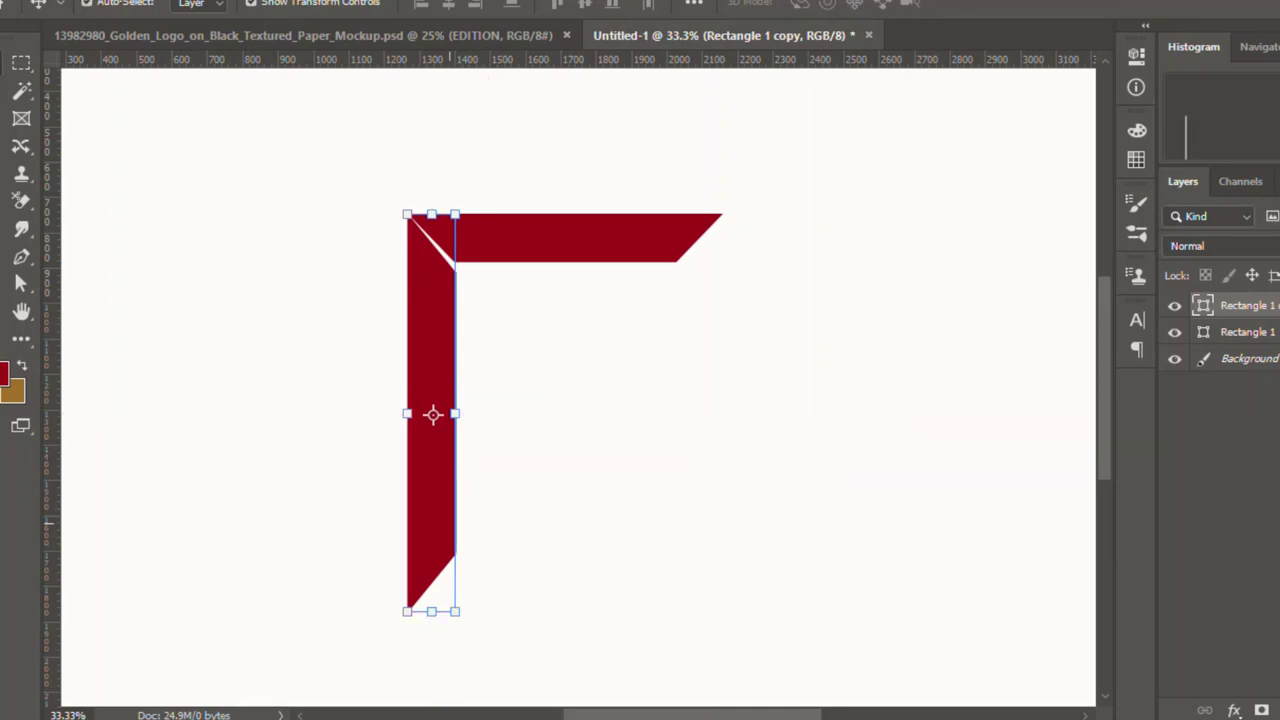
{"action": "left_click_drag", "start_coordinate": [568, 240], "coordinate": [582, 388]}
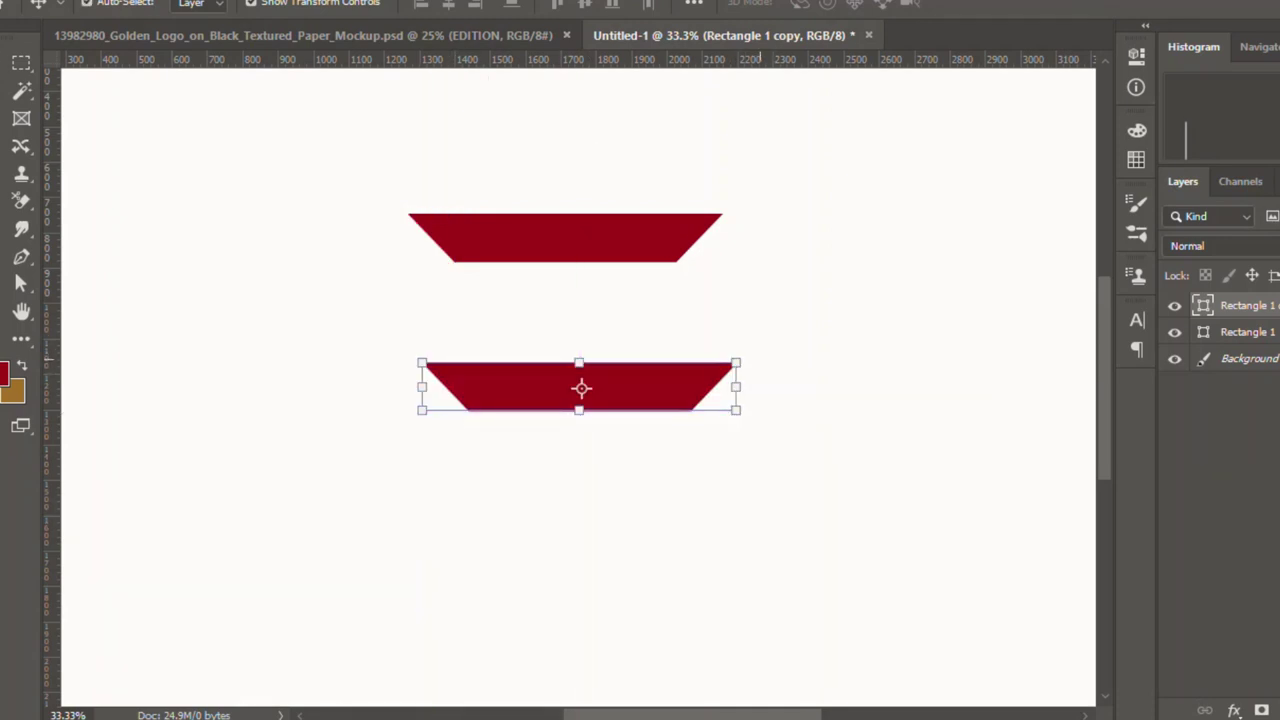
{"action": "left_click_drag", "start_coordinate": [748, 372], "coordinate": [580, 230]}
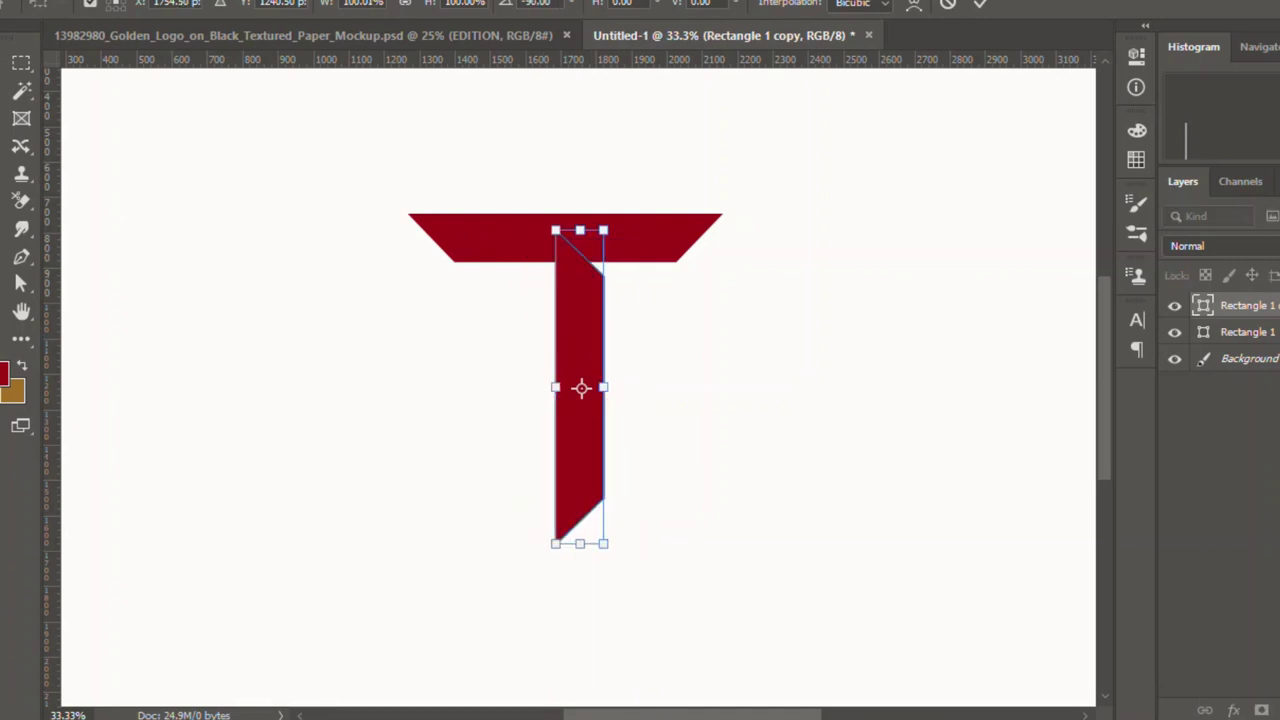
{"action": "key", "text": "Return"}
Step: Move the vertical bar to the top bar's left end and trim its length and width
{"action": "key", "text": "ctrl+t"}
{"action": "left_click_drag", "start_coordinate": [580, 543], "coordinate": [580, 645]}
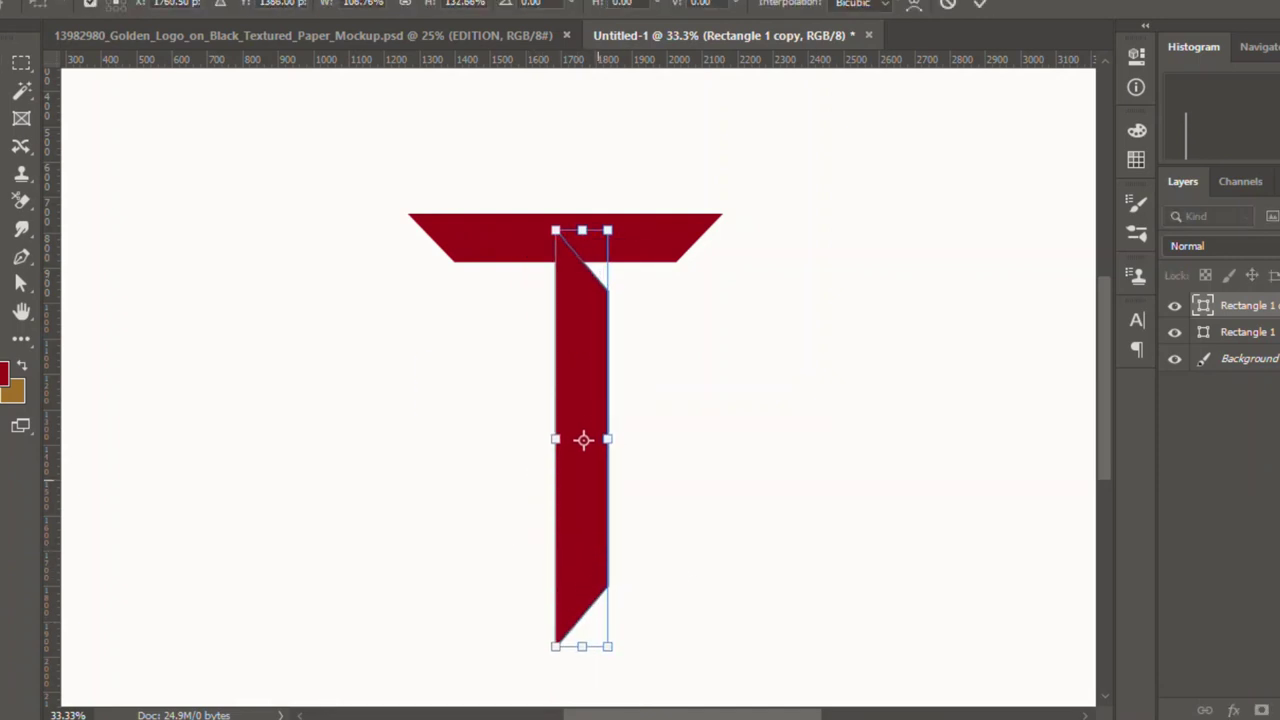
{"action": "left_click_drag", "start_coordinate": [598, 415], "coordinate": [450, 400]}
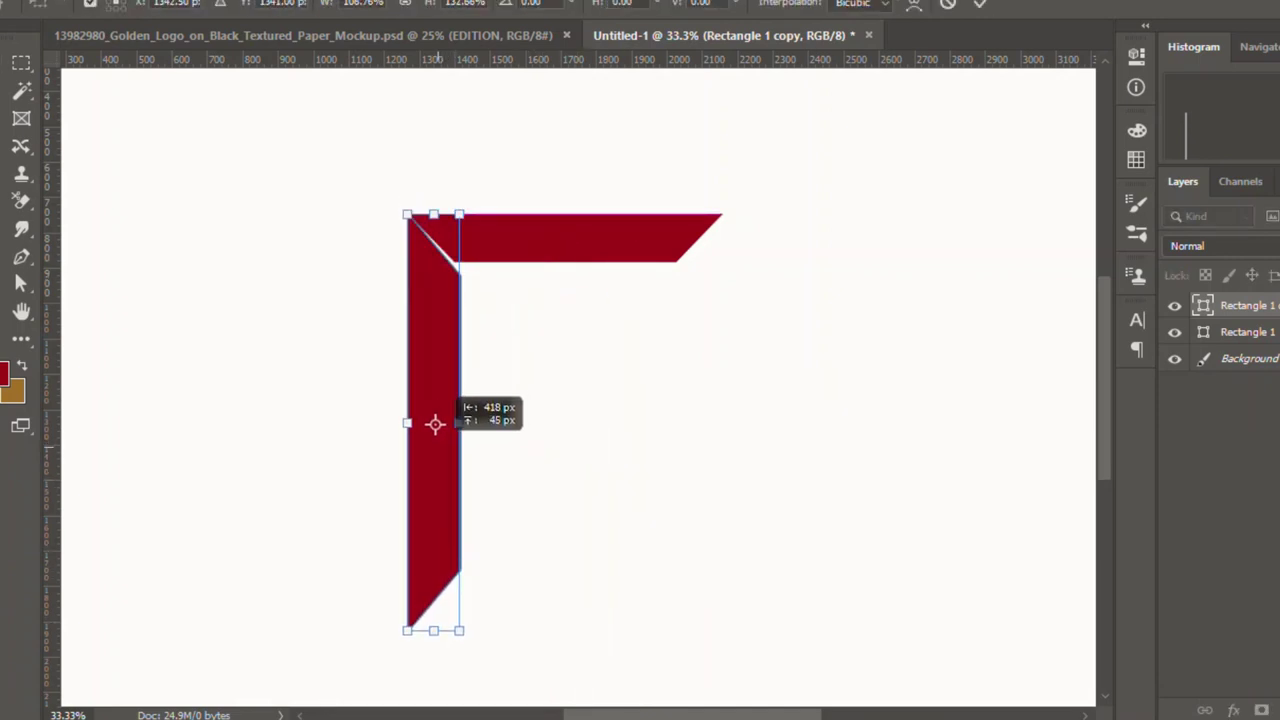
{"action": "left_click_drag", "start_coordinate": [433, 630], "coordinate": [433, 586]}
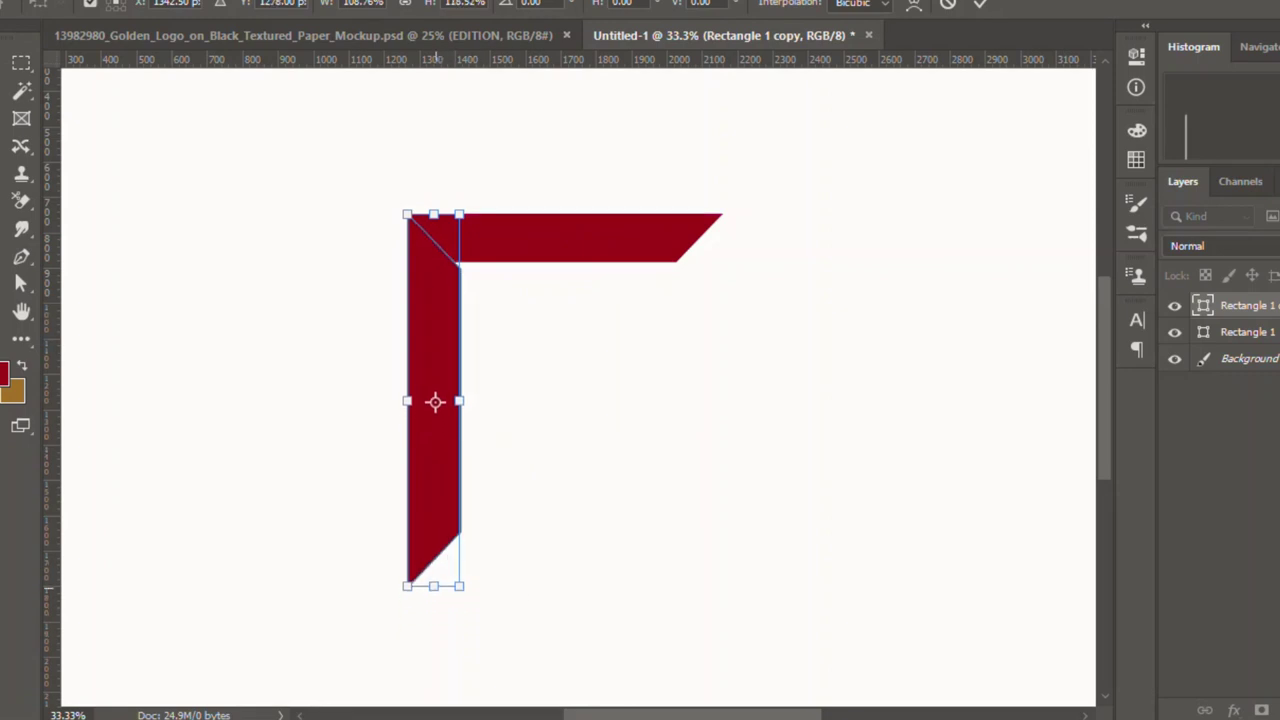
{"action": "left_click_drag", "start_coordinate": [459, 401], "coordinate": [453, 401]}
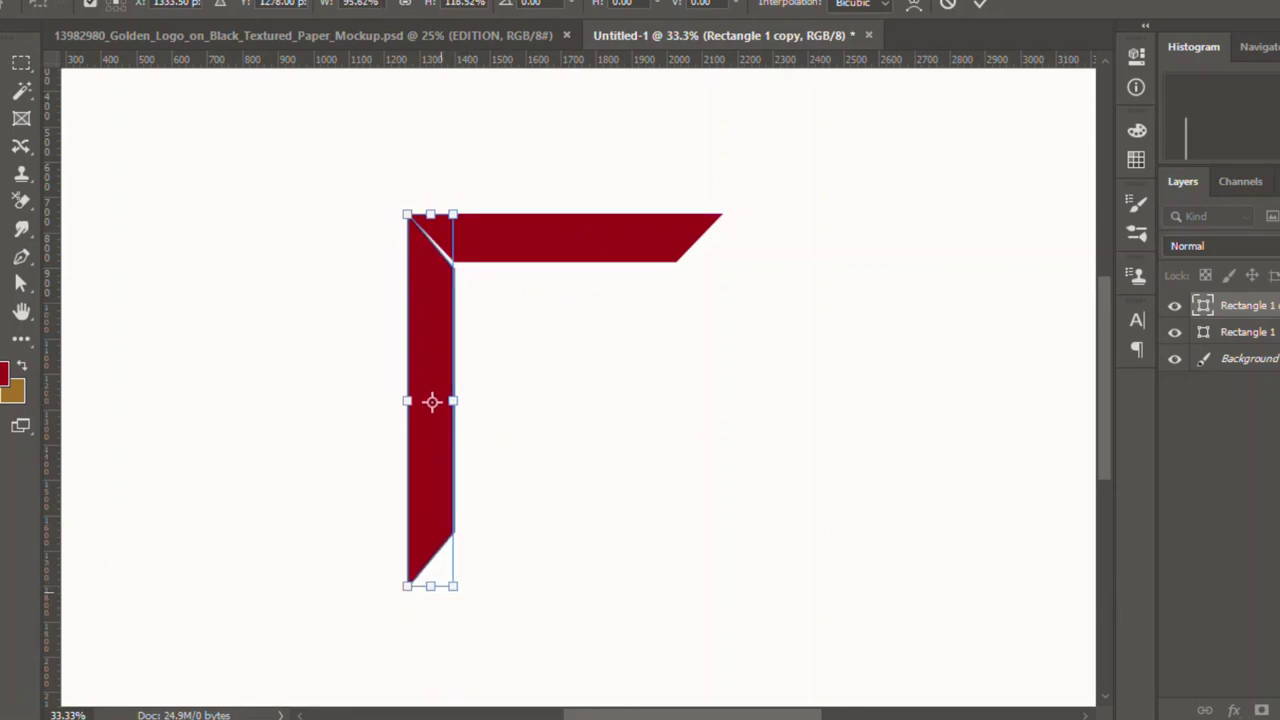
{"action": "left_click_drag", "start_coordinate": [430, 586], "coordinate": [430, 556]}
{"action": "key", "text": "Return"}
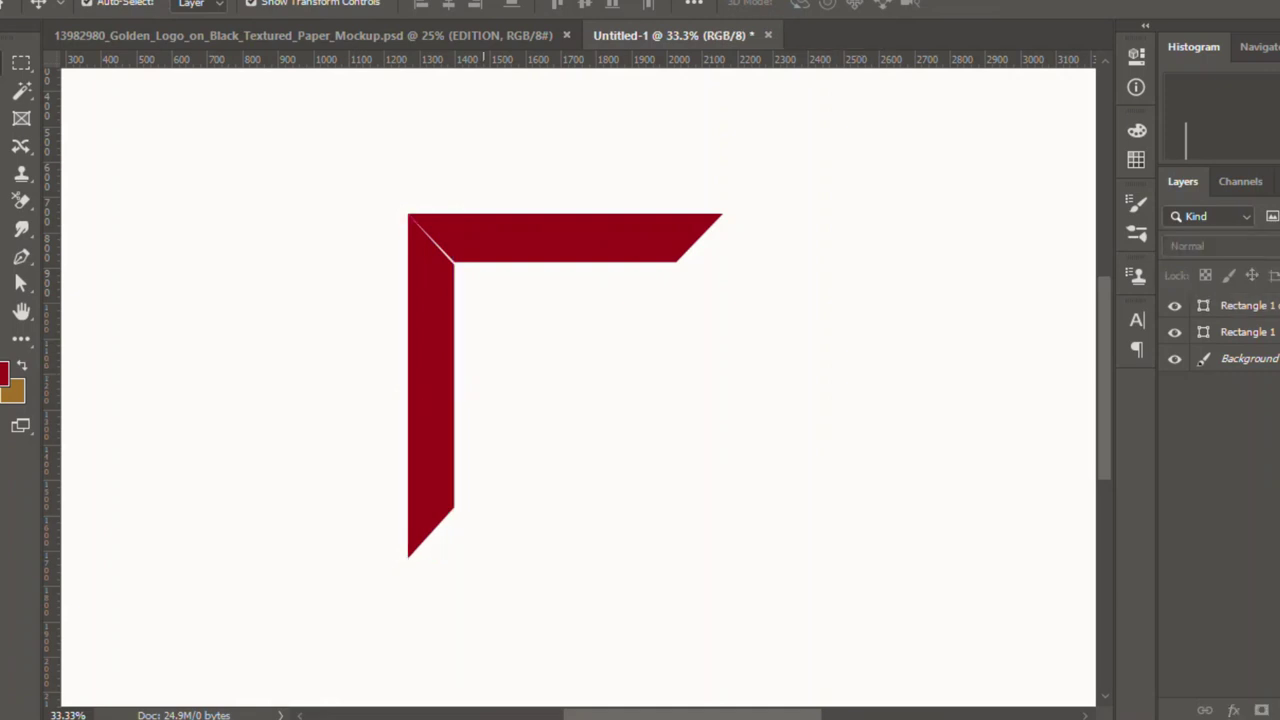
Step: Extend the vertical bar to 1293 px tall and adjust the top bar's thickness
{"action": "left_click", "coordinate": [430, 400]}
{"action": "key", "text": "ctrl+t"}
{"action": "left_click_drag", "start_coordinate": [430, 556], "coordinate": [430, 669]}
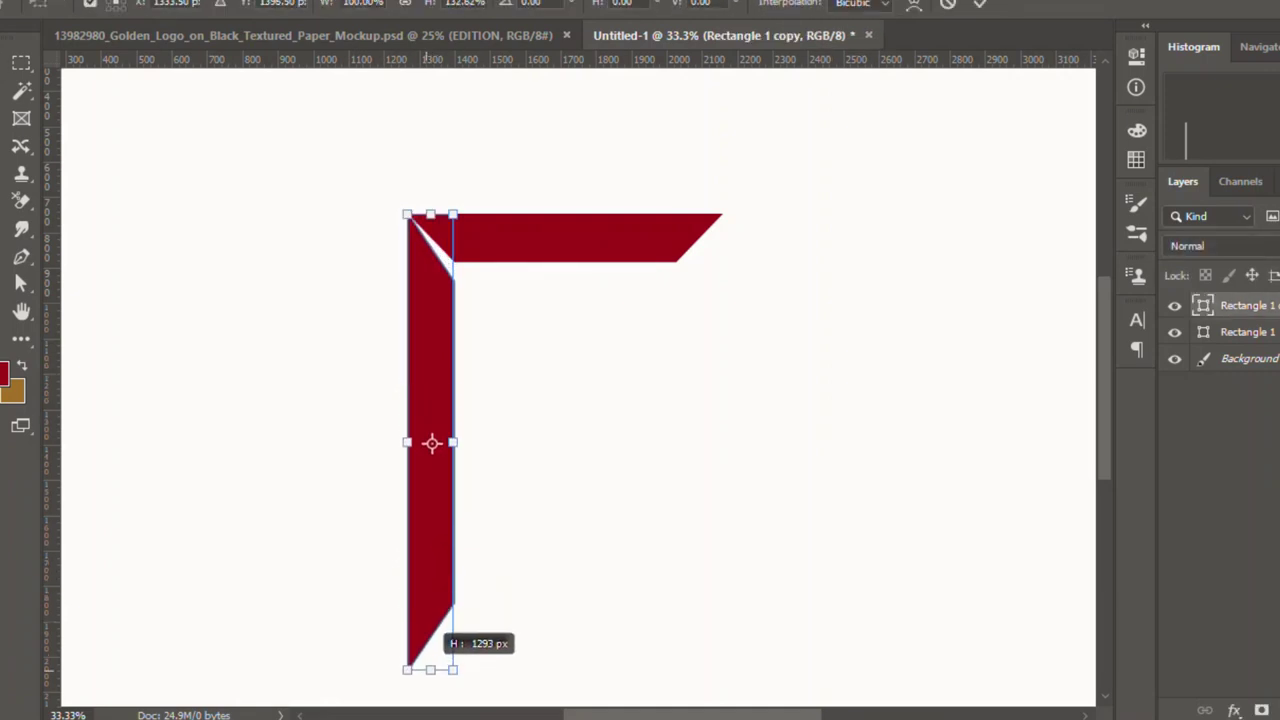
{"action": "key", "text": "Return"}
{"action": "left_click", "coordinate": [566, 238]}
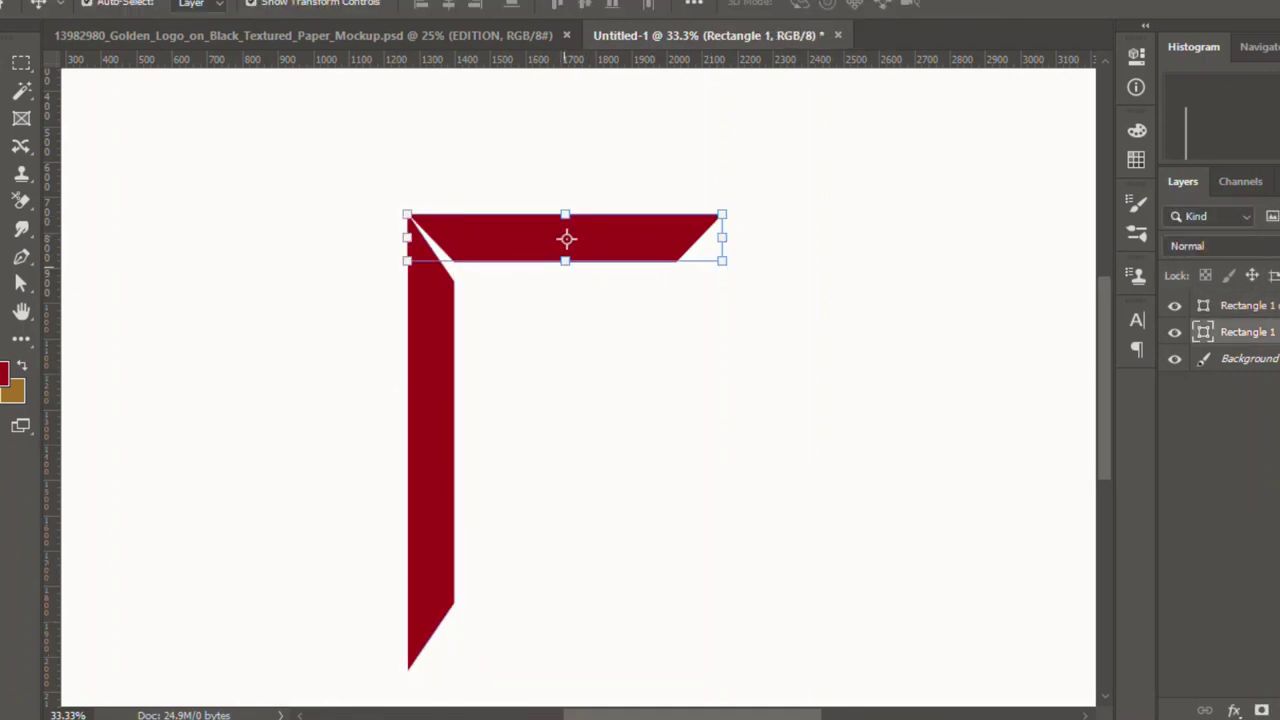
{"action": "mouse_move", "coordinate": [565, 260]}
{"action": "left_mouse_down"}
{"action": "mouse_move", "coordinate": [565, 240]}
{"action": "mouse_move", "coordinate": [565, 258]}
{"action": "left_mouse_up"}
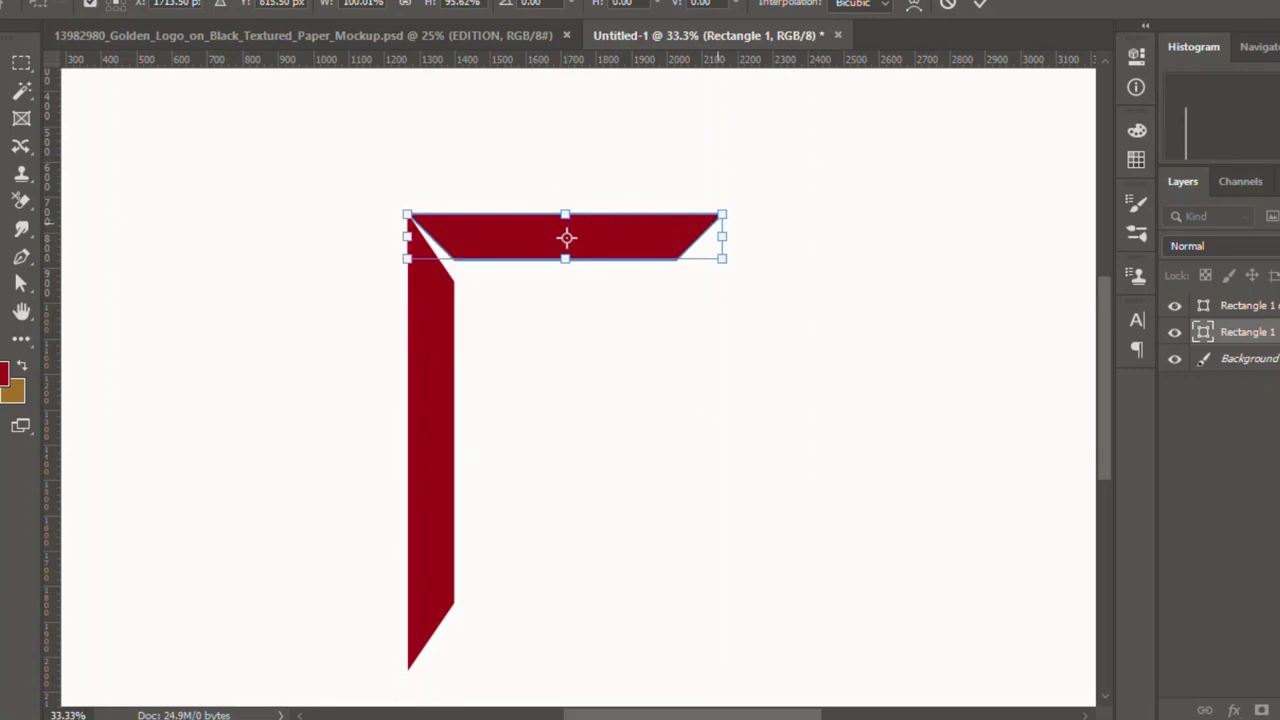
{"action": "key", "text": "Return"}
Step: Shorten the vertical bar to 1128 px and reselect the top bar
{"action": "left_click", "coordinate": [430, 440]}
{"action": "key", "text": "ctrl+t"}
{"action": "left_click_drag", "start_coordinate": [430, 669], "coordinate": [430, 611]}
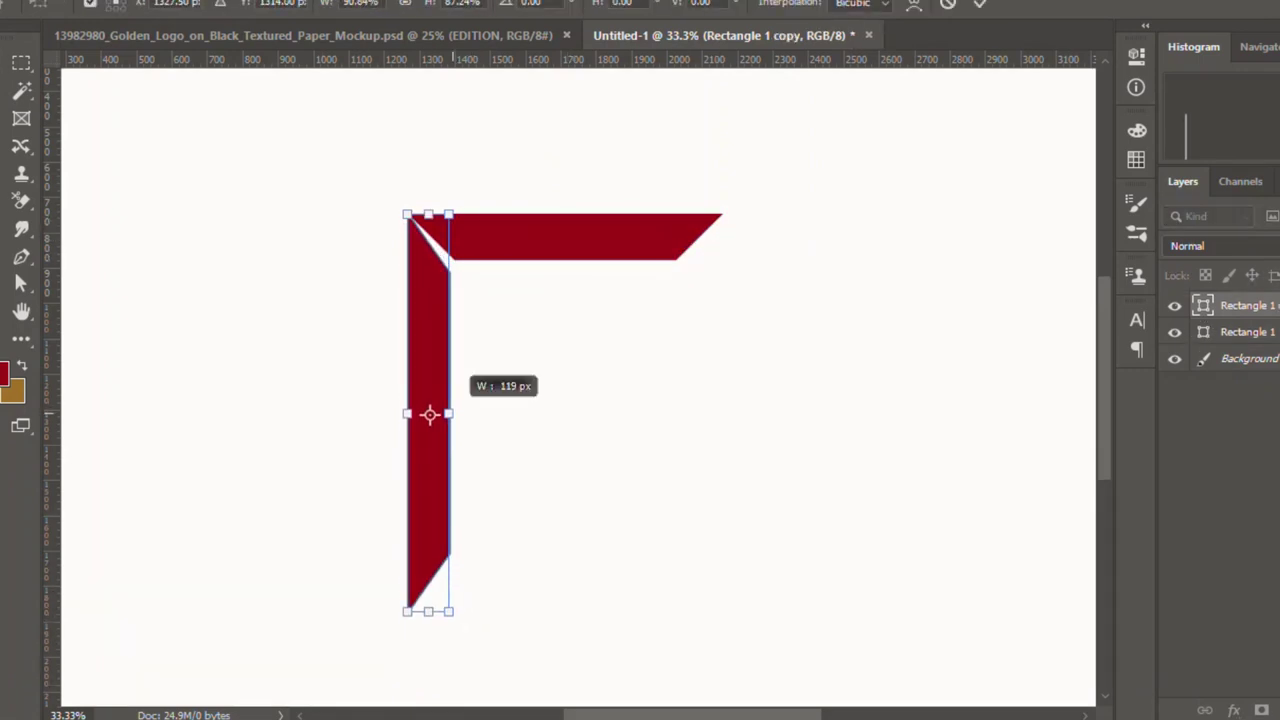
{"action": "key", "text": "Return"}
{"action": "left_click", "coordinate": [566, 235]}
{"action": "key", "text": "ctrl+t"}
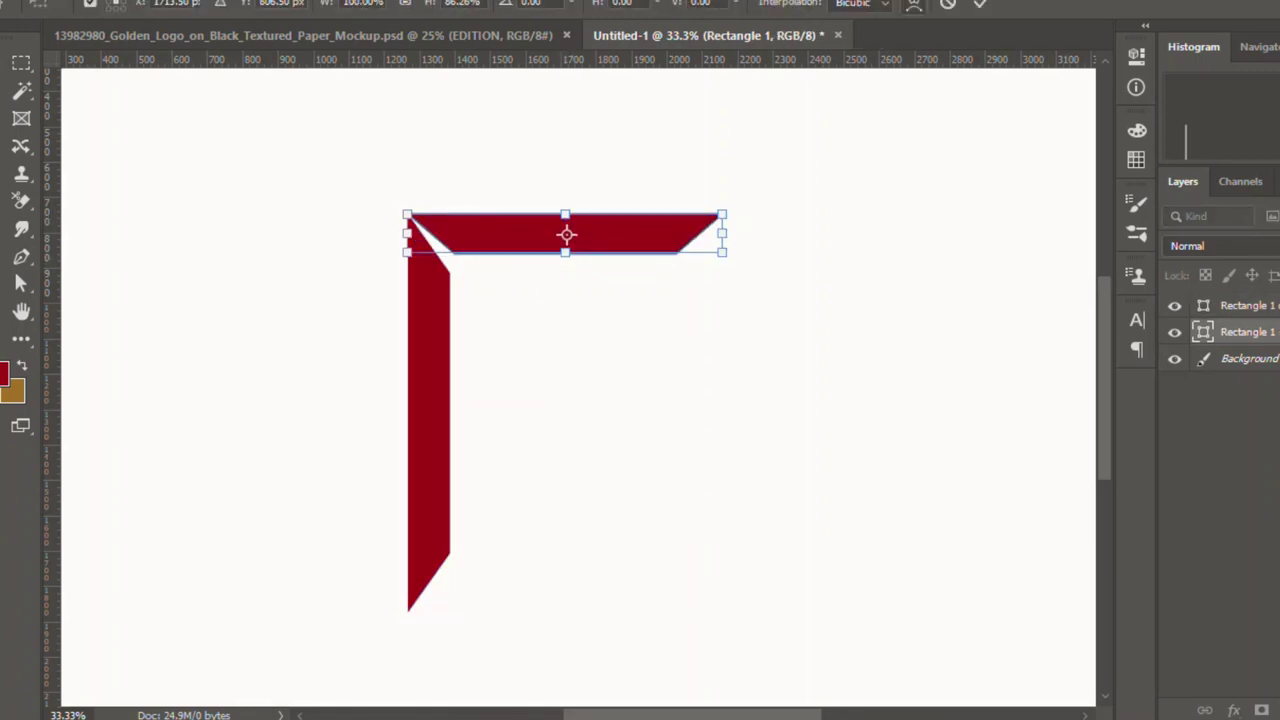
{"action": "left_click", "coordinate": [608, 383]}
{"action": "left_click", "coordinate": [429, 420]}
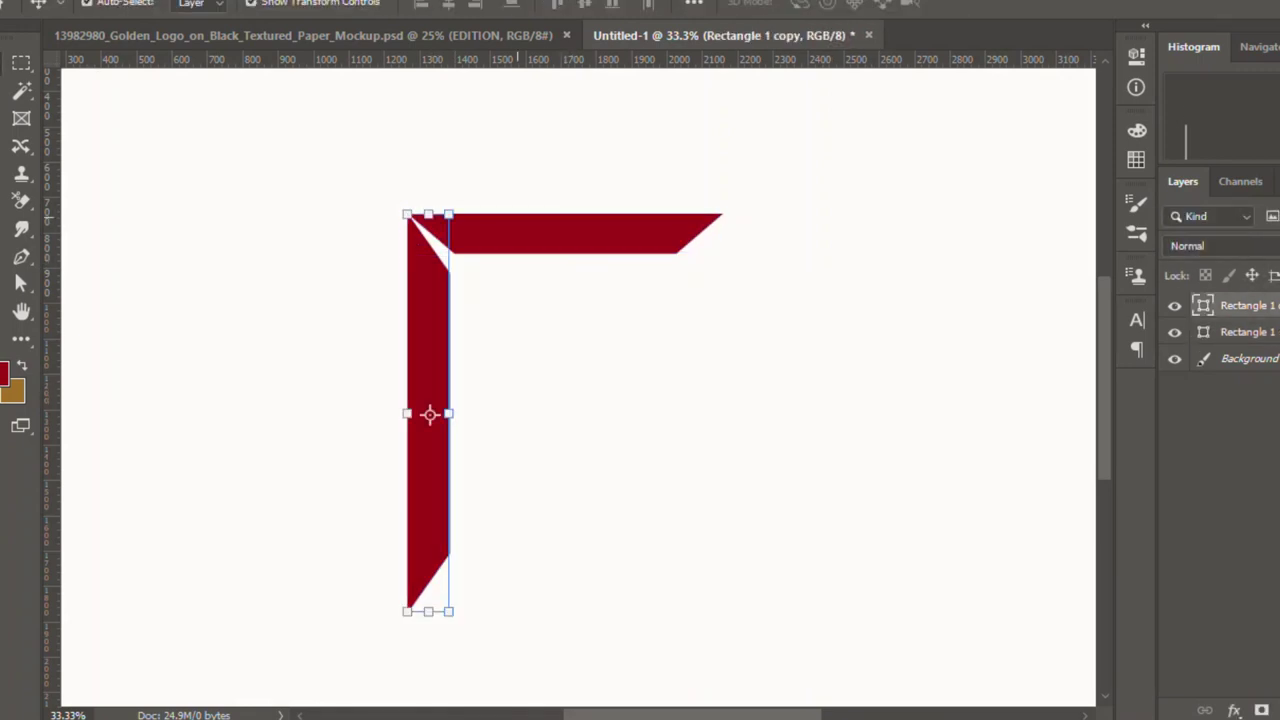
{"action": "left_click", "coordinate": [455, 384]}
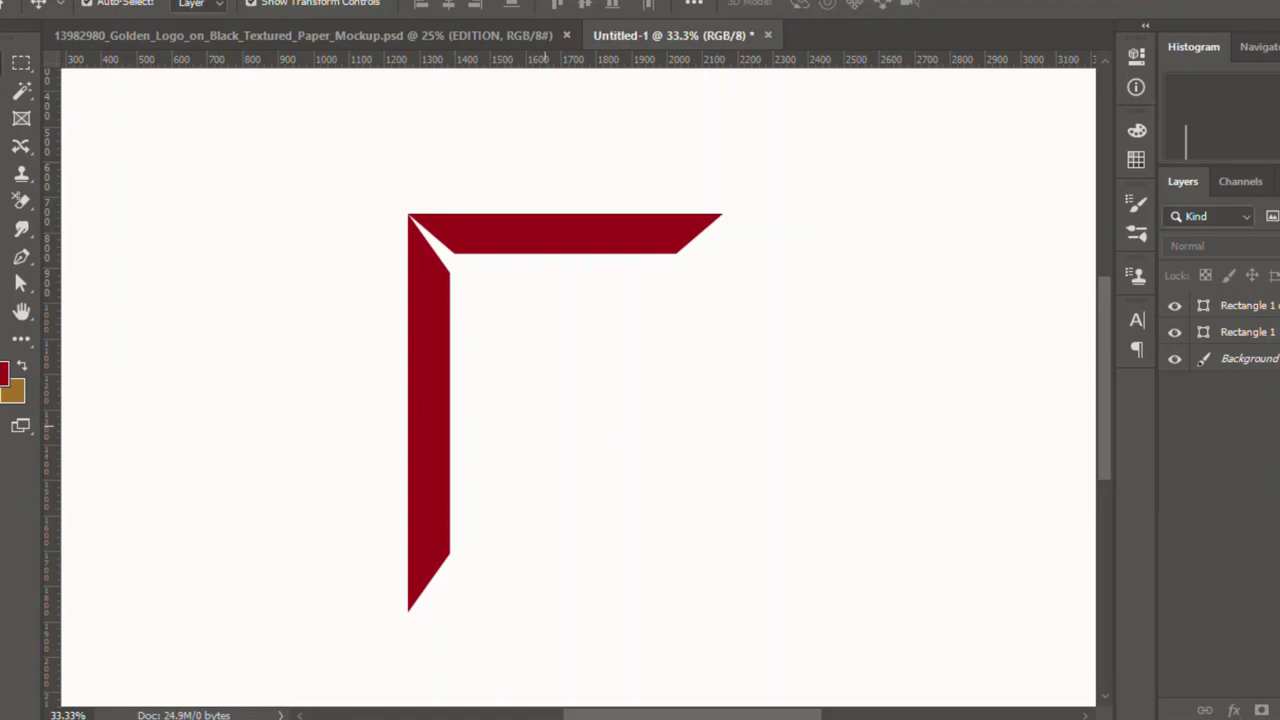
{"action": "left_click", "coordinate": [566, 235]}
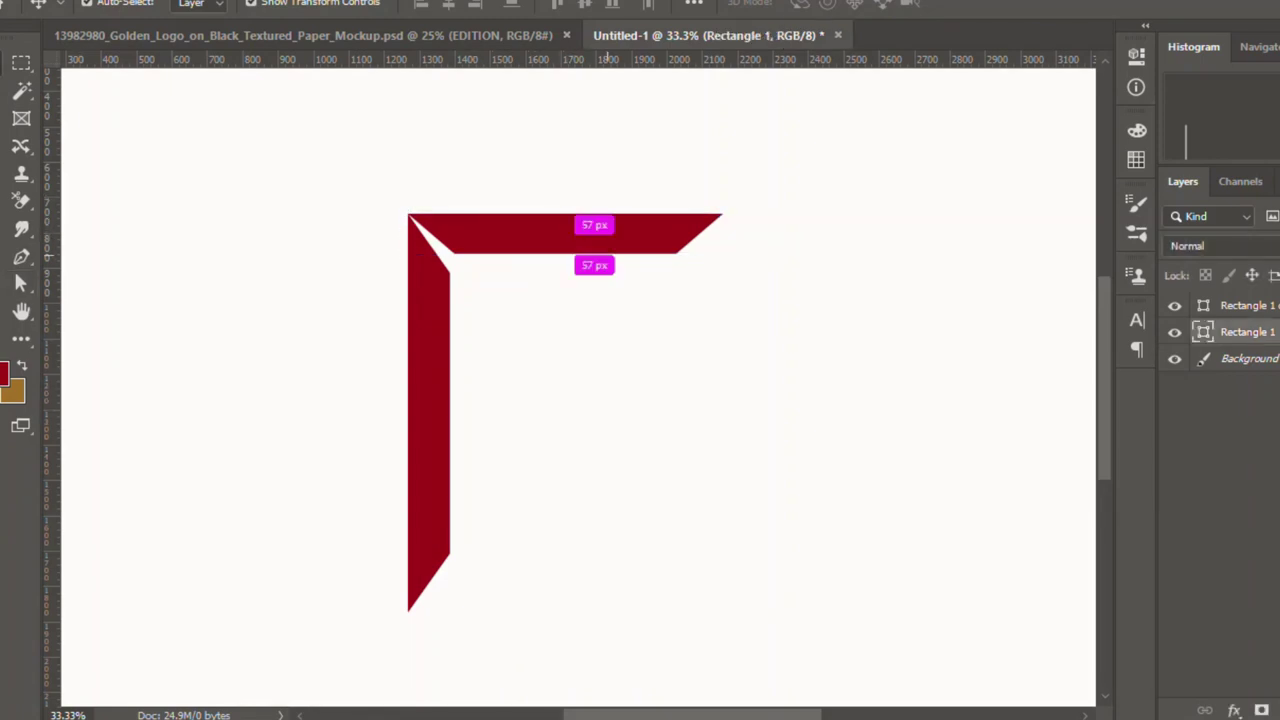
Step: Duplicate the top bar lower down and set its transform to Skew
{"action": "left_click_drag", "start_coordinate": [566, 235], "coordinate": [692, 395]}
{"action": "right_click", "coordinate": [766, 390]}
{"action": "left_click", "coordinate": [829, 403]}
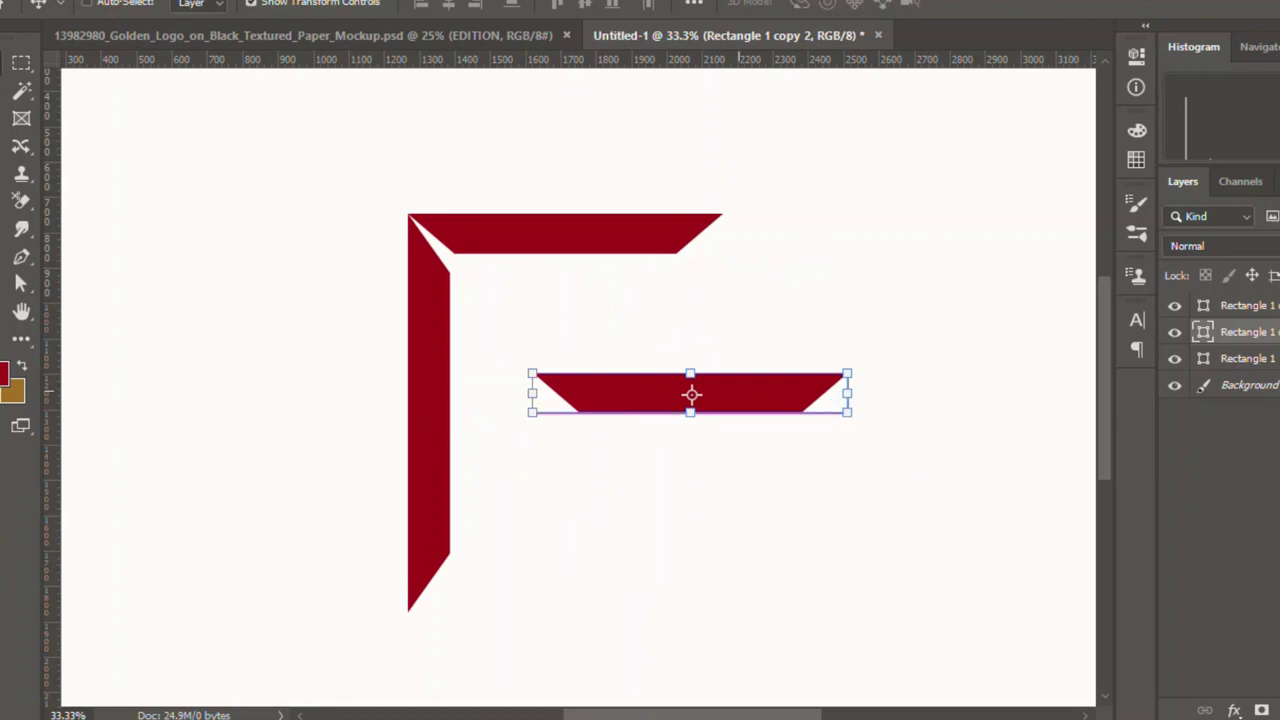
{"action": "key", "text": "ctrl+t"}
{"action": "right_click", "coordinate": [740, 395]}
{"action": "left_click", "coordinate": [777, 524]}
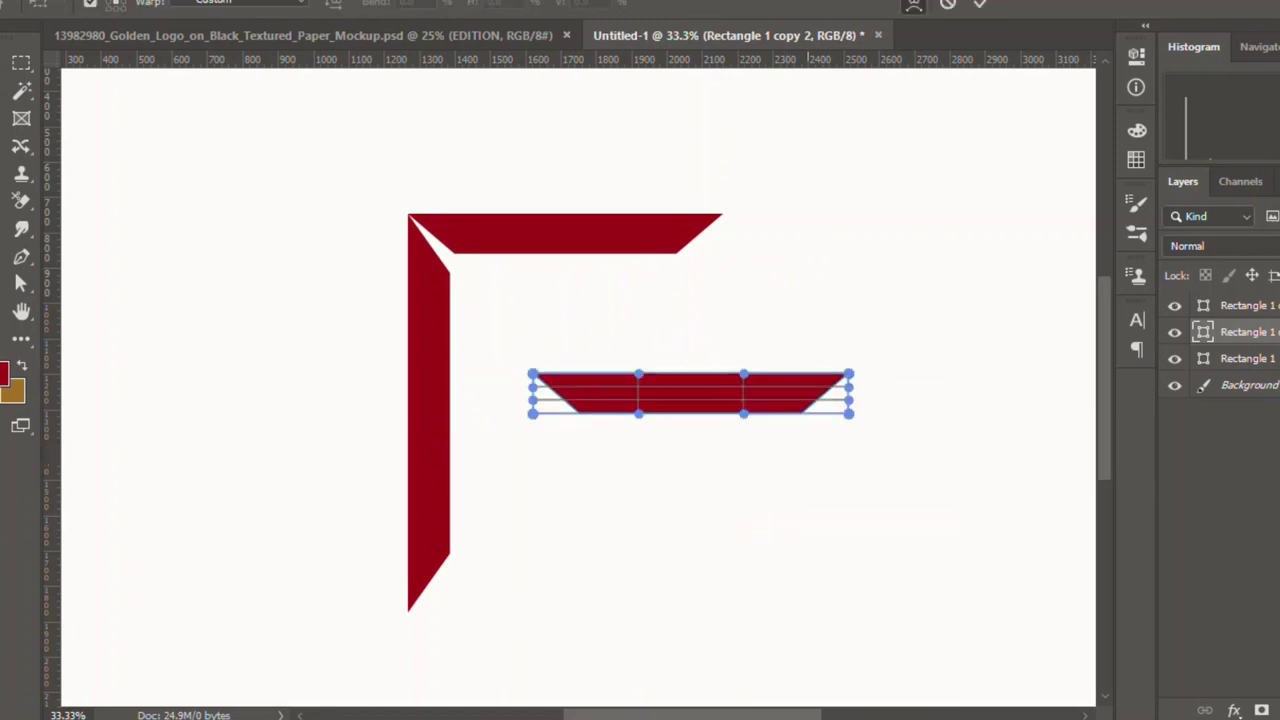
{"action": "right_click", "coordinate": [731, 399]}
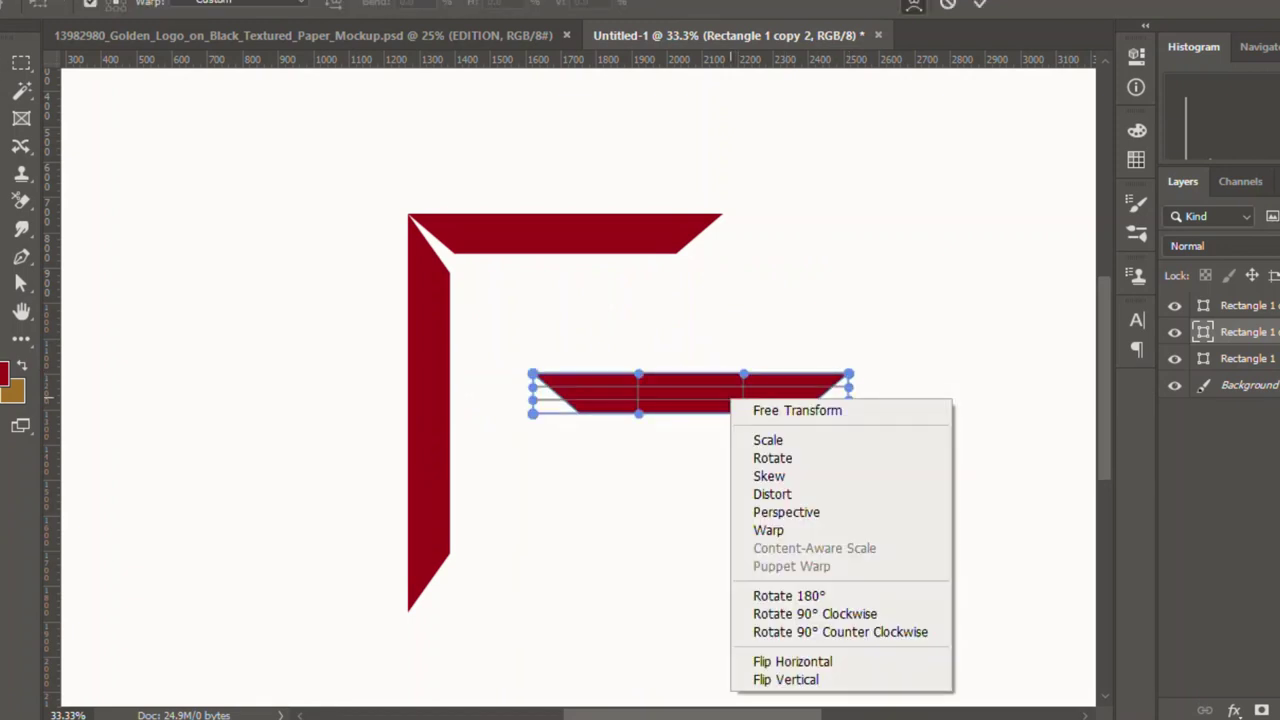
{"action": "left_click", "coordinate": [790, 476]}
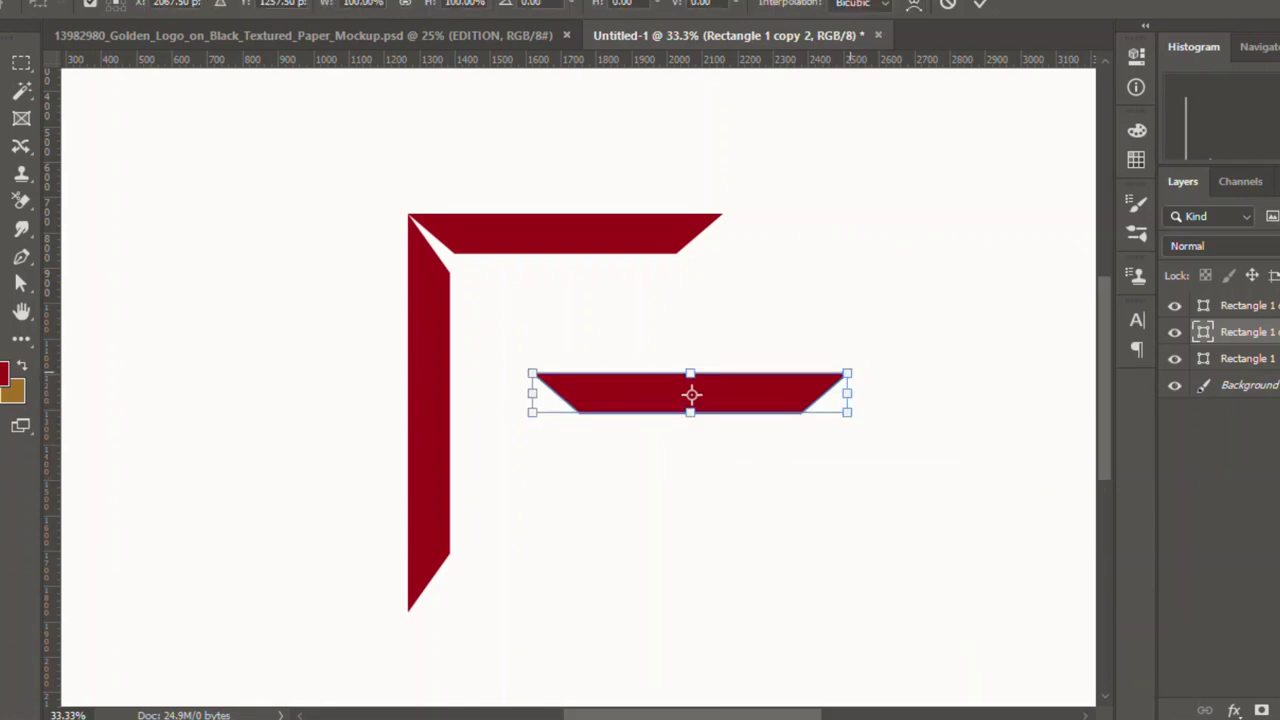
Step: Skew the copy's ends into a parallelogram, then cancel and delete that copy
{"action": "mouse_move", "coordinate": [847, 373]}
{"action": "left_mouse_down"}
{"action": "mouse_move", "coordinate": [763, 373]}
{"action": "mouse_move", "coordinate": [799, 373]}
{"action": "left_mouse_up"}
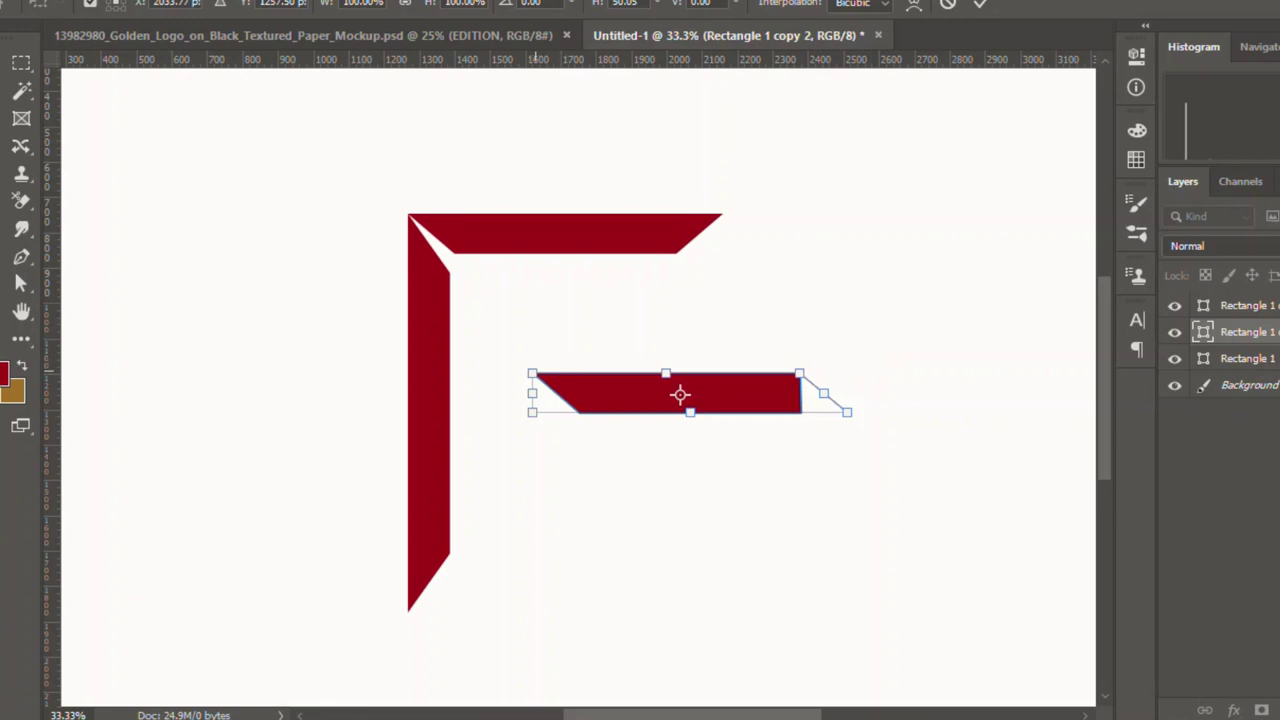
{"action": "left_click_drag", "start_coordinate": [532, 373], "coordinate": [578, 373]}
{"action": "left_click_drag", "start_coordinate": [532, 412], "coordinate": [591, 407]}
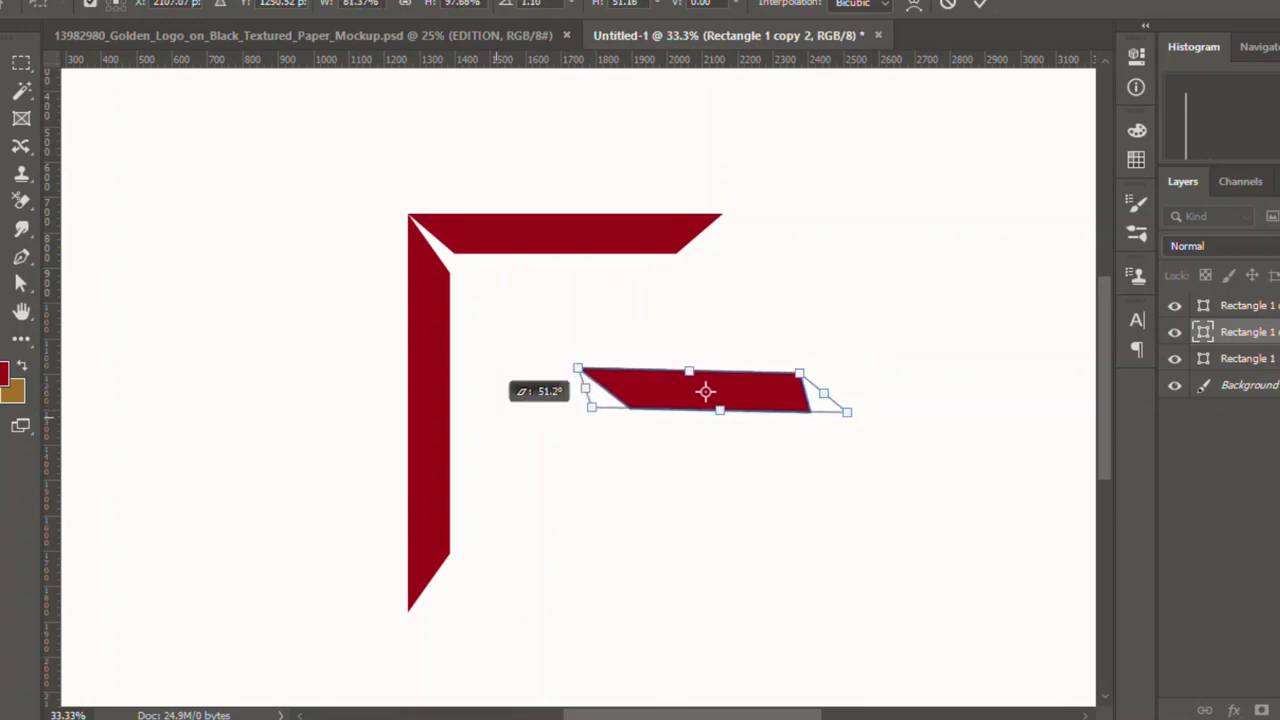
{"action": "left_click_drag", "start_coordinate": [591, 407], "coordinate": [441, 472]}
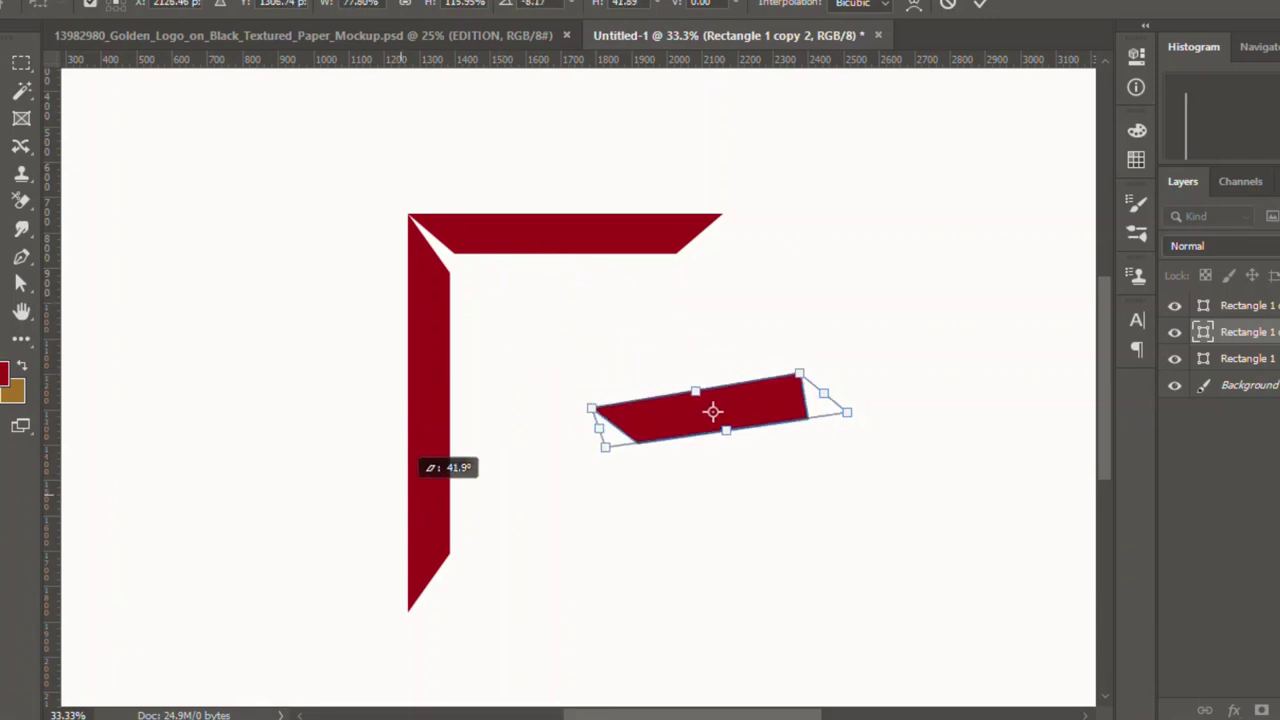
{"action": "left_click_drag", "start_coordinate": [425, 428], "coordinate": [420, 445]}
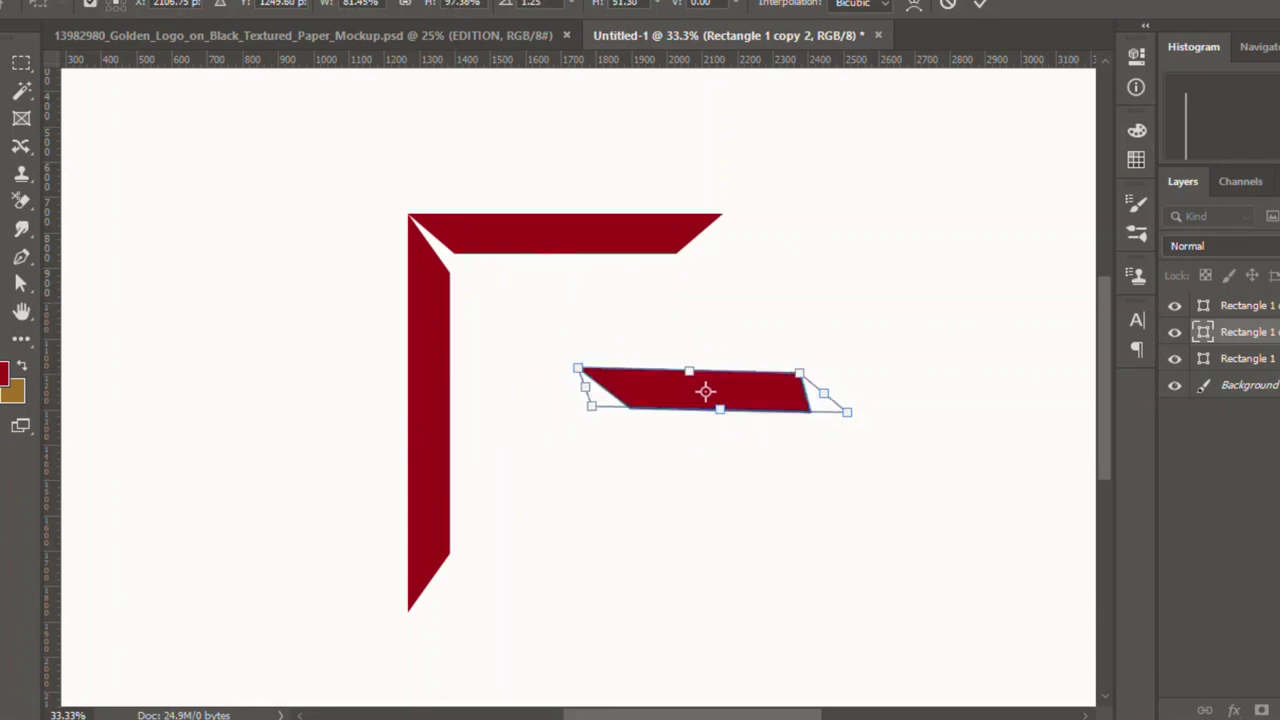
{"action": "key", "text": "Escape"}
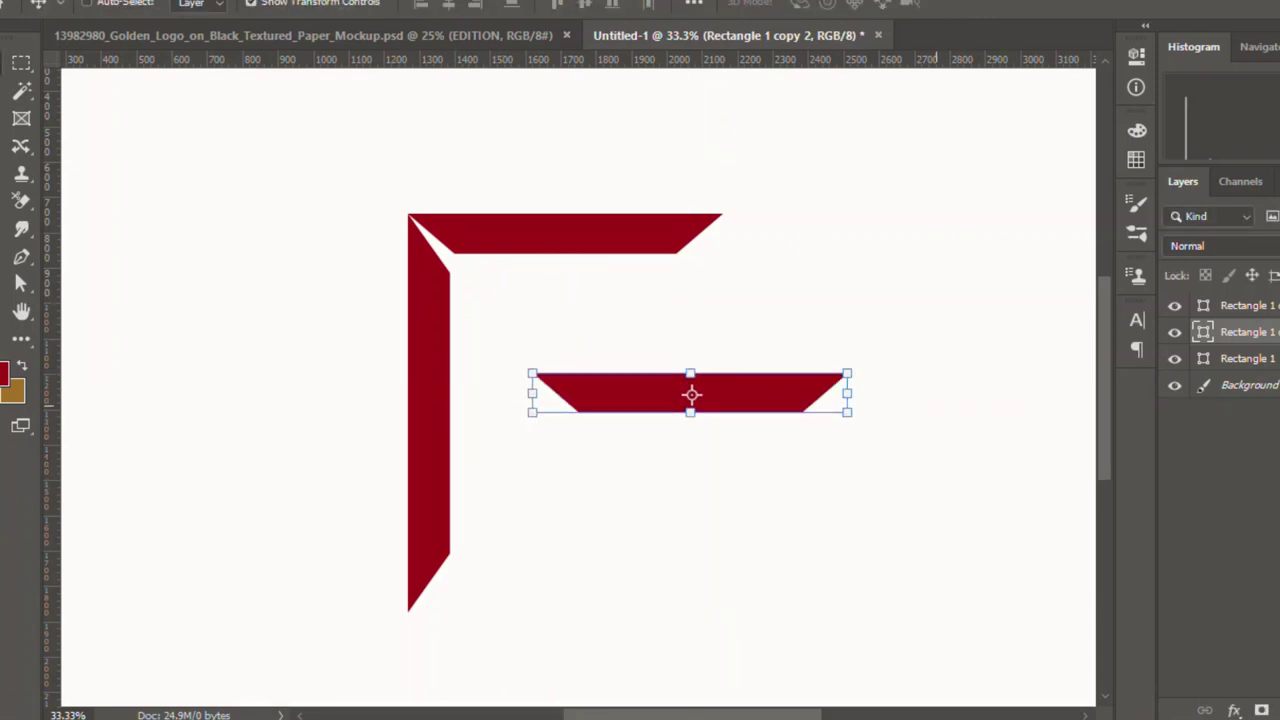
{"action": "key", "text": "Delete"}
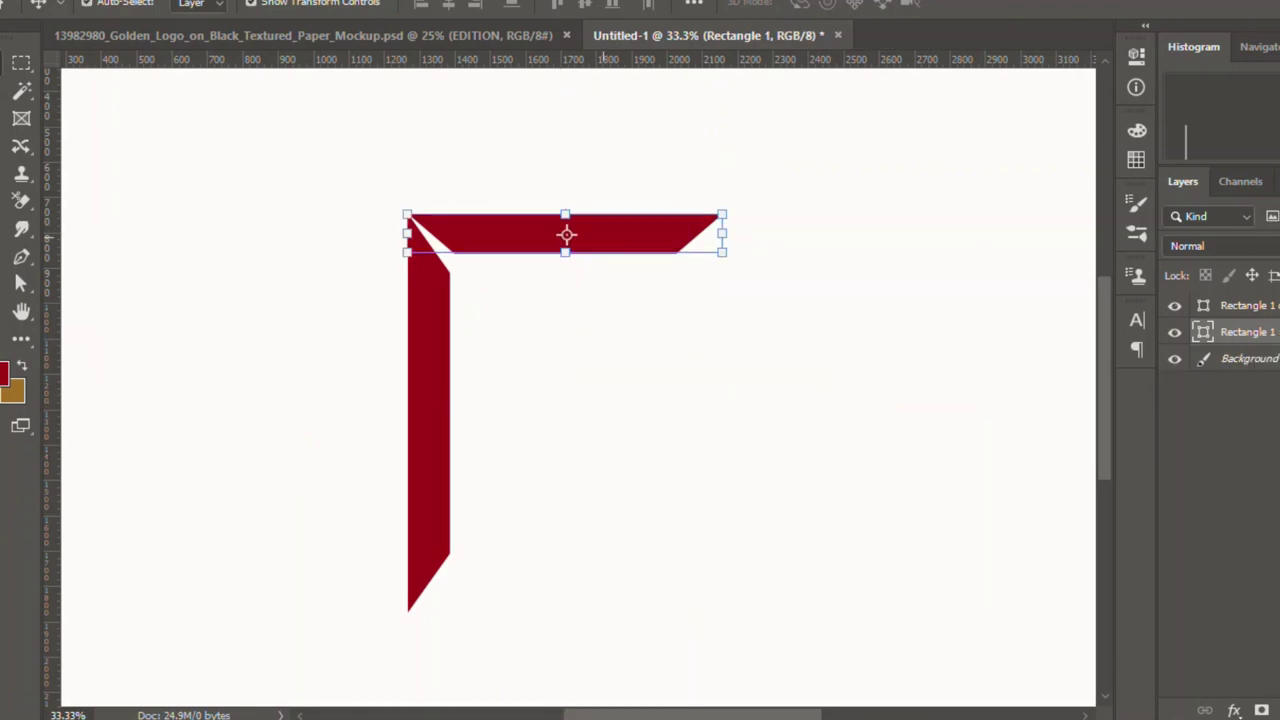
Step: Place a fresh copy of the top bar as the middle stroke and skew its end
{"action": "left_click_drag", "start_coordinate": [566, 235], "coordinate": [647, 414]}
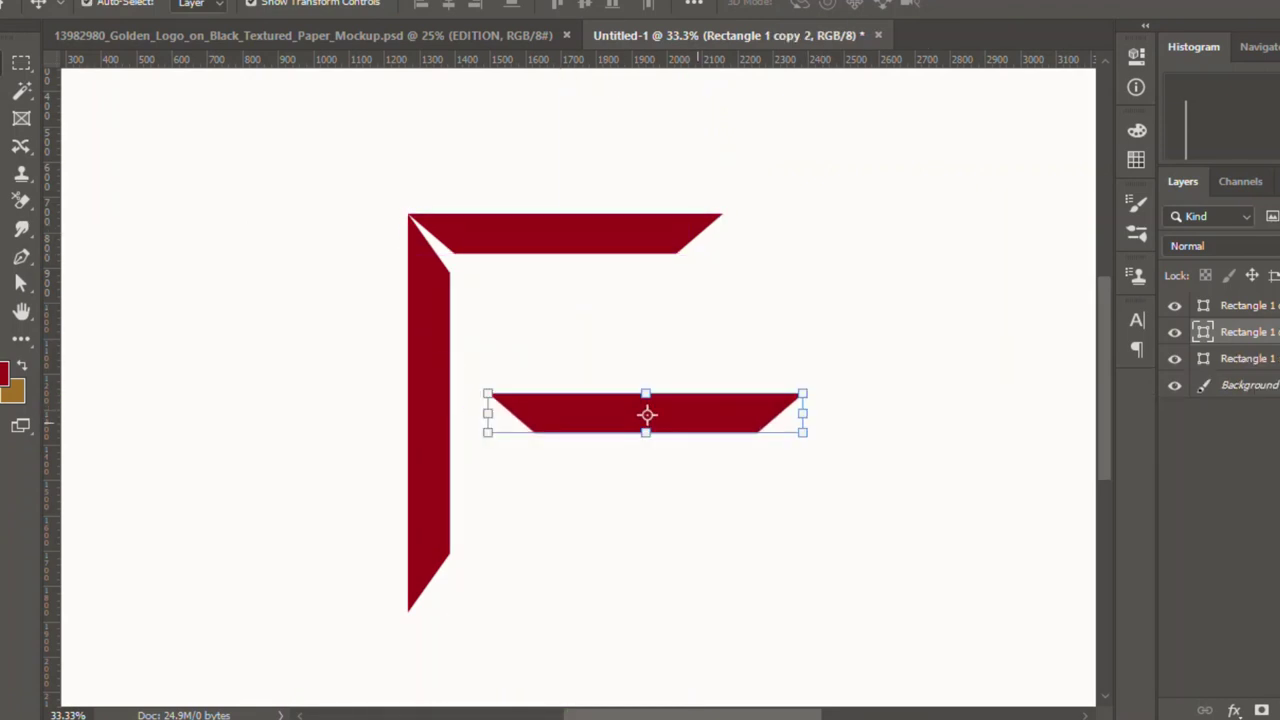
{"action": "key", "text": "ctrl+t"}
{"action": "right_click", "coordinate": [695, 409]}
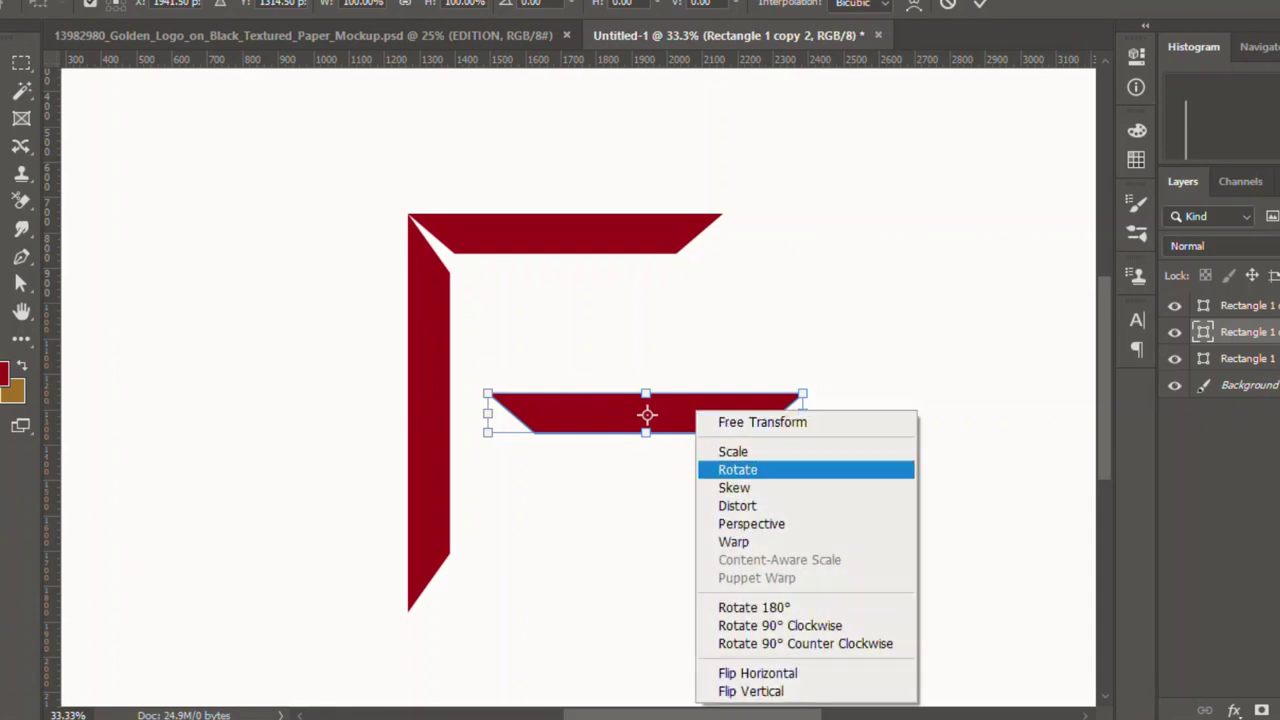
{"action": "left_click", "coordinate": [740, 487]}
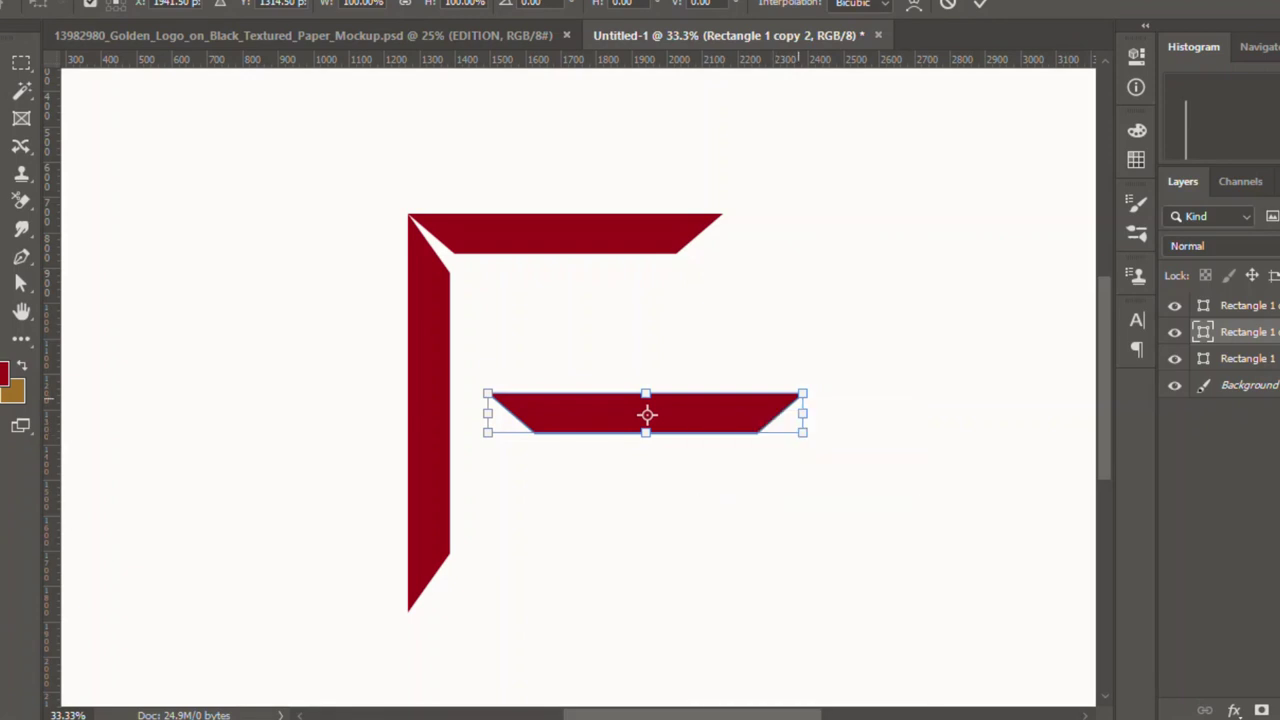
{"action": "mouse_move", "coordinate": [802, 395]}
{"action": "left_mouse_down"}
{"action": "mouse_move", "coordinate": [786, 424]}
{"action": "mouse_move", "coordinate": [800, 393]}
{"action": "left_mouse_up"}
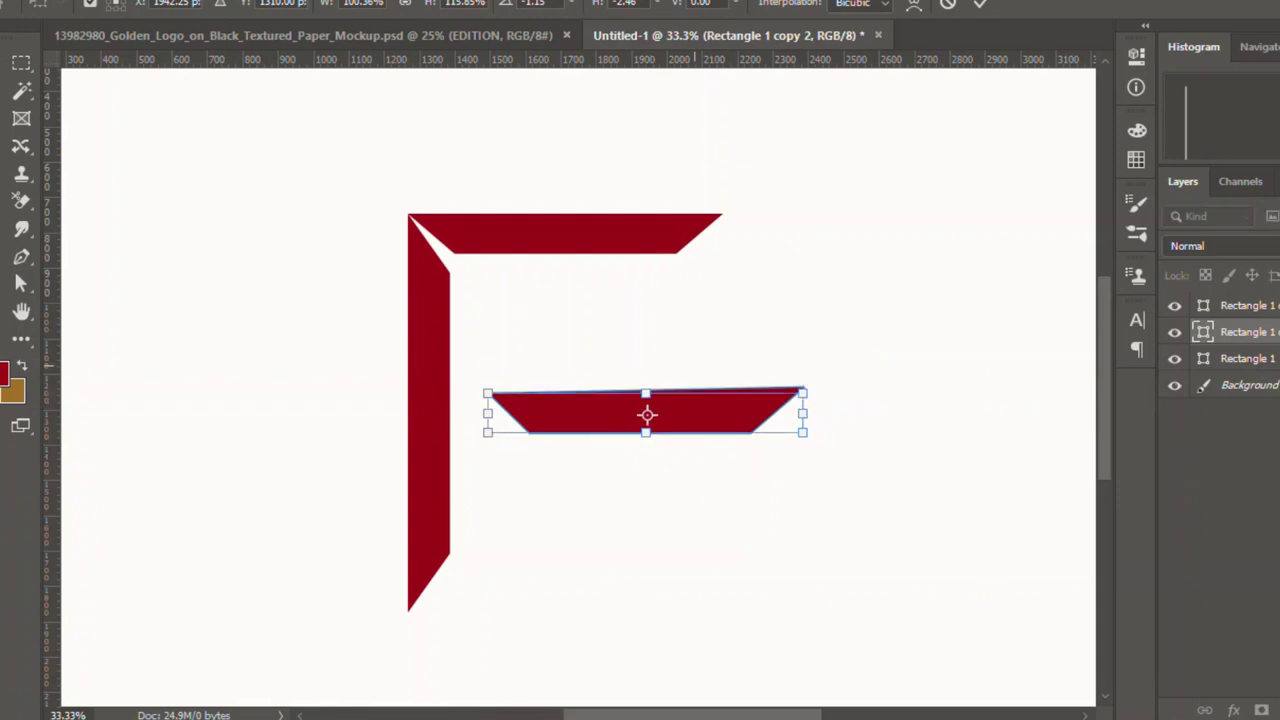
Step: Move the middle bar up and right, and skew the vertical bar's top to square the corner
{"action": "key", "text": "Return"}
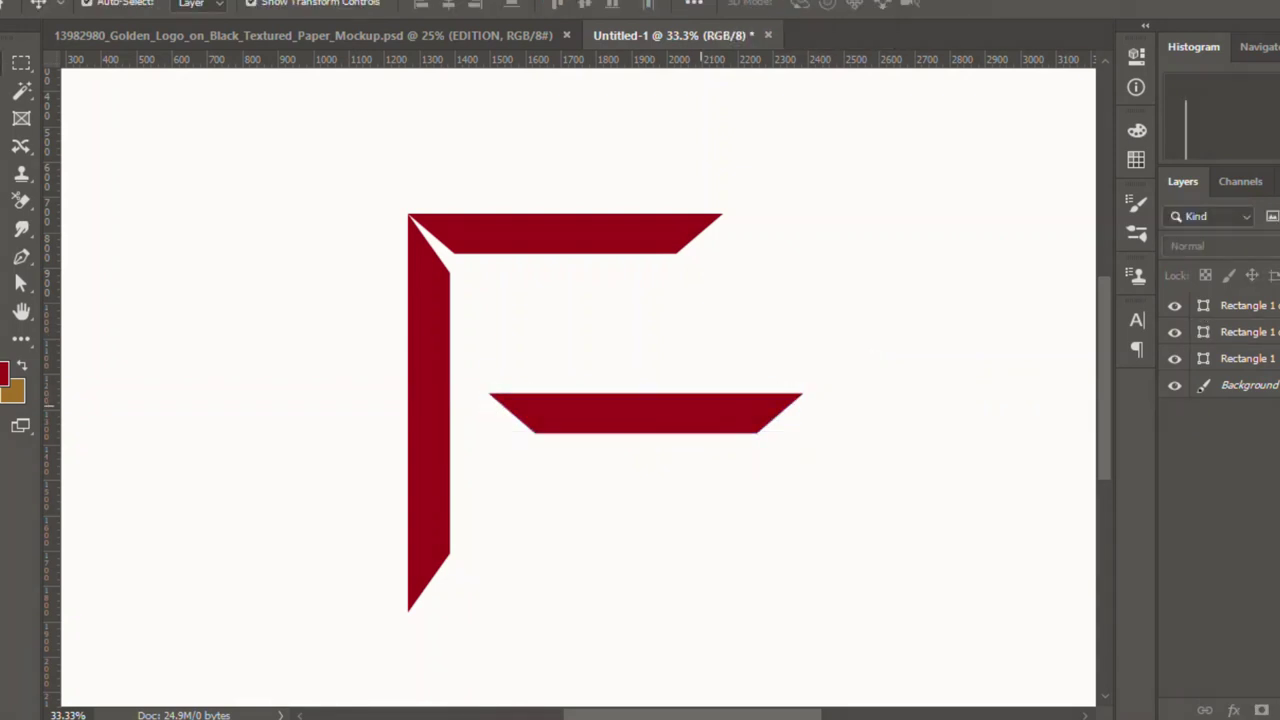
{"action": "left_click_drag", "start_coordinate": [647, 414], "coordinate": [778, 374]}
{"action": "left_click", "coordinate": [430, 414]}
{"action": "right_click", "coordinate": [430, 414]}
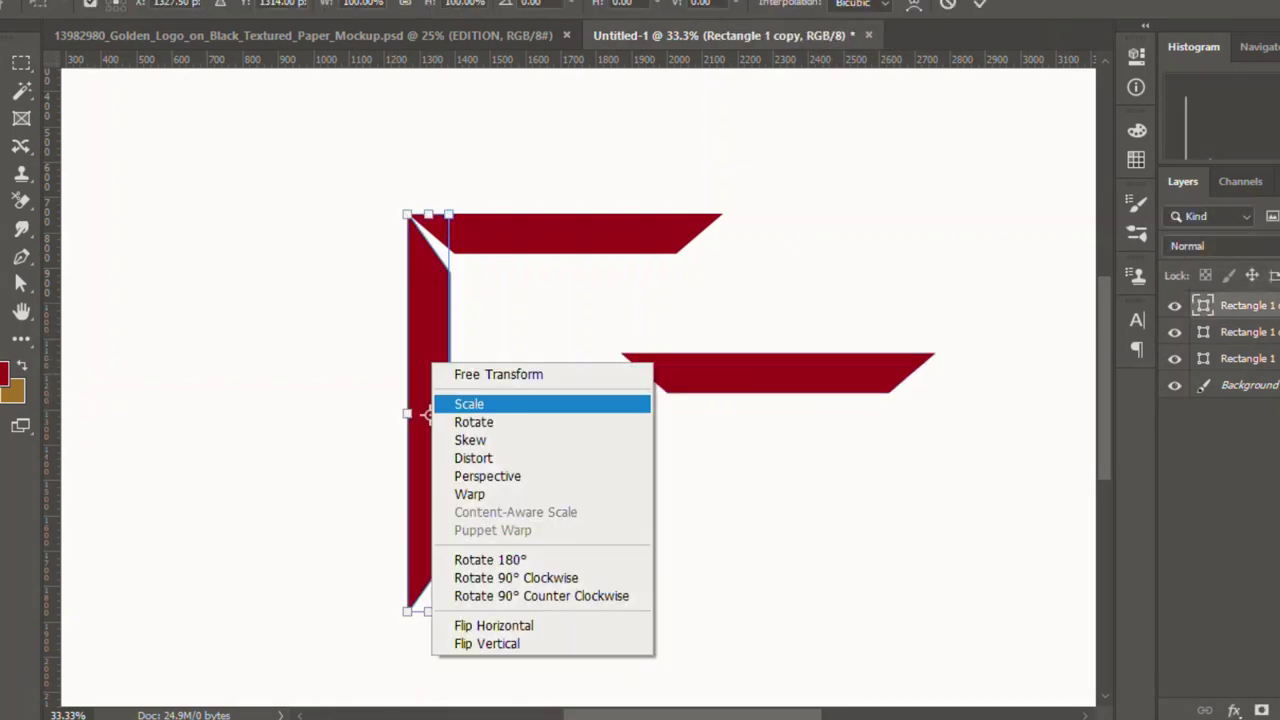
{"action": "left_click", "coordinate": [470, 458]}
{"action": "left_click_drag", "start_coordinate": [448, 214], "coordinate": [449, 185]}
{"action": "key", "text": "Return"}
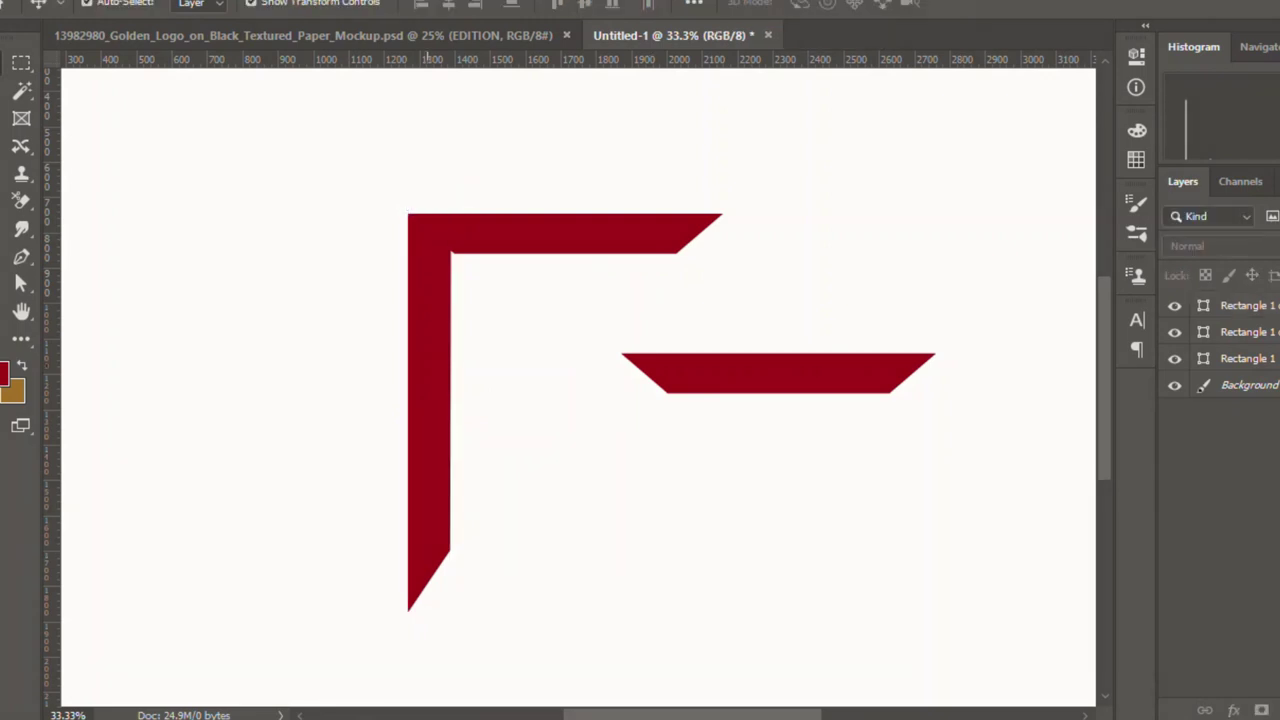
{"action": "left_click_drag", "start_coordinate": [450, 316], "coordinate": [450, 316]}
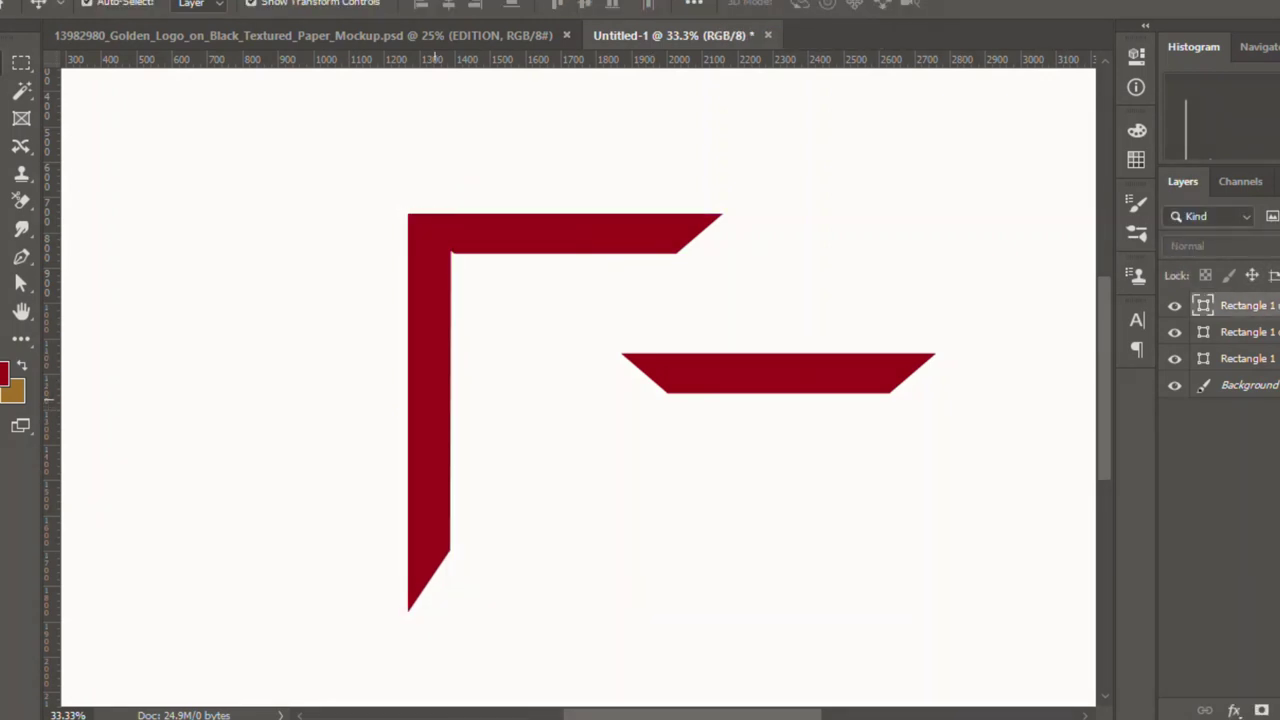
Step: Nudge the vertical and top bars into flush alignment, then select the middle bar
{"action": "key", "text": "ctrl+t"}
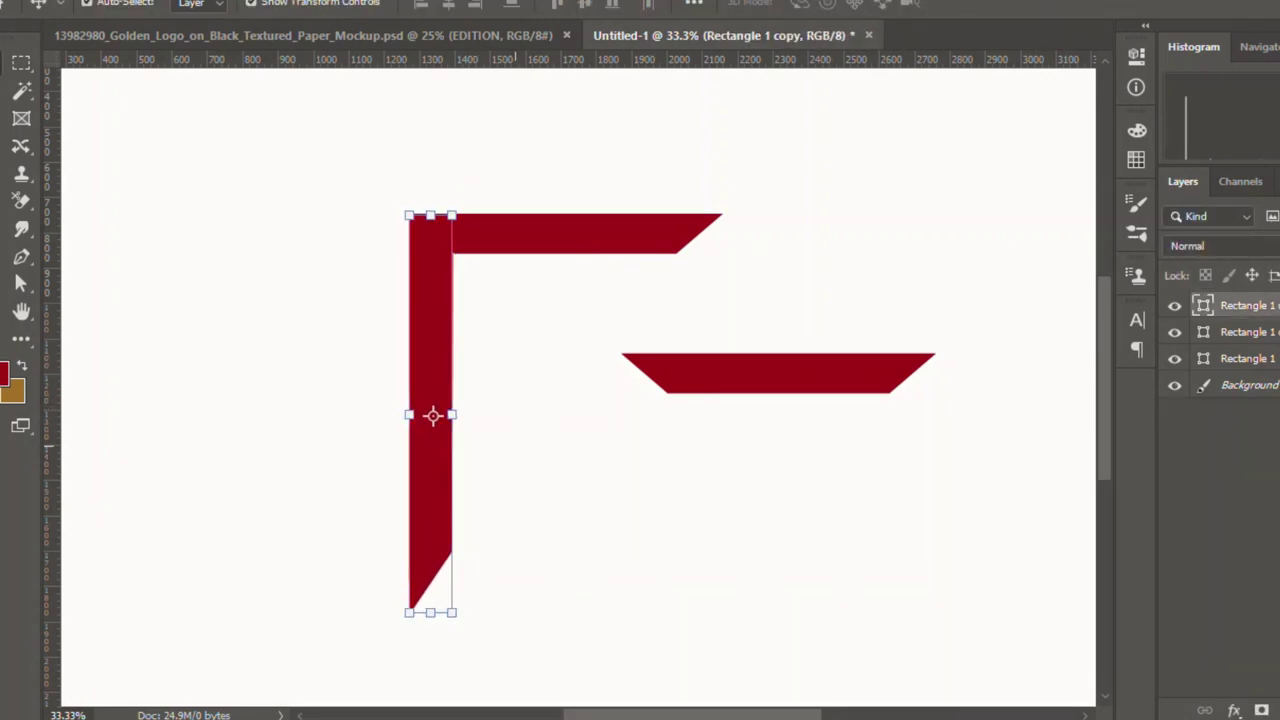
{"action": "key", "text": "Return"}
{"action": "left_click_drag", "start_coordinate": [501, 236], "coordinate": [504, 236]}
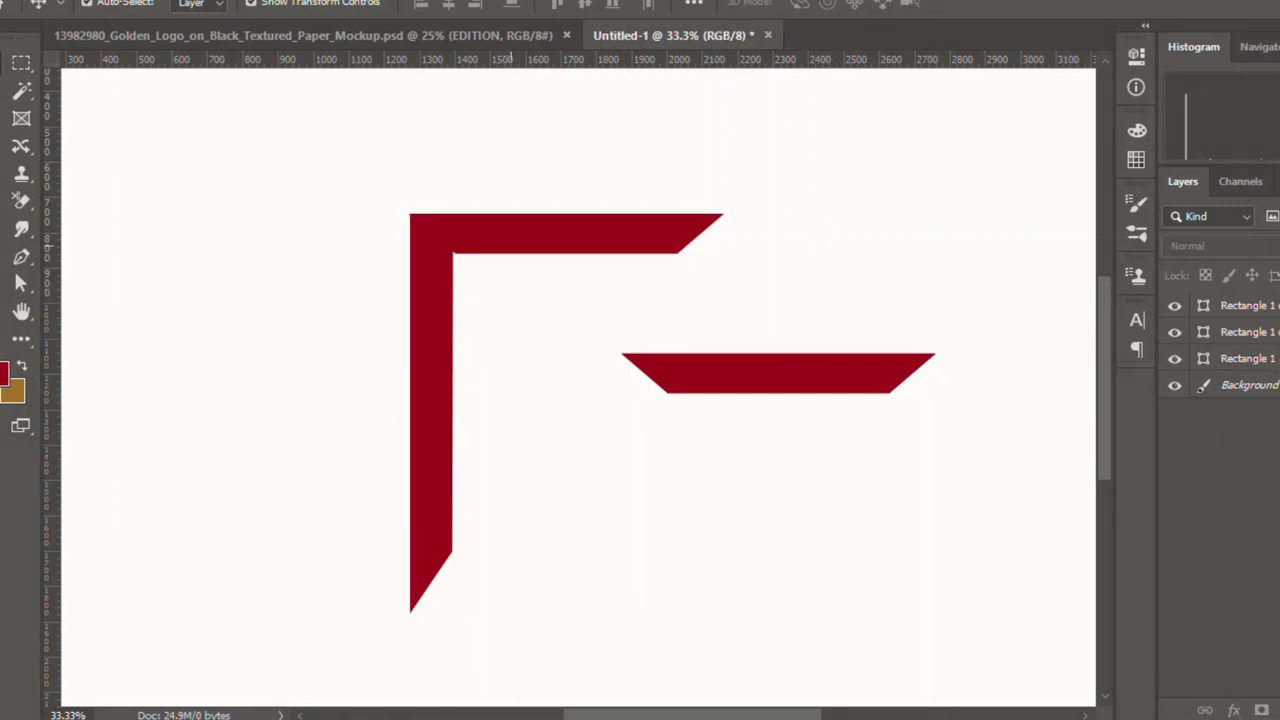
{"action": "left_click", "coordinate": [494, 240]}
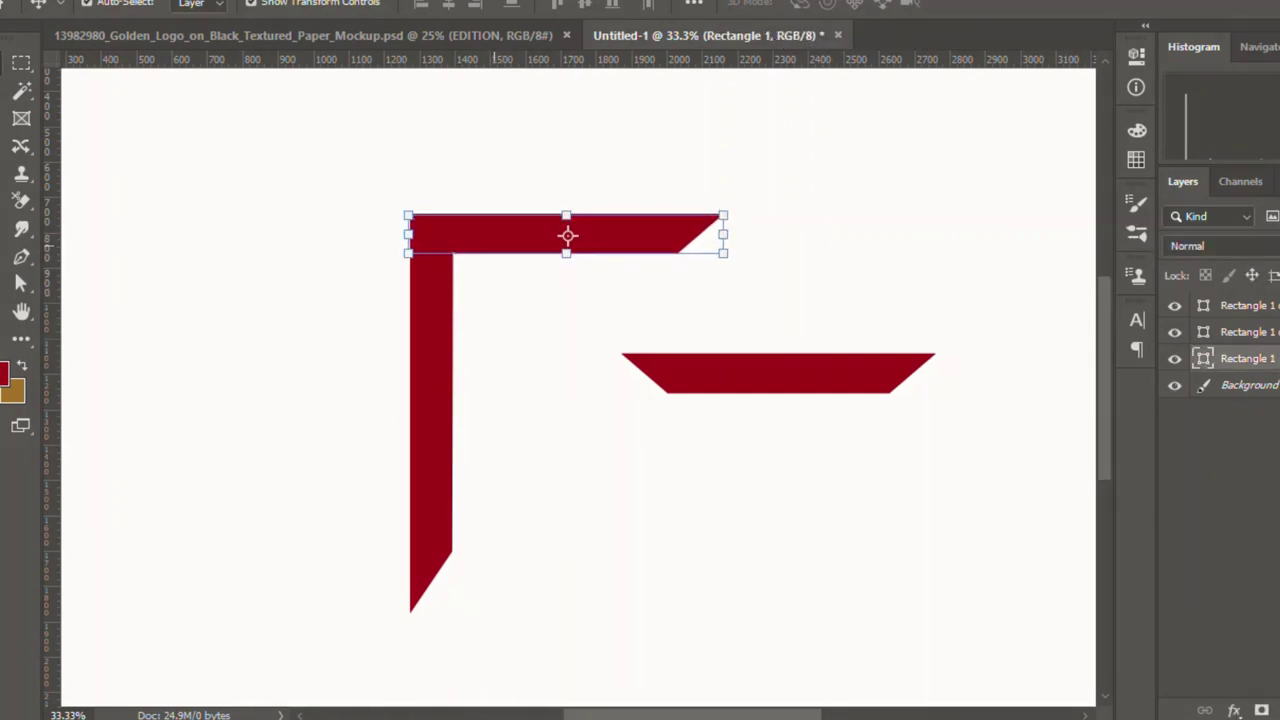
{"action": "left_click_drag", "start_coordinate": [566, 232], "coordinate": [563, 232]}
{"action": "left_click", "coordinate": [434, 414]}
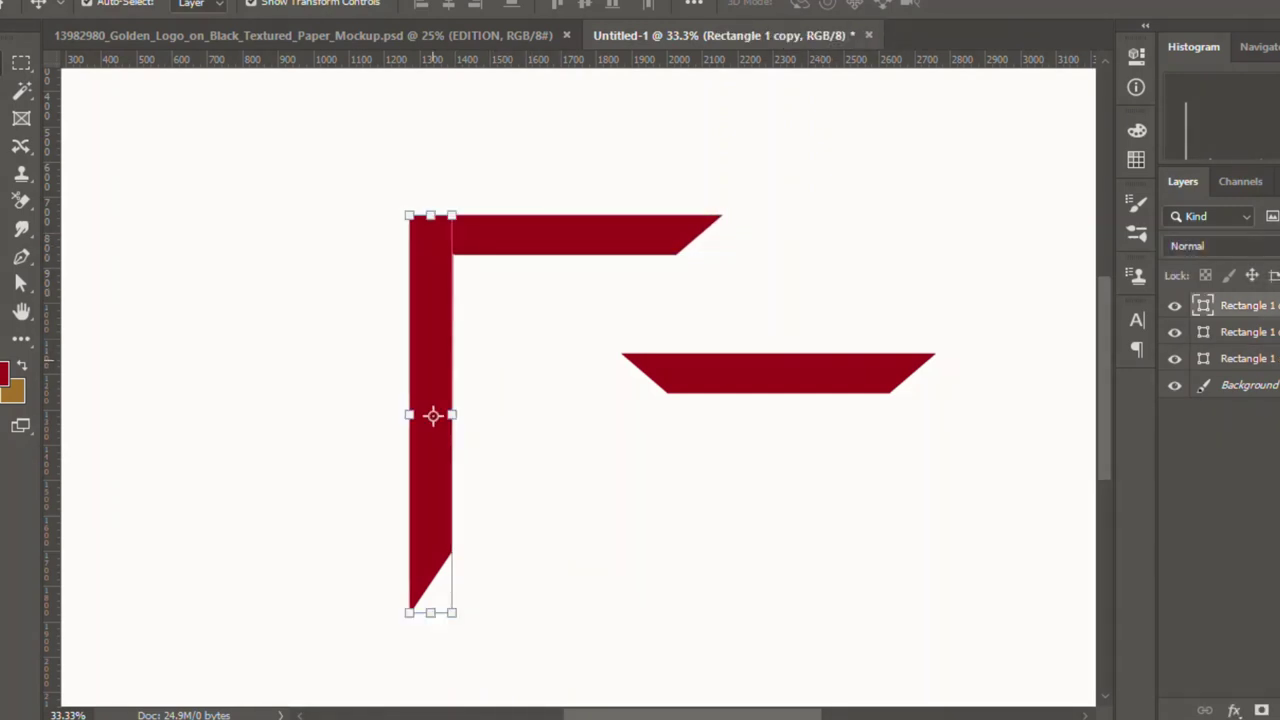
{"action": "left_click_drag", "start_coordinate": [434, 414], "coordinate": [433, 414]}
{"action": "left_click", "coordinate": [730, 365]}
{"action": "left_click", "coordinate": [730, 372]}
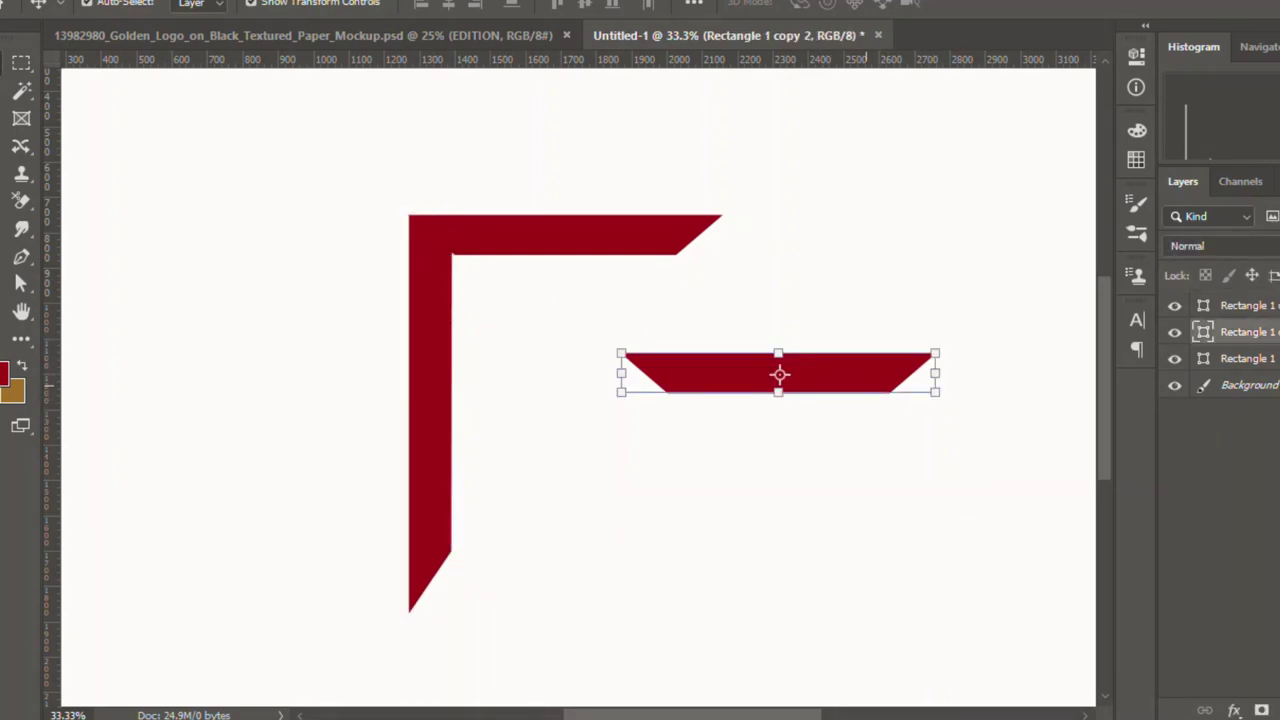
Step: Duplicate the middle bar just above it and flip the copy horizontally and vertically
{"action": "left_click", "coordinate": [864, 430]}
{"action": "left_click", "coordinate": [800, 372]}
{"action": "left_click_drag", "start_coordinate": [818, 372], "coordinate": [816, 333]}
{"action": "right_click", "coordinate": [805, 313]}
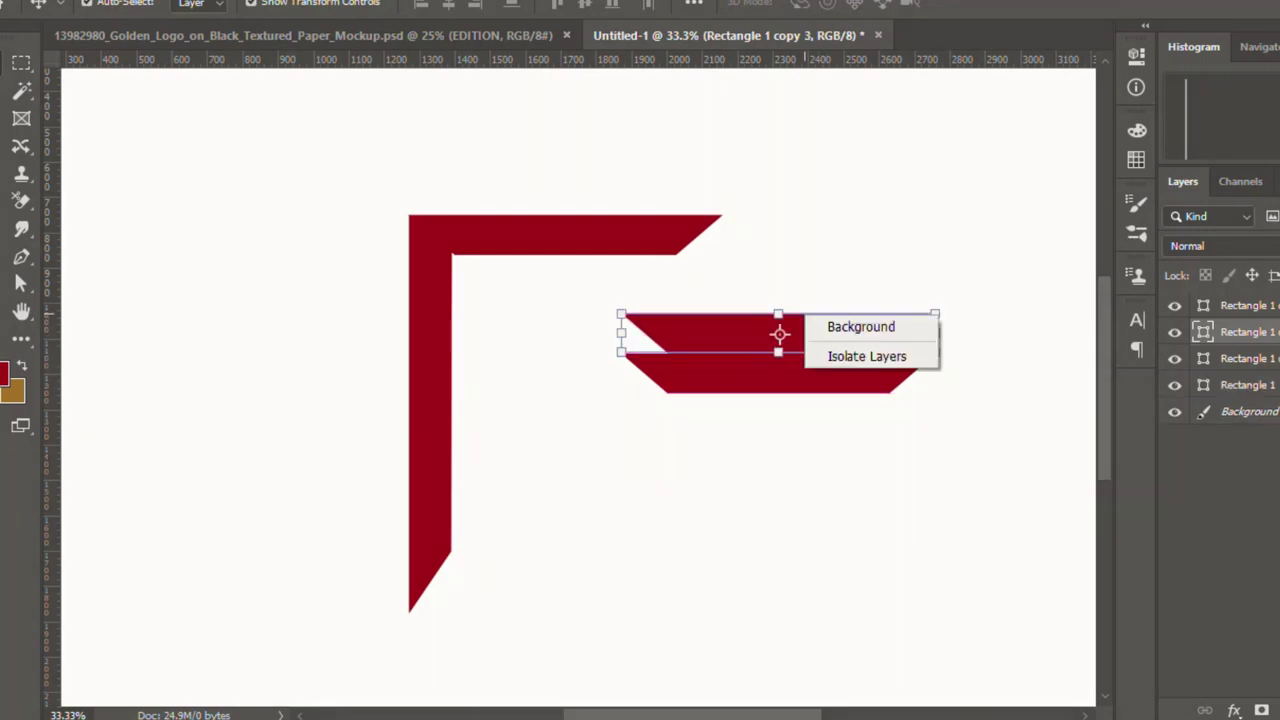
{"action": "right_click", "coordinate": [698, 343]}
{"action": "key", "text": "Escape"}
{"action": "key", "text": "ctrl+t"}
{"action": "right_click", "coordinate": [698, 331]}
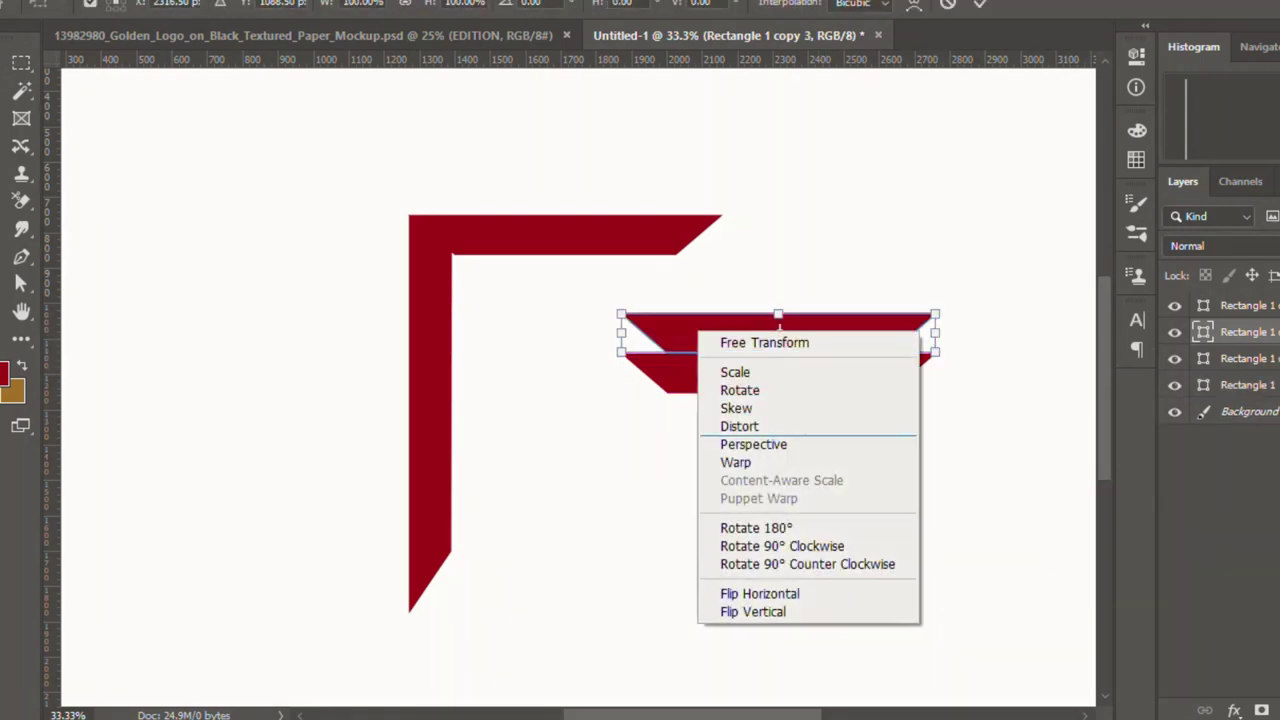
{"action": "left_click", "coordinate": [760, 593]}
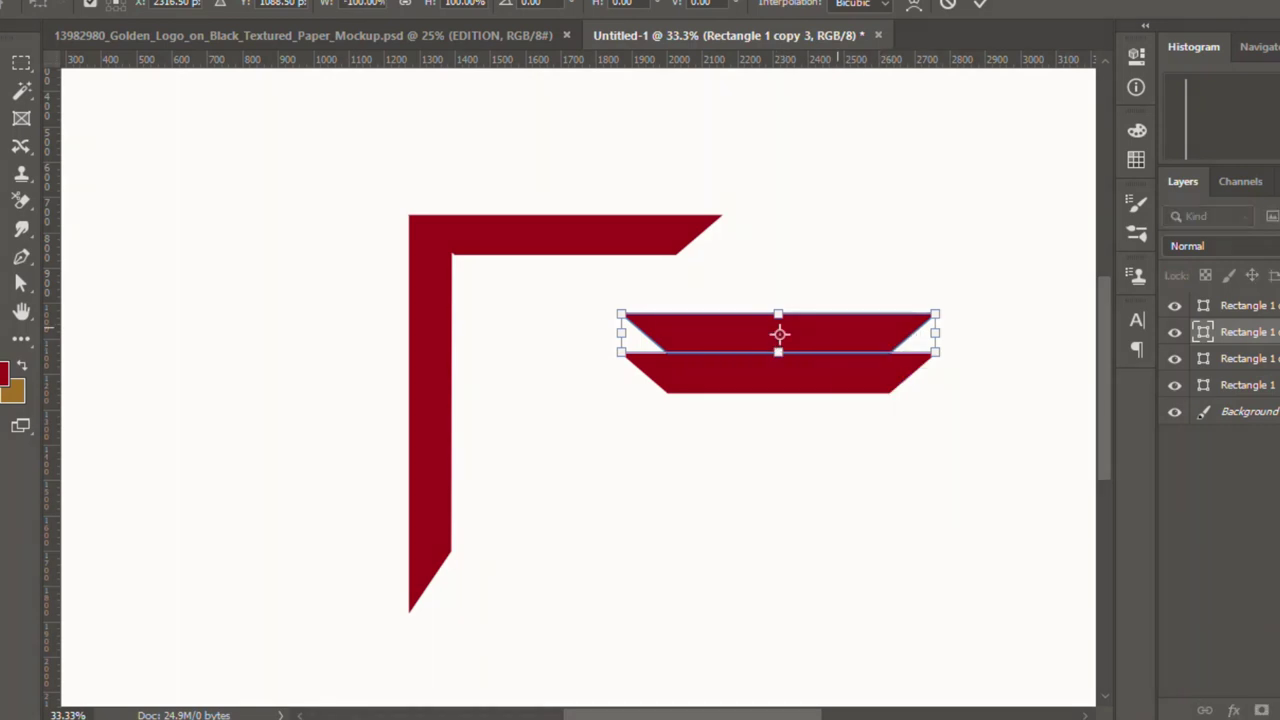
{"action": "right_click", "coordinate": [836, 326]}
{"action": "left_click", "coordinate": [880, 608]}
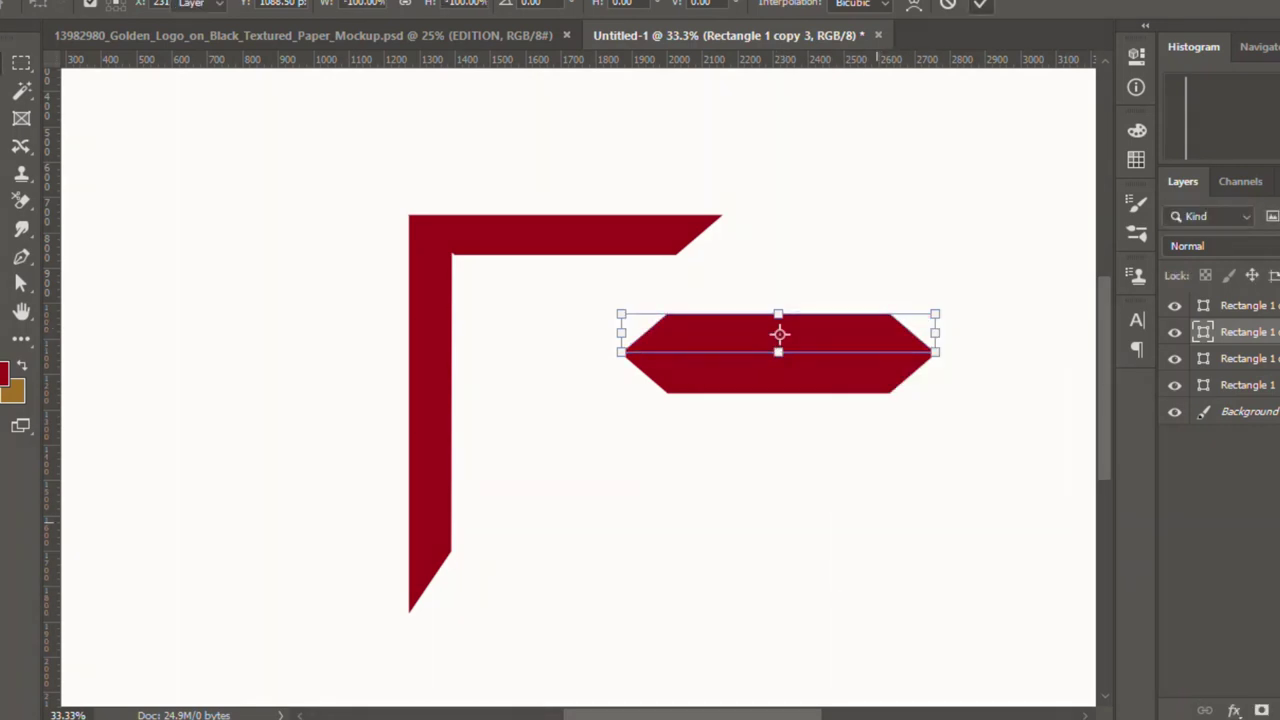
{"action": "key", "text": "Return"}
Step: Commit the flipped copy and pick the layer of the bar underneath
{"action": "key", "text": "ctrl+t"}
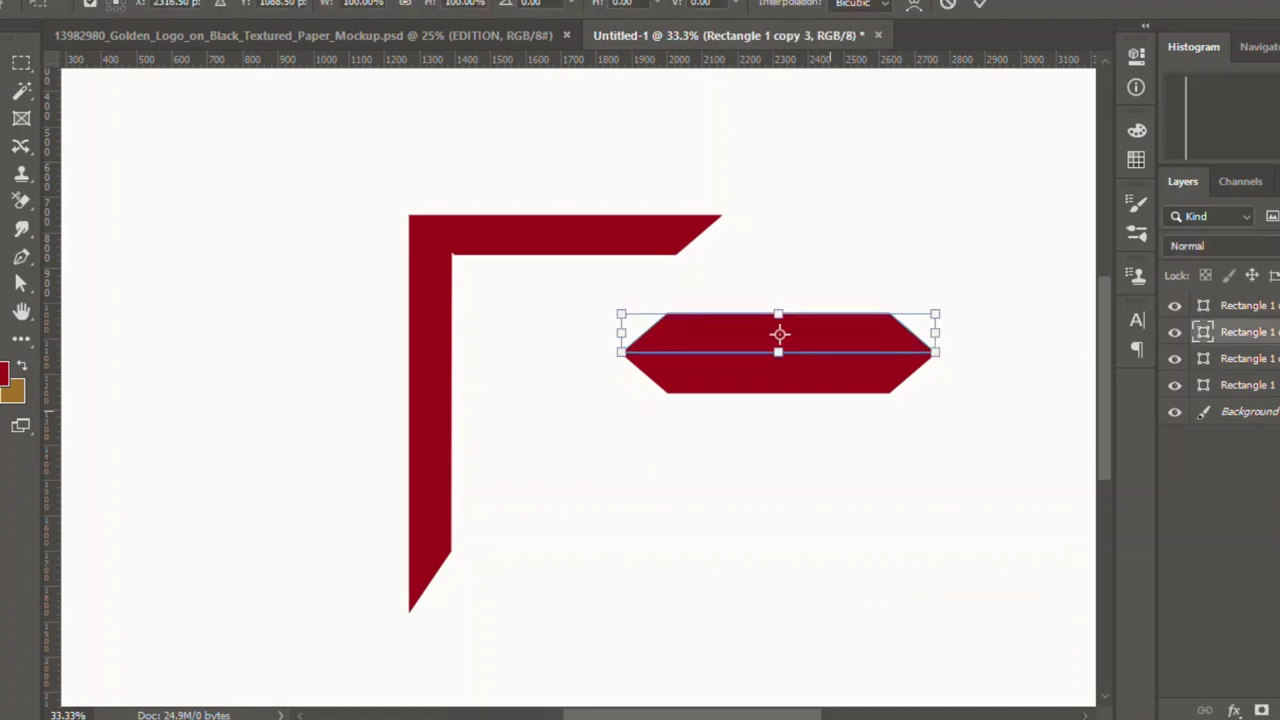
{"action": "key", "text": "Return"}
{"action": "key", "text": "alt+shift+bracketleft"}
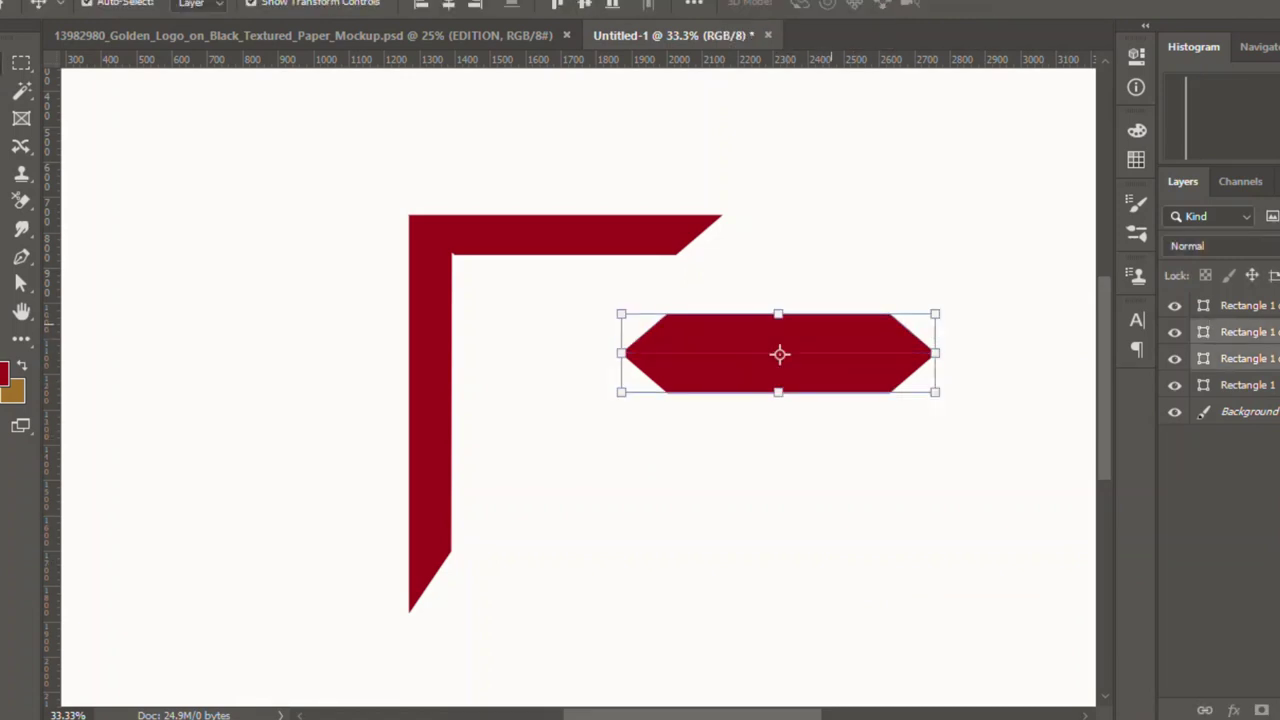
{"action": "right_click", "coordinate": [829, 322]}
{"action": "right_click", "coordinate": [762, 333]}
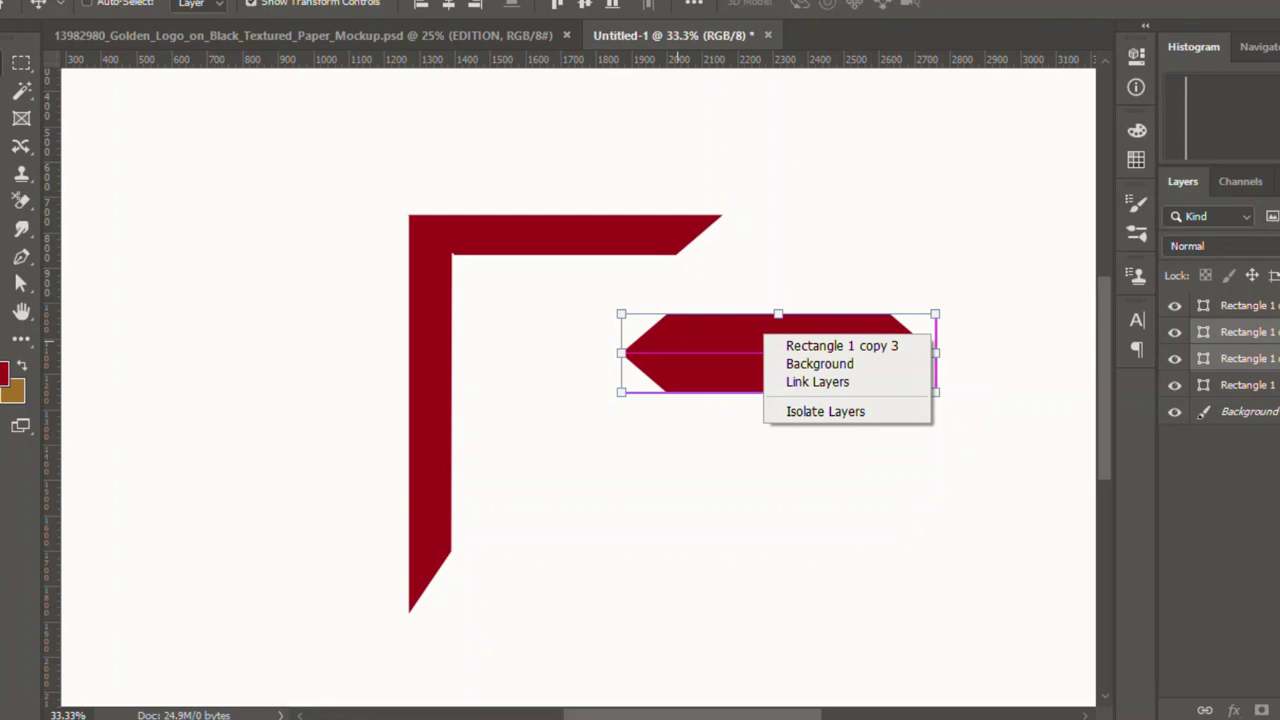
{"action": "key", "text": "Escape"}
Step: Make the middle bar thinner and shorter, and attach it to the stem at mid-height
{"action": "key", "text": "ctrl+t"}
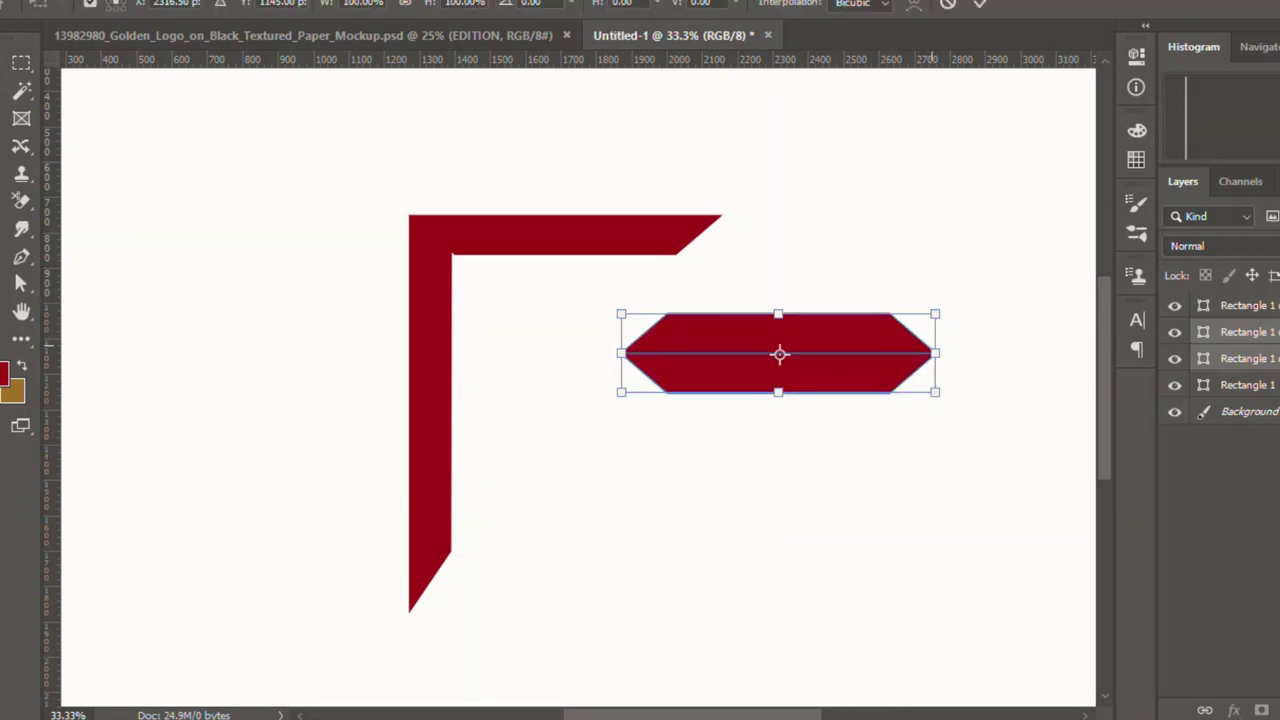
{"action": "left_click_drag", "start_coordinate": [778, 314], "coordinate": [778, 345]}
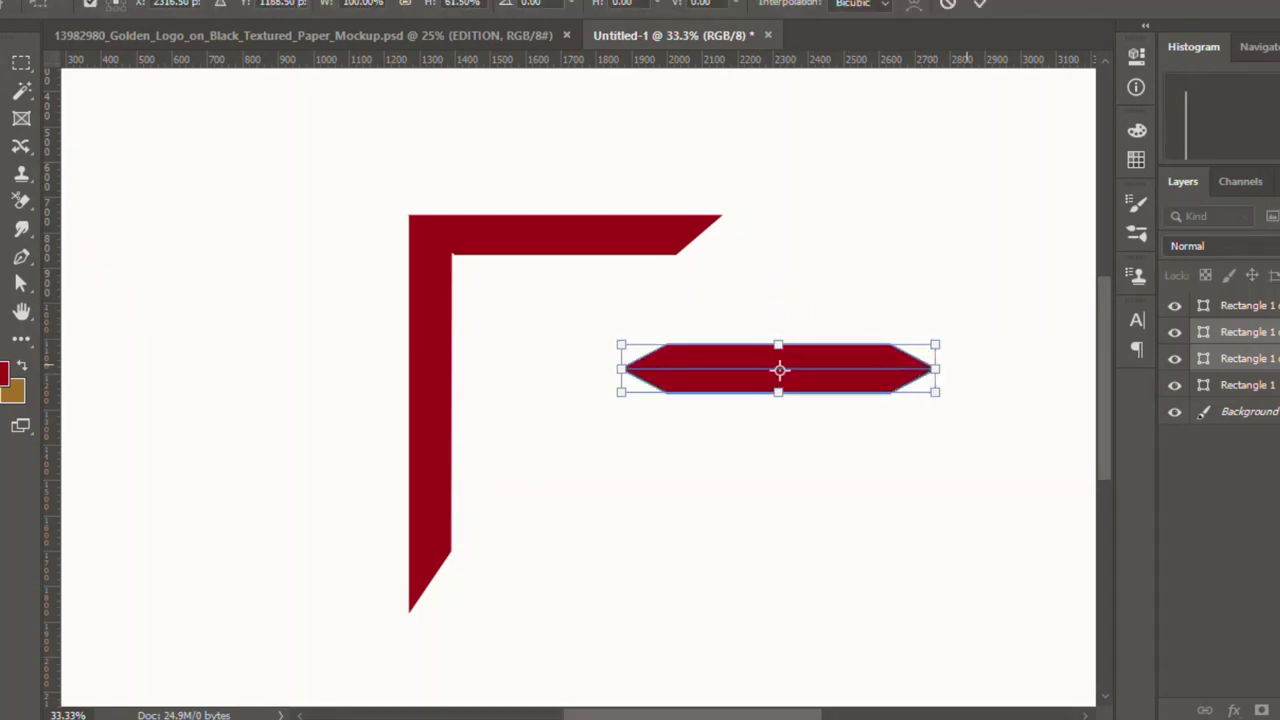
{"action": "left_click_drag", "start_coordinate": [935, 391], "coordinate": [927, 385]}
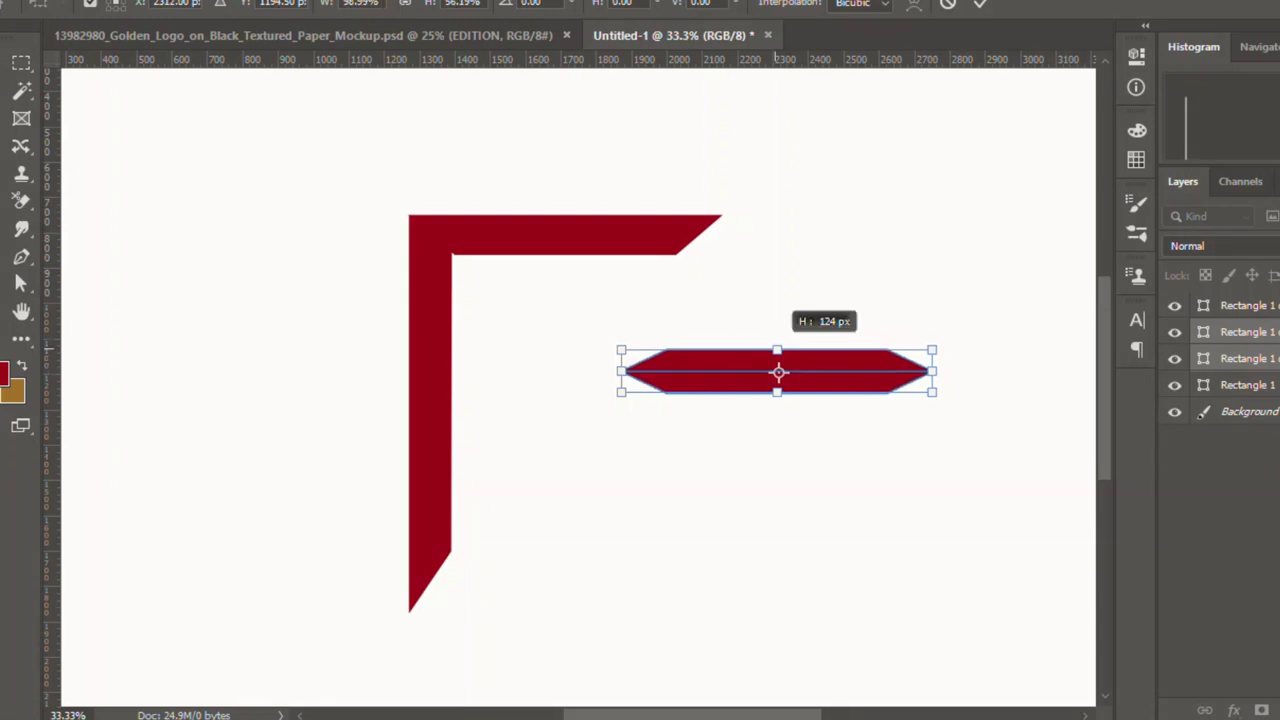
{"action": "left_click_drag", "start_coordinate": [831, 370], "coordinate": [565, 393]}
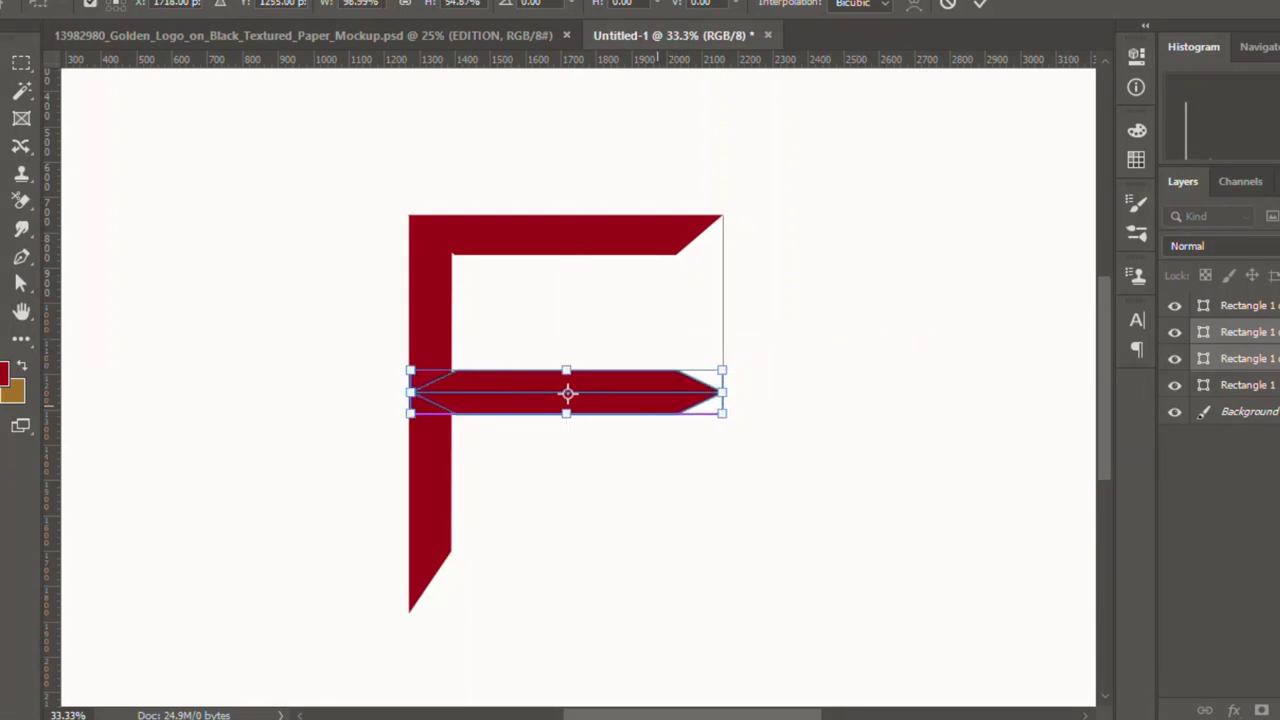
{"action": "left_click_drag", "start_coordinate": [718, 392], "coordinate": [648, 392]}
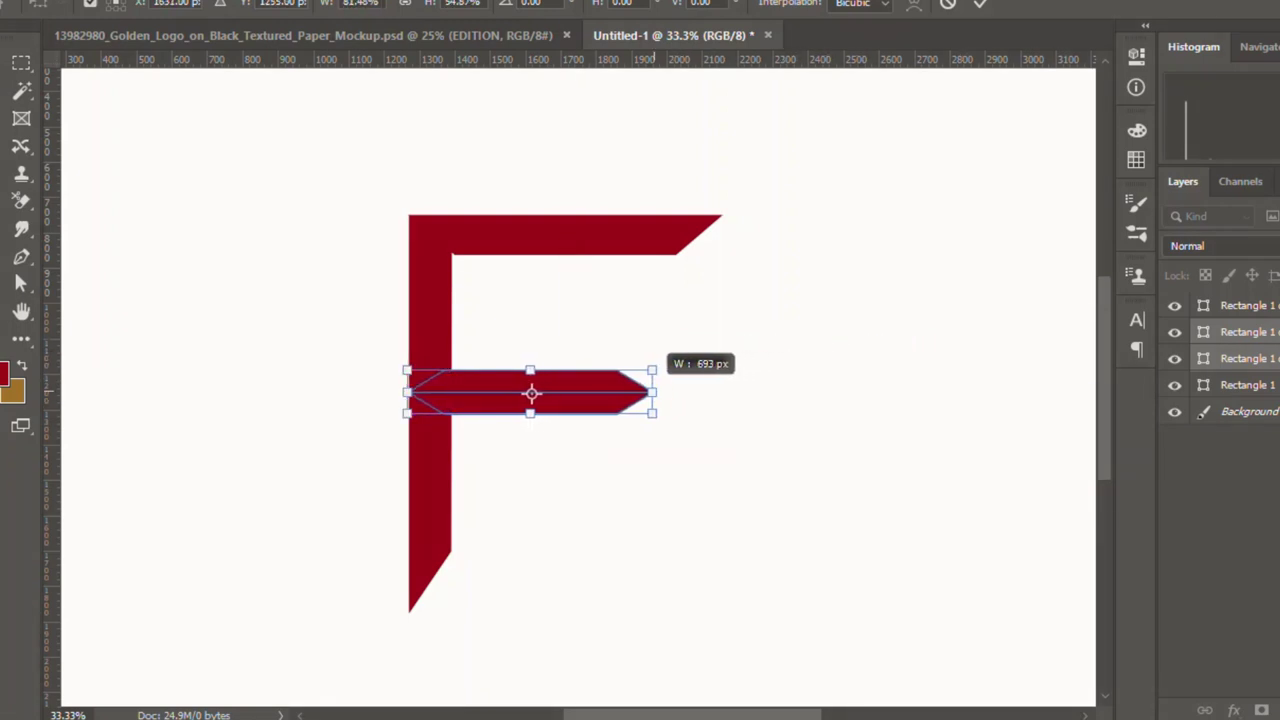
{"action": "key", "text": "Return"}
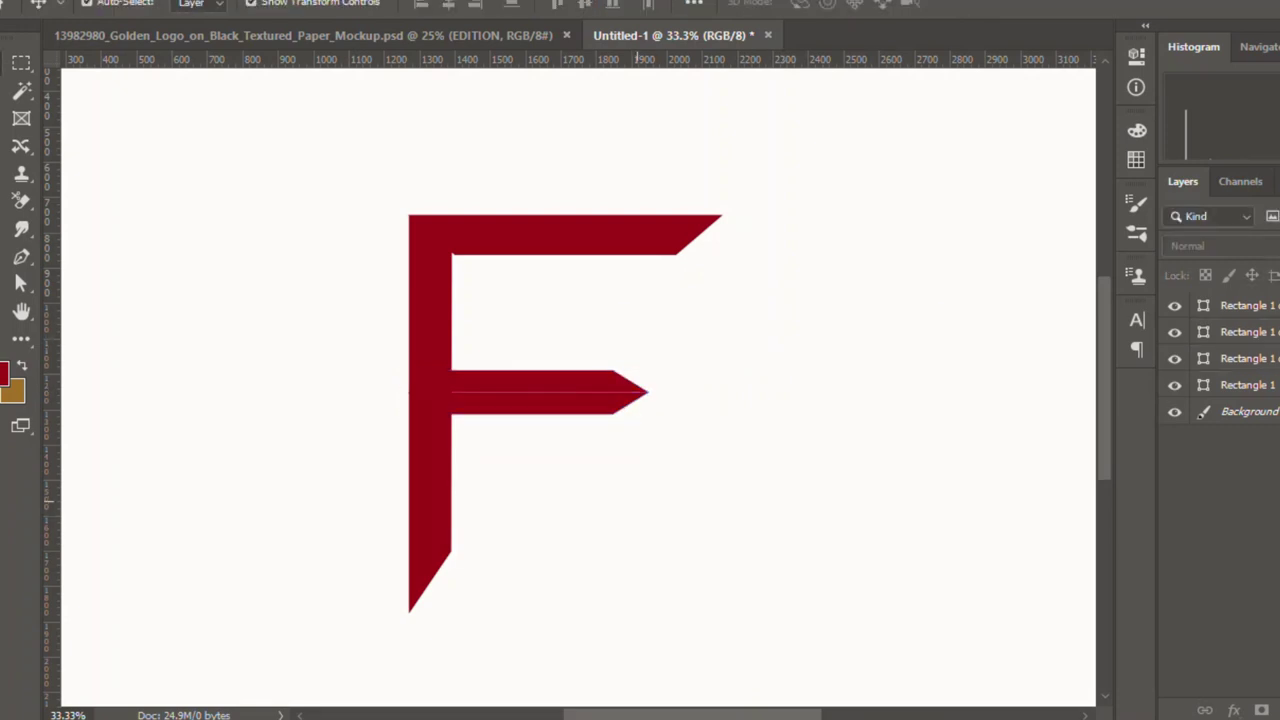
Step: Select the F's vertical stem and Alt-drag a copy to the right to form an I
{"action": "left_click", "coordinate": [432, 416]}
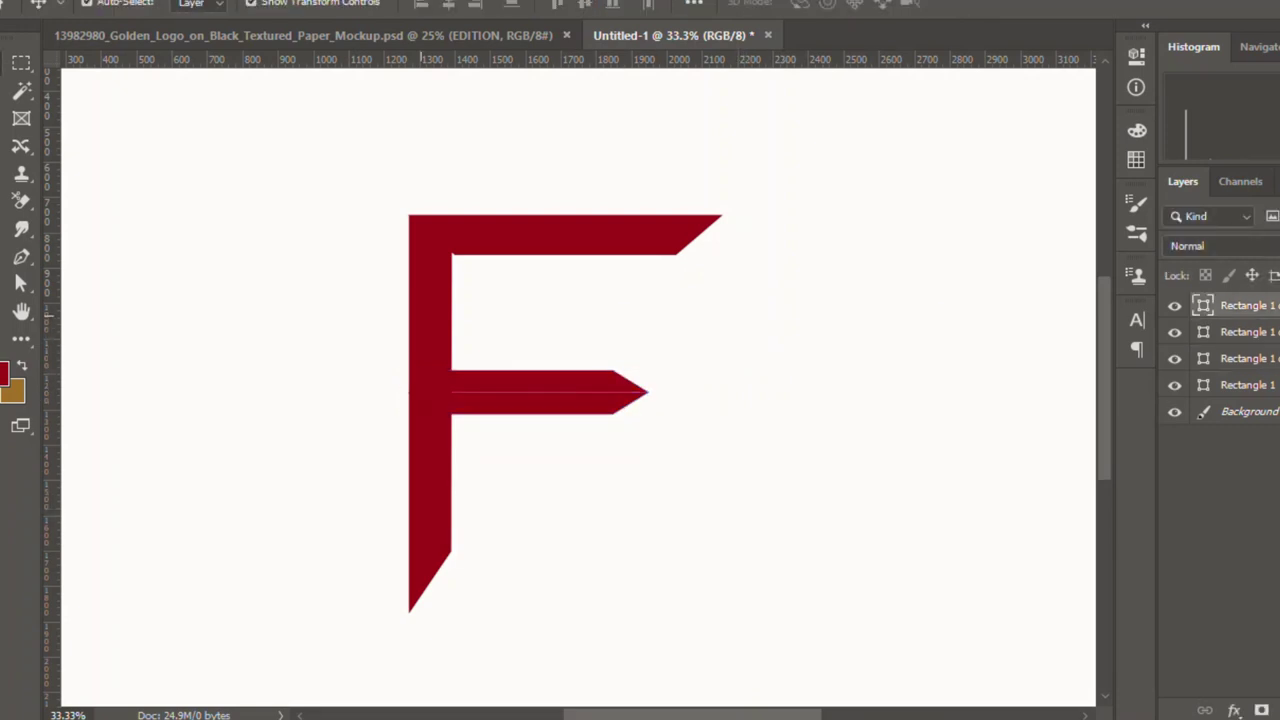
{"action": "left_click", "coordinate": [728, 356]}
{"action": "left_click", "coordinate": [432, 420]}
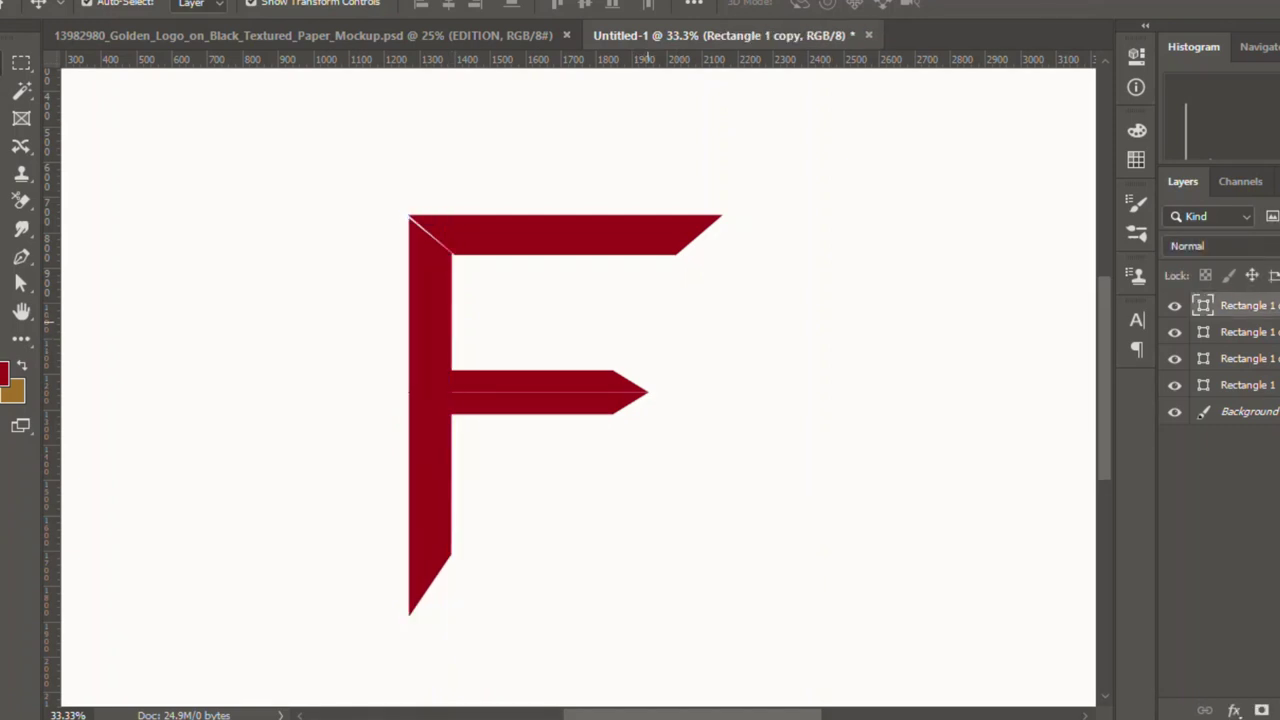
{"action": "left_click", "coordinate": [565, 236]}
{"action": "key", "text": "ctrl+t"}
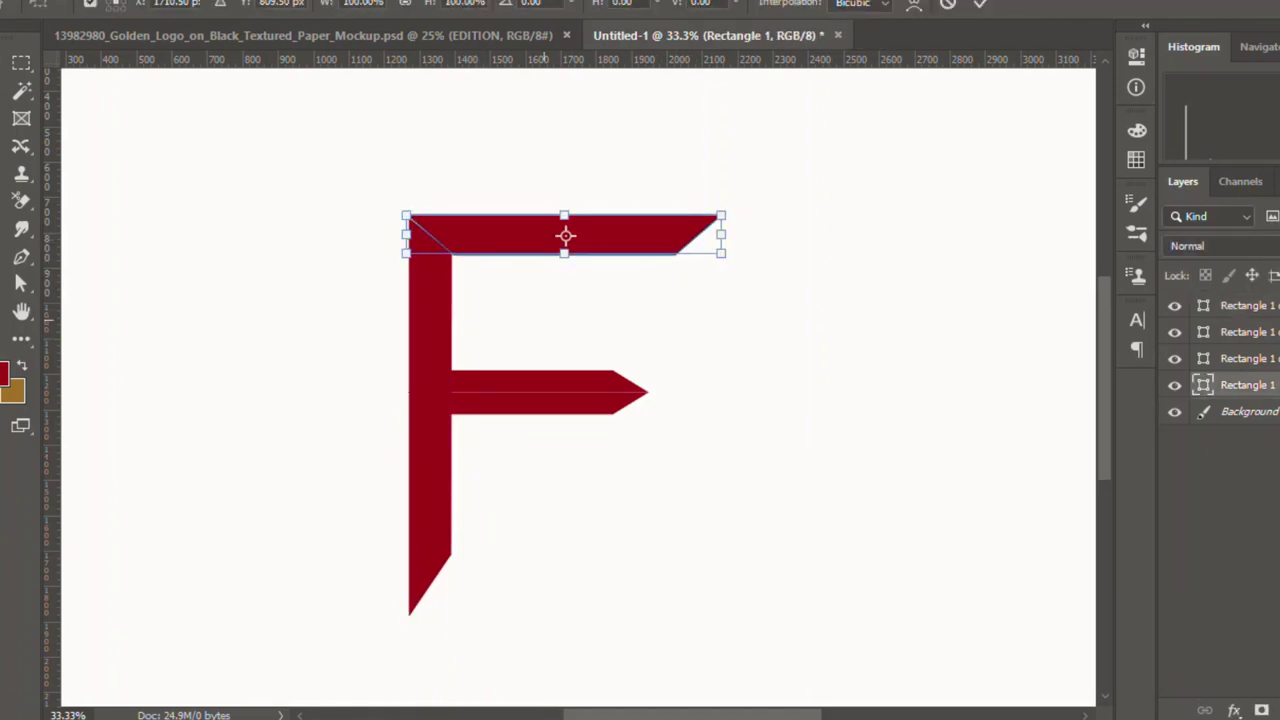
{"action": "key", "text": "Return"}
{"action": "left_click", "coordinate": [432, 418]}
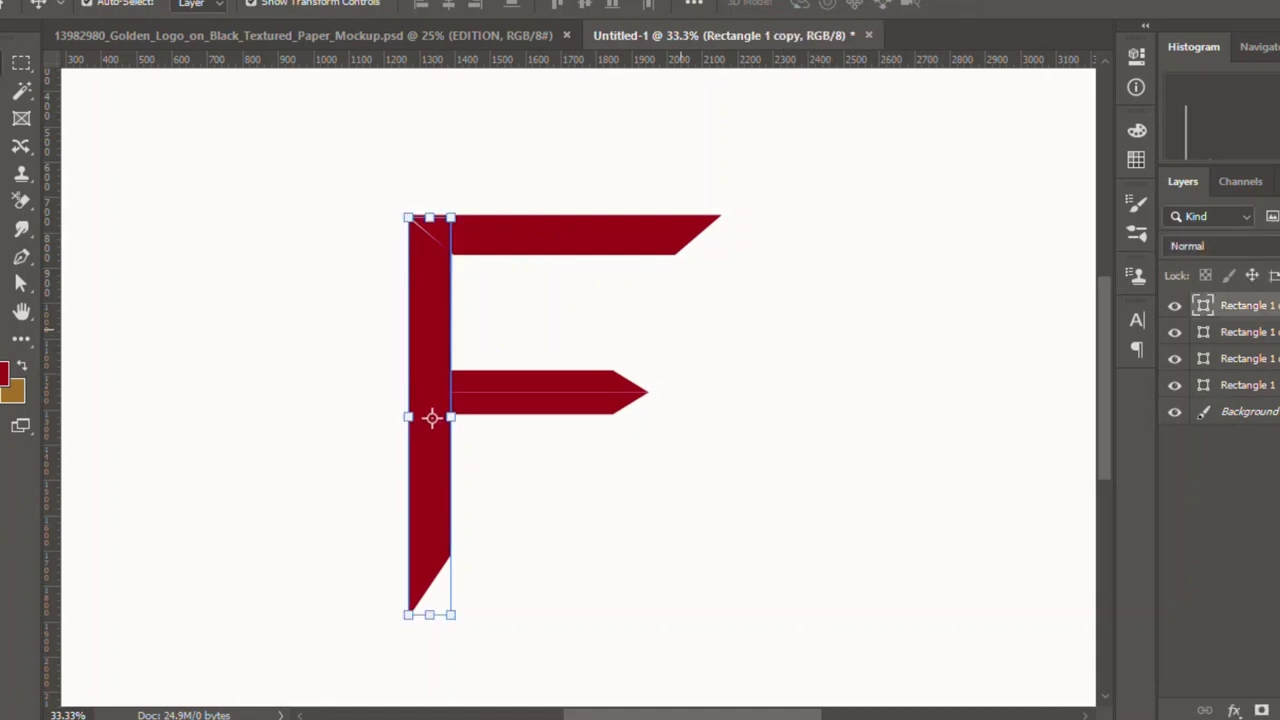
{"action": "left_click", "coordinate": [800, 500]}
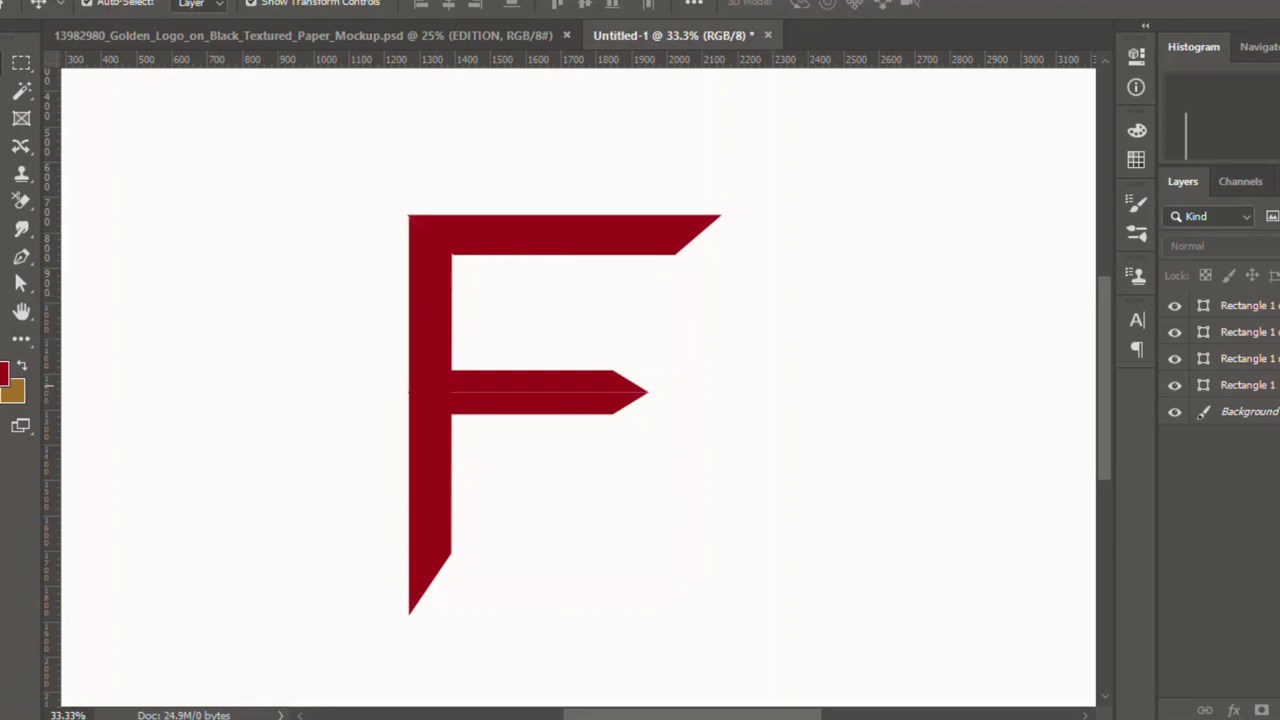
{"action": "left_click", "coordinate": [432, 418]}
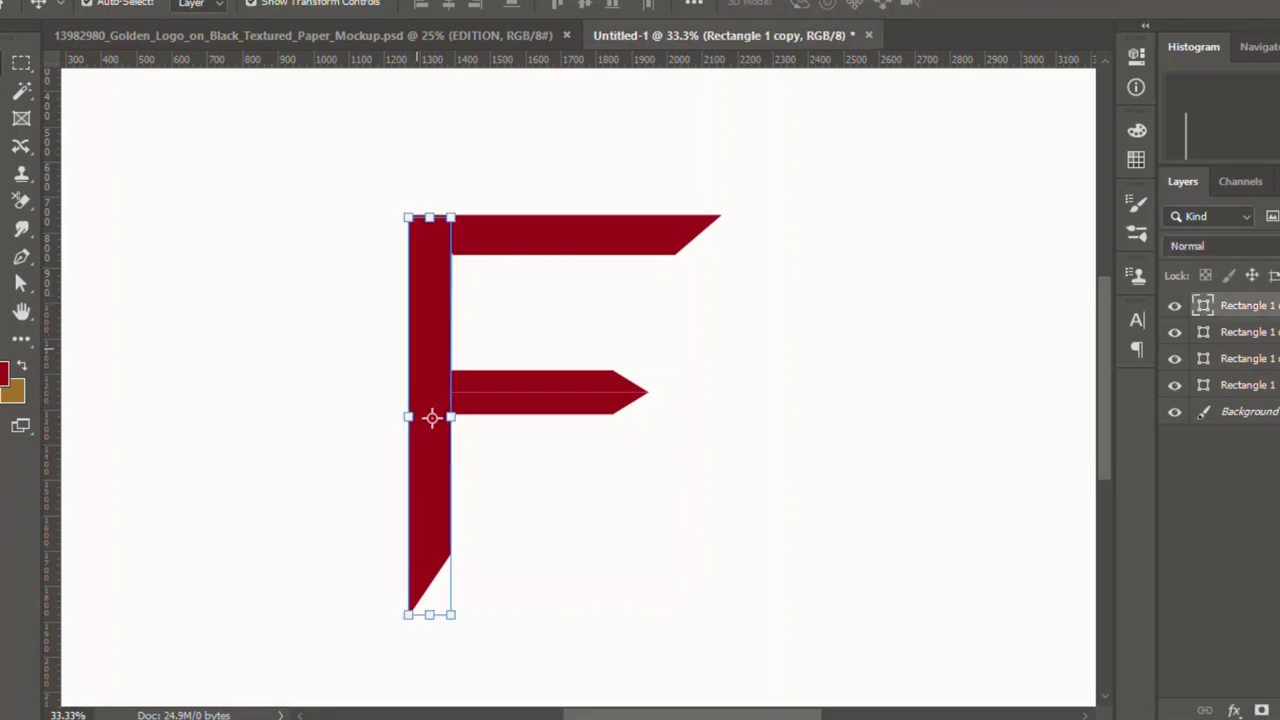
{"action": "left_click_drag", "start_coordinate": [432, 418], "coordinate": [802, 418]}
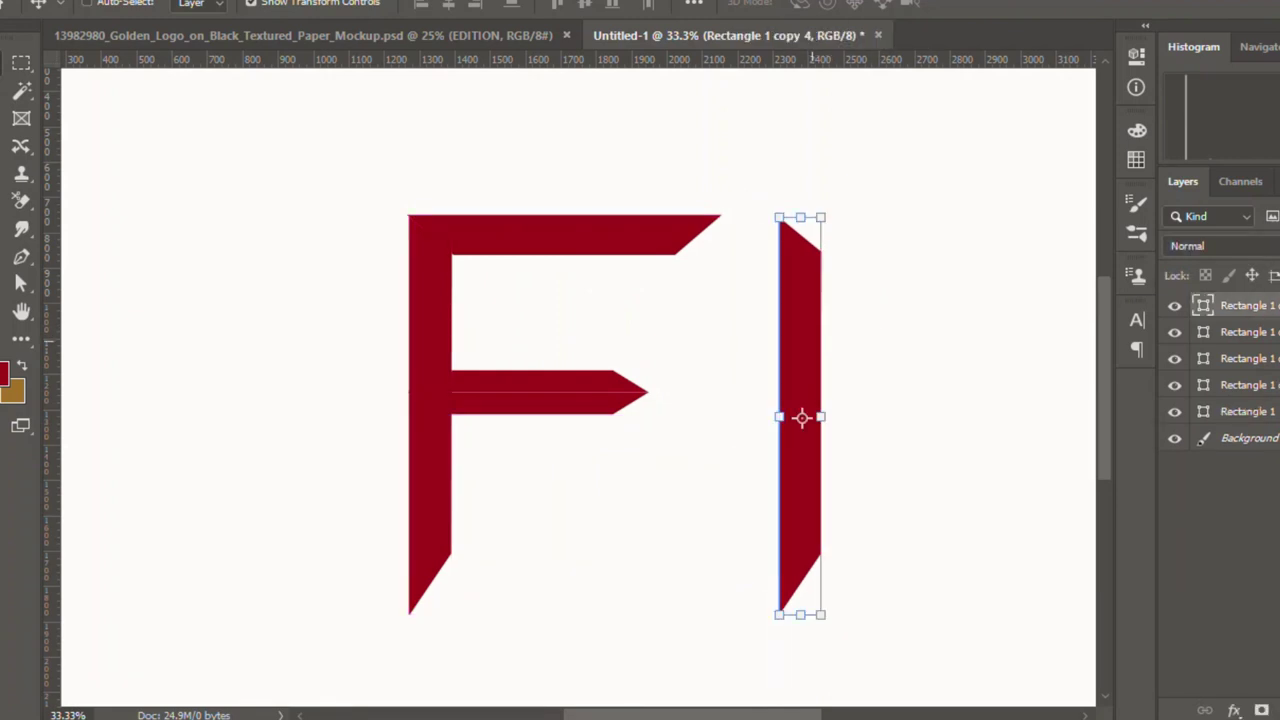
Step: Flip the copied stem vertically, trying a horizontal flip and undoing it
{"action": "key", "text": "ctrl+t"}
{"action": "right_click", "coordinate": [802, 418]}
{"action": "left_click", "coordinate": [857, 617]}
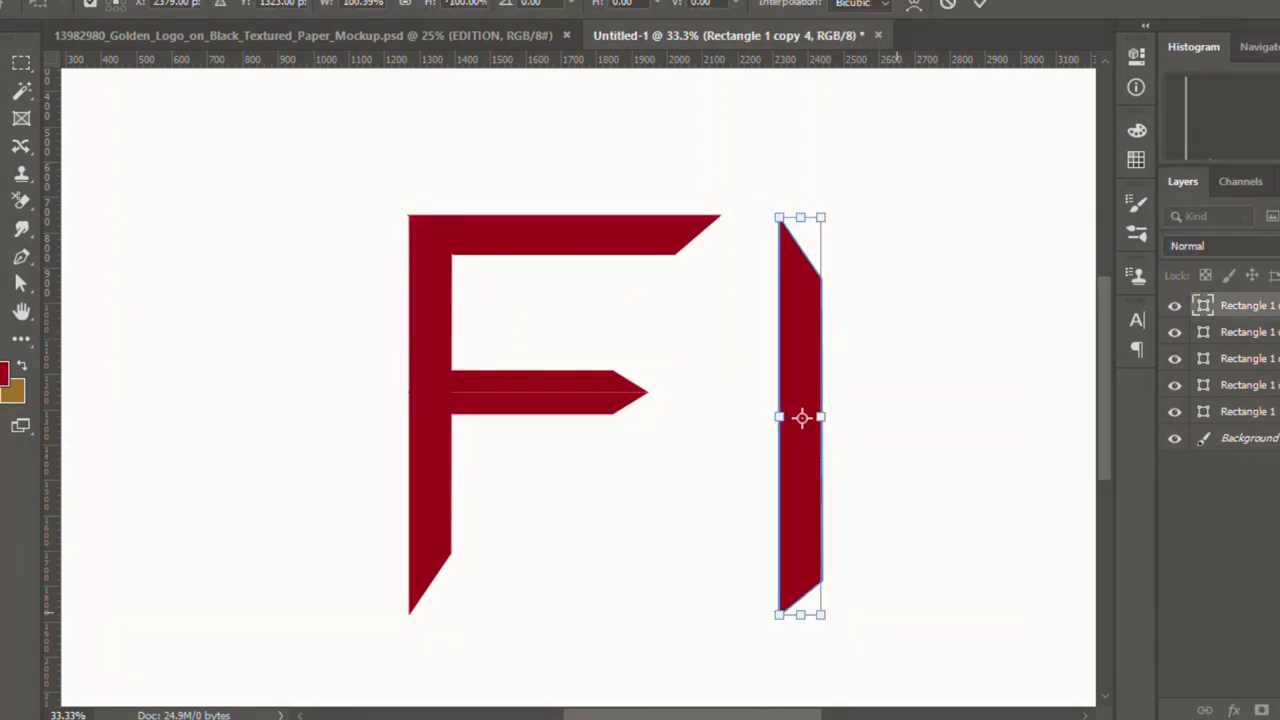
{"action": "key", "text": "Return"}
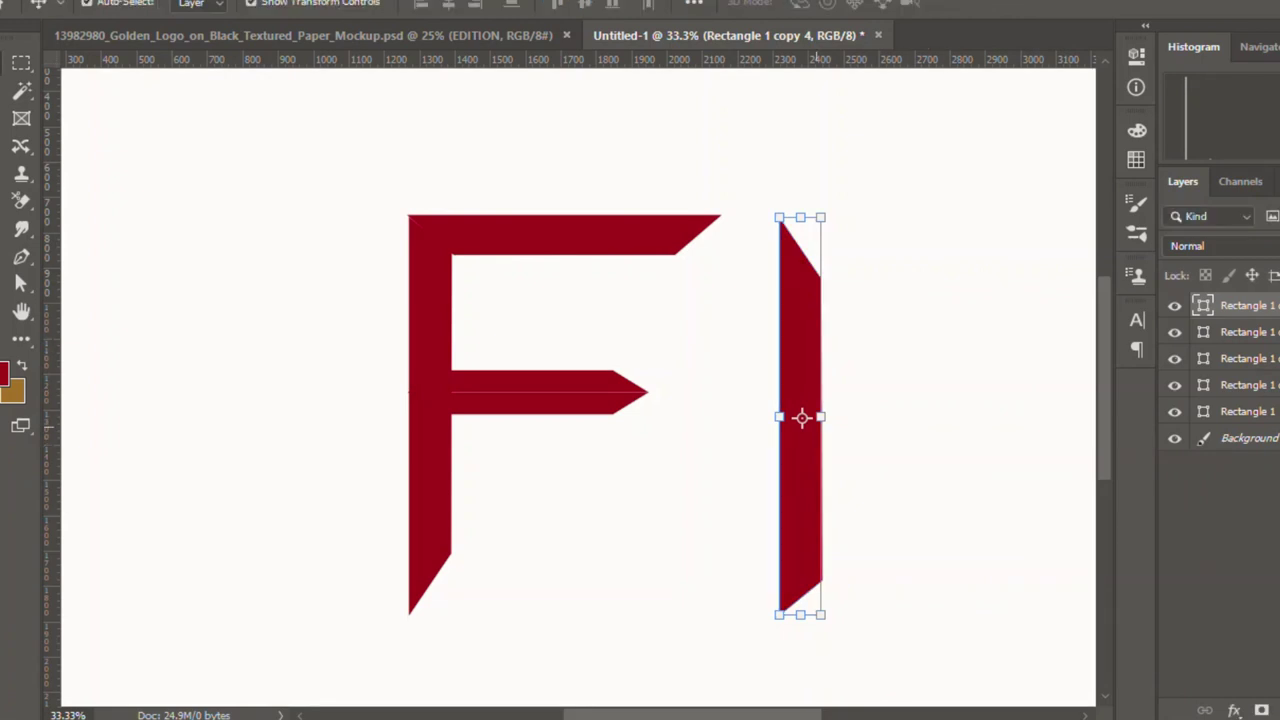
{"action": "right_click", "coordinate": [806, 371]}
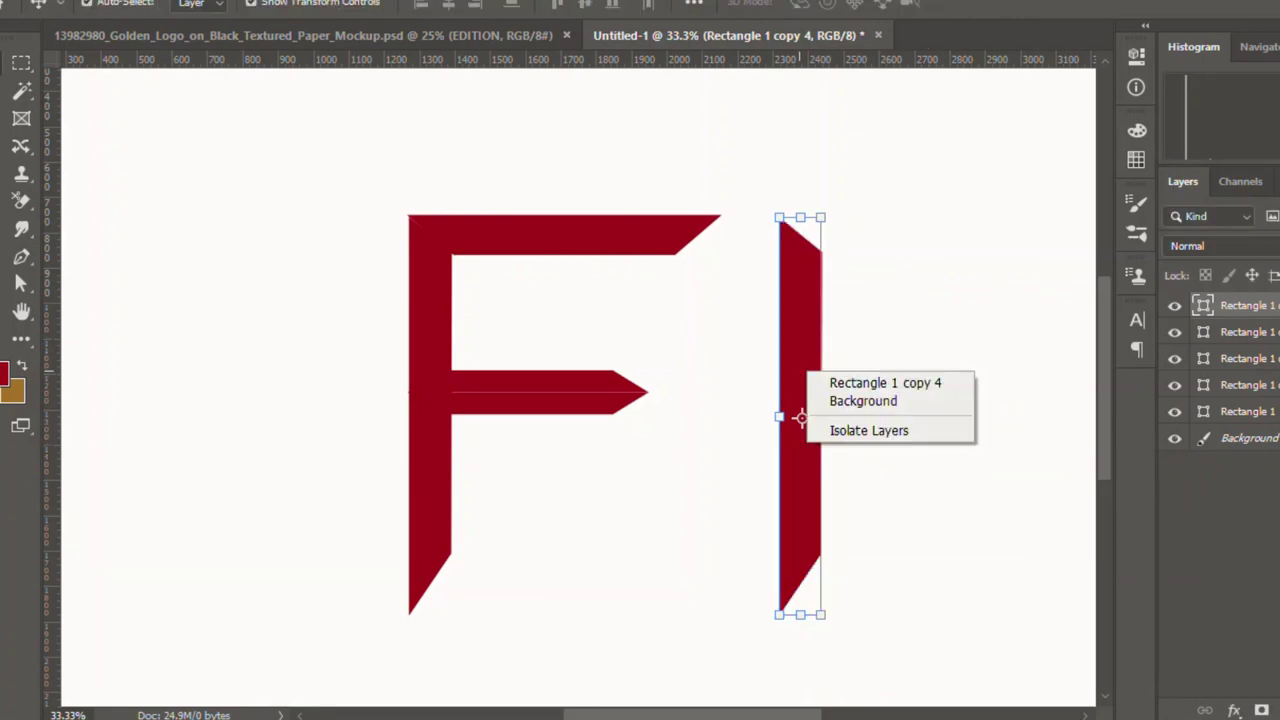
{"action": "key", "text": "Escape"}
{"action": "key", "text": "ctrl+t"}
{"action": "right_click", "coordinate": [803, 368]}
{"action": "left_click", "coordinate": [857, 631]}
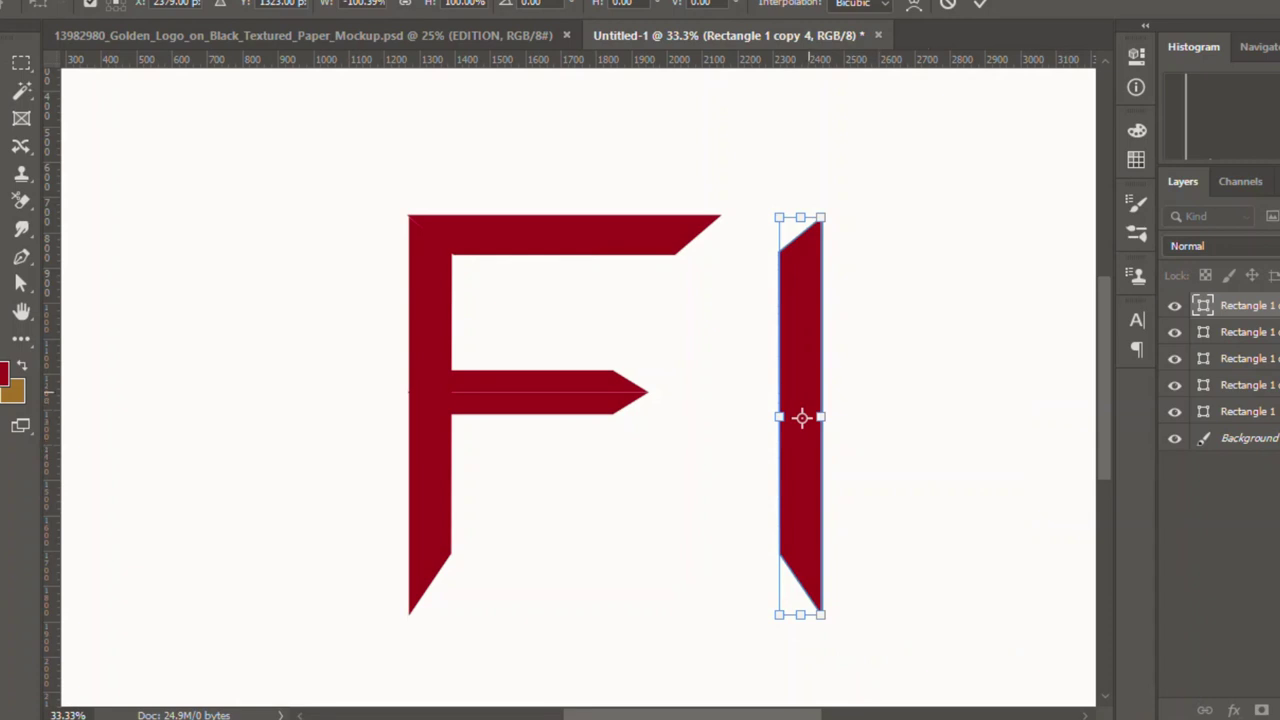
{"action": "key", "text": "ctrl+z"}
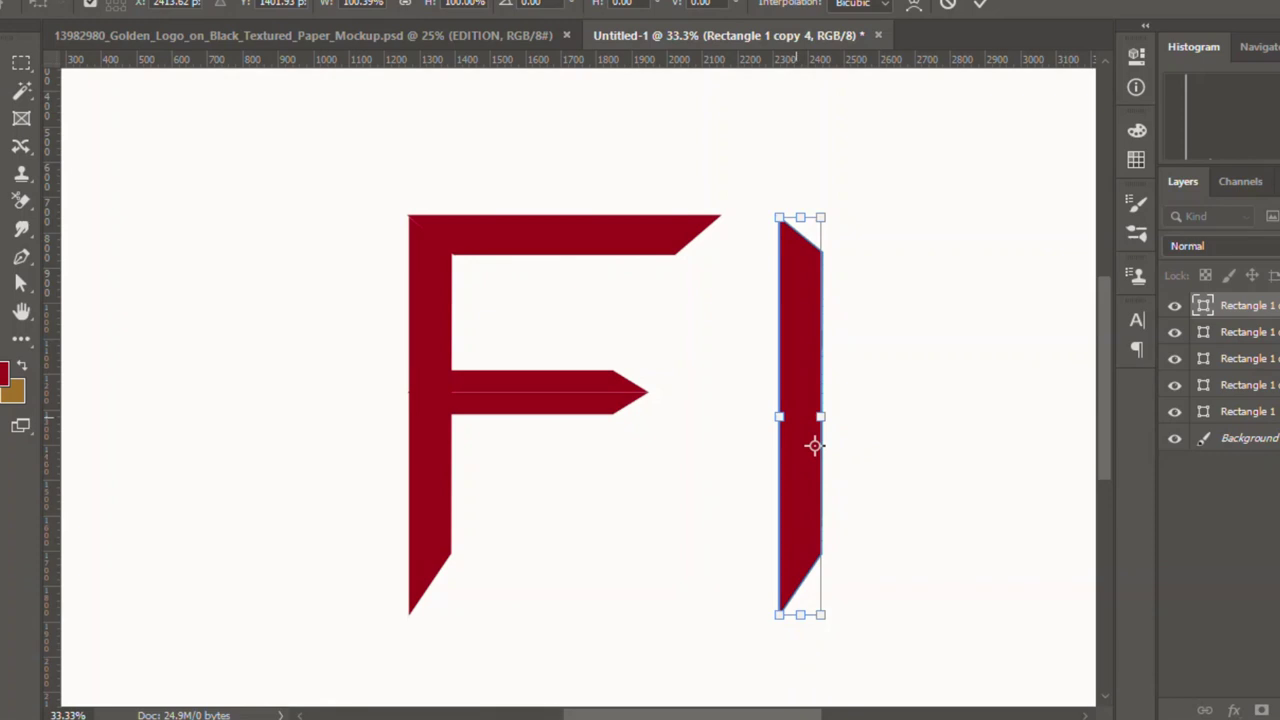
{"action": "key", "text": "Return"}
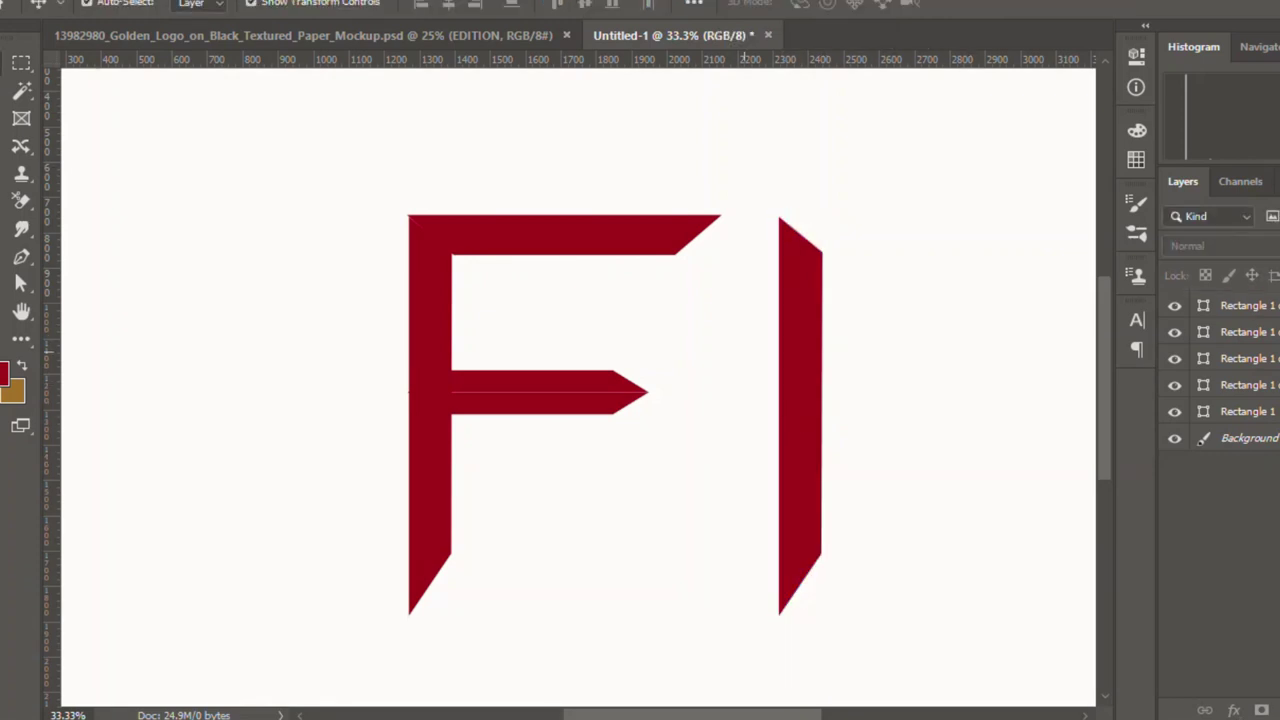
Step: Duplicate the flipped bar to its right, flip that copy both ways, and move the pair beside the F
{"action": "left_click_drag", "start_coordinate": [777, 417], "coordinate": [818, 417]}
{"action": "key", "text": "ctrl+t"}
{"action": "right_click", "coordinate": [845, 417]}
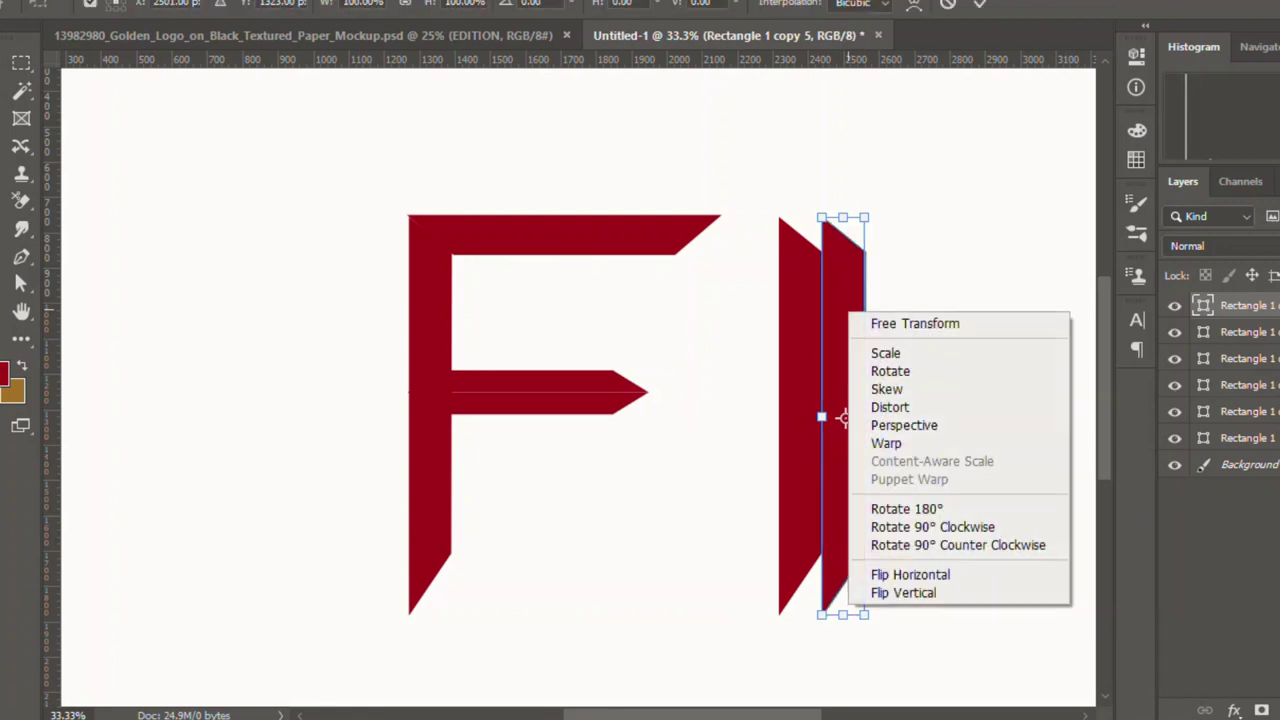
{"action": "left_click", "coordinate": [915, 592]}
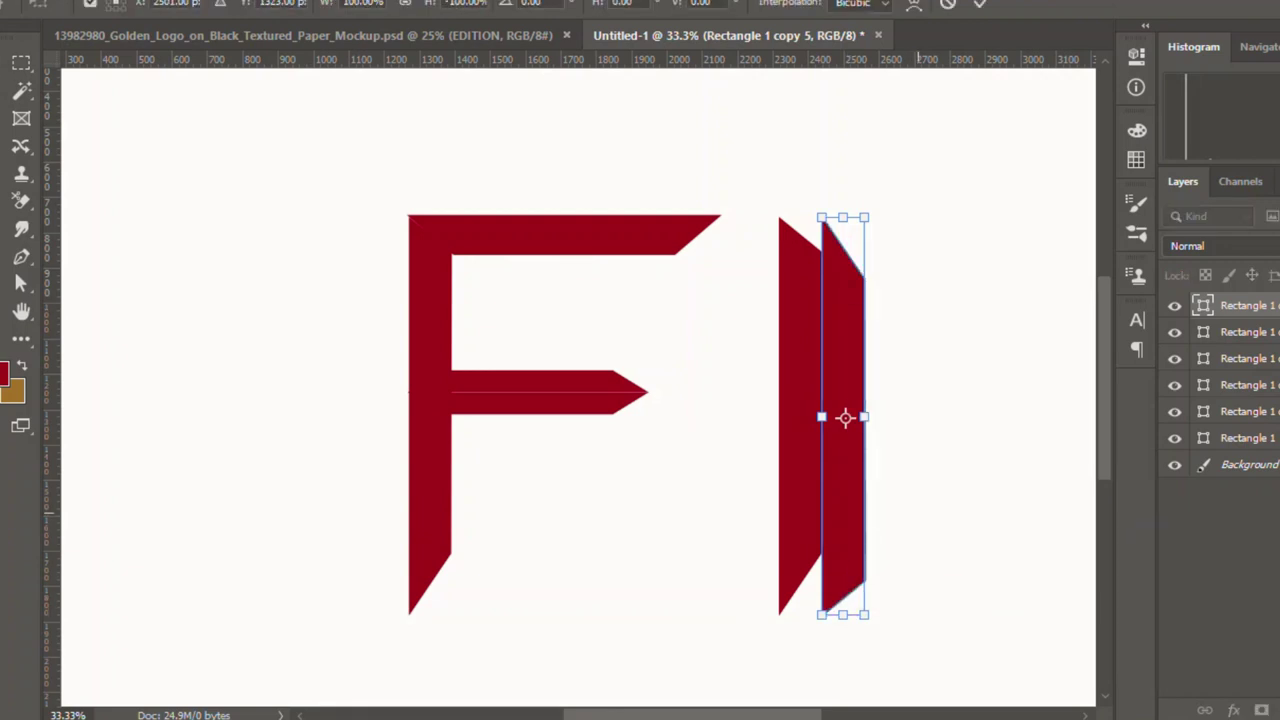
{"action": "right_click", "coordinate": [853, 397]}
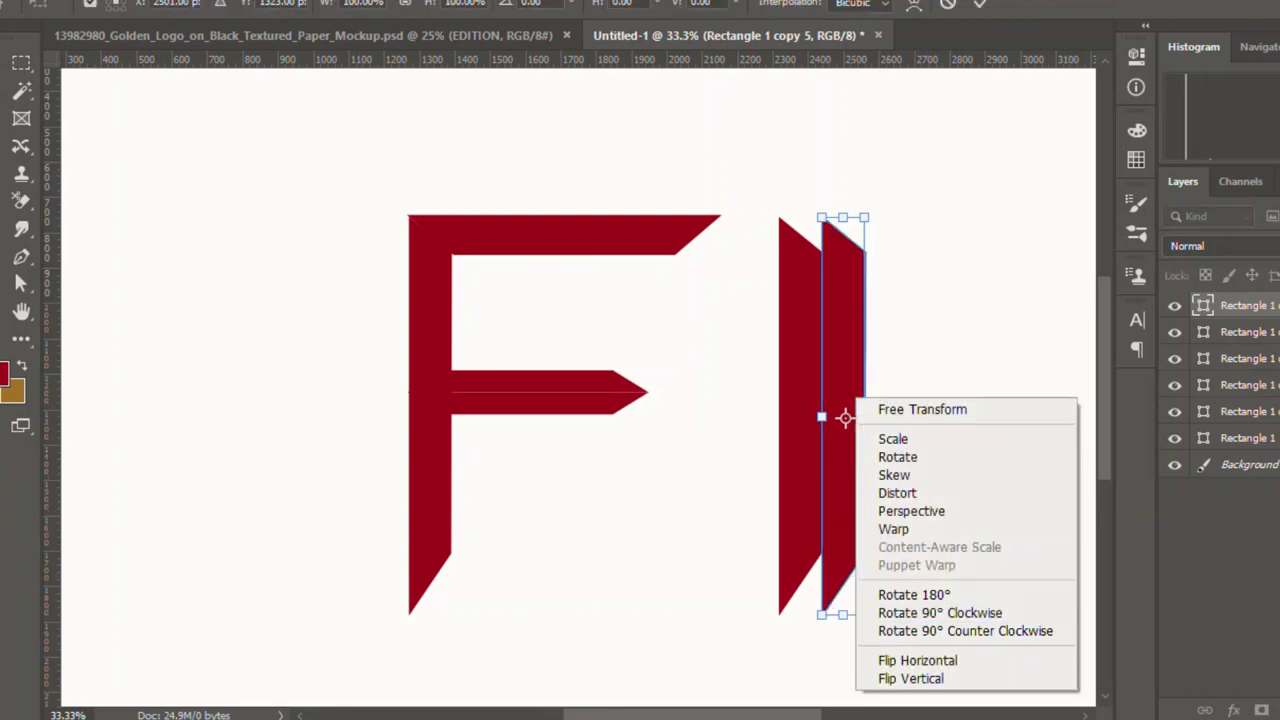
{"action": "left_click", "coordinate": [900, 658]}
{"action": "key", "text": "Return"}
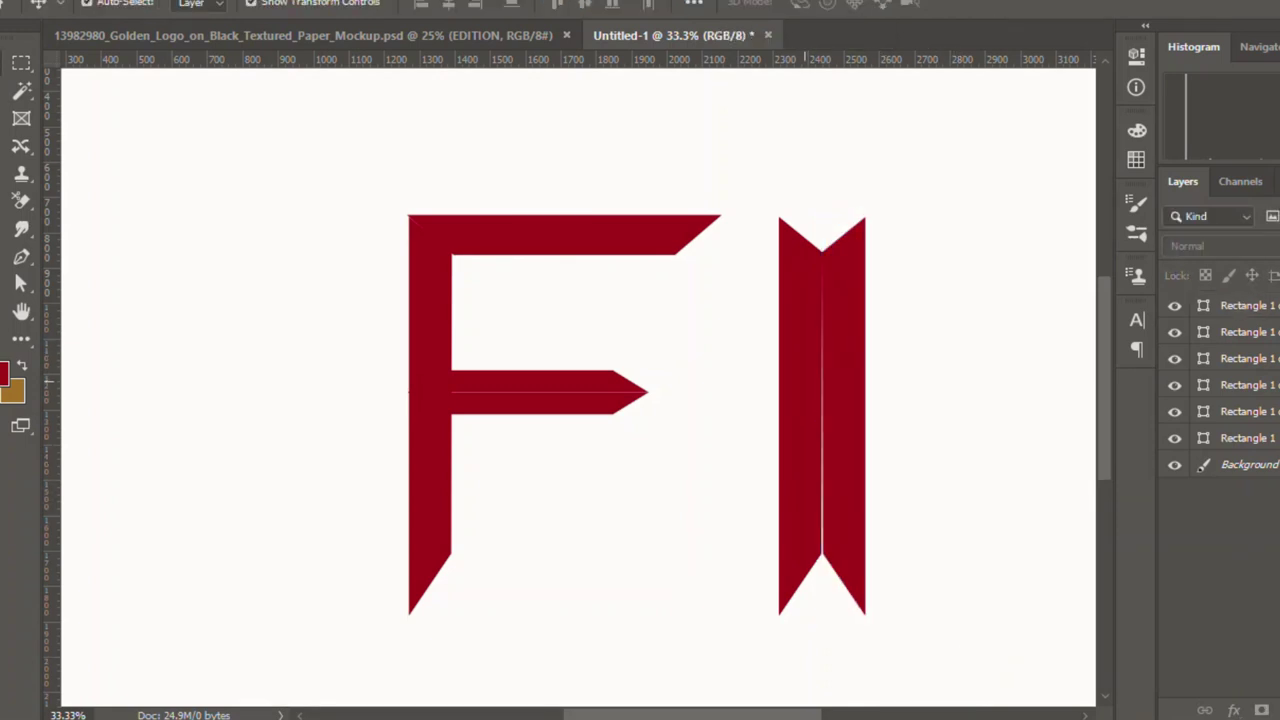
{"action": "left_click_drag", "start_coordinate": [819, 340], "coordinate": [776, 338]}
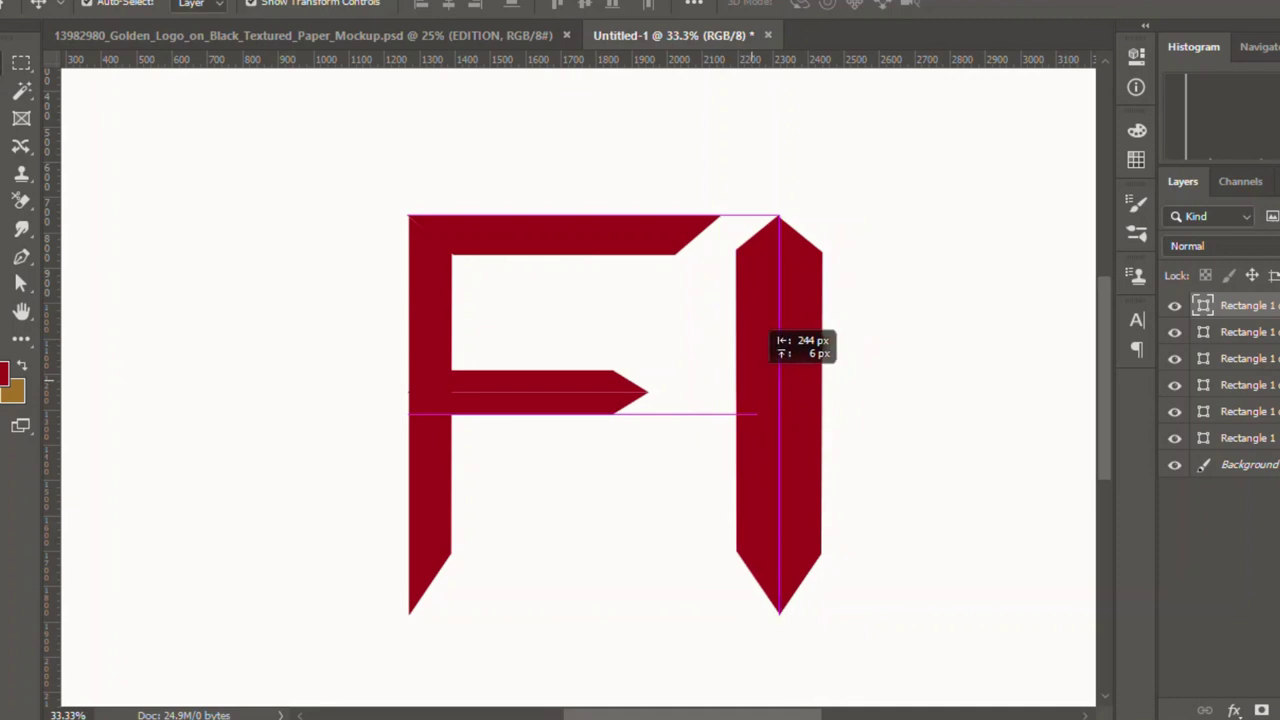
{"action": "key", "text": "ctrl+t"}
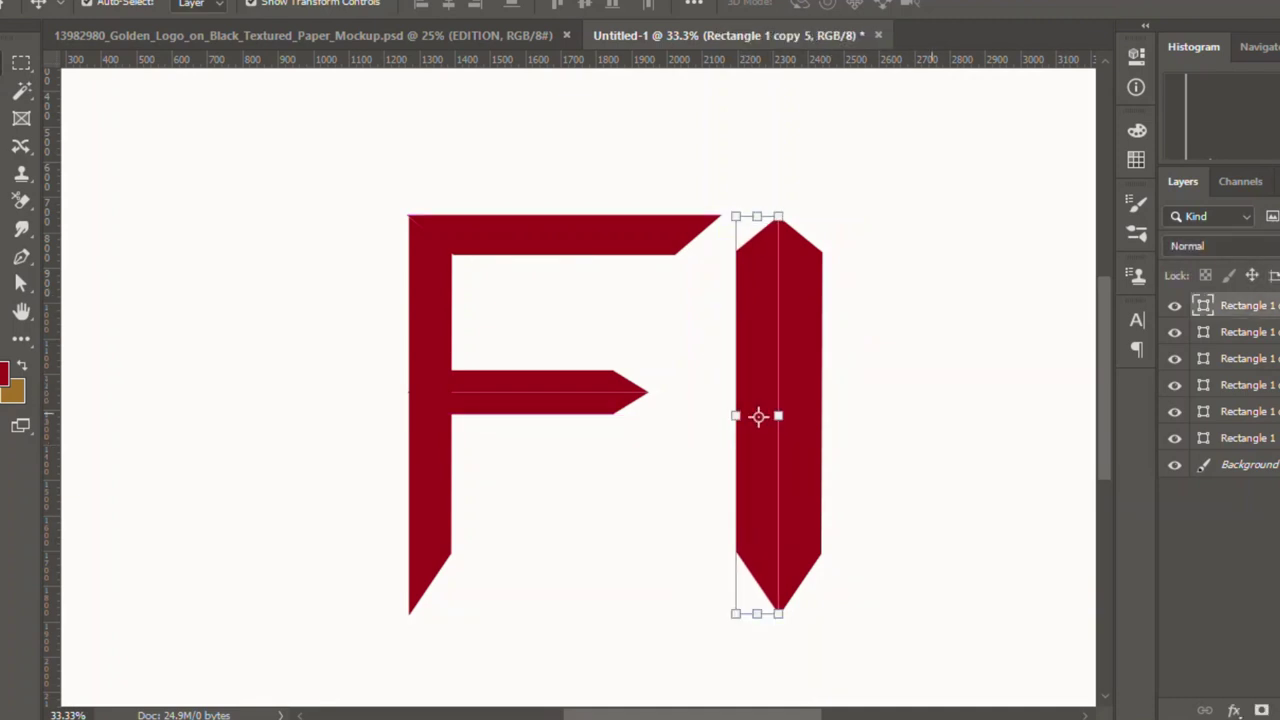
{"action": "key", "text": "Return"}
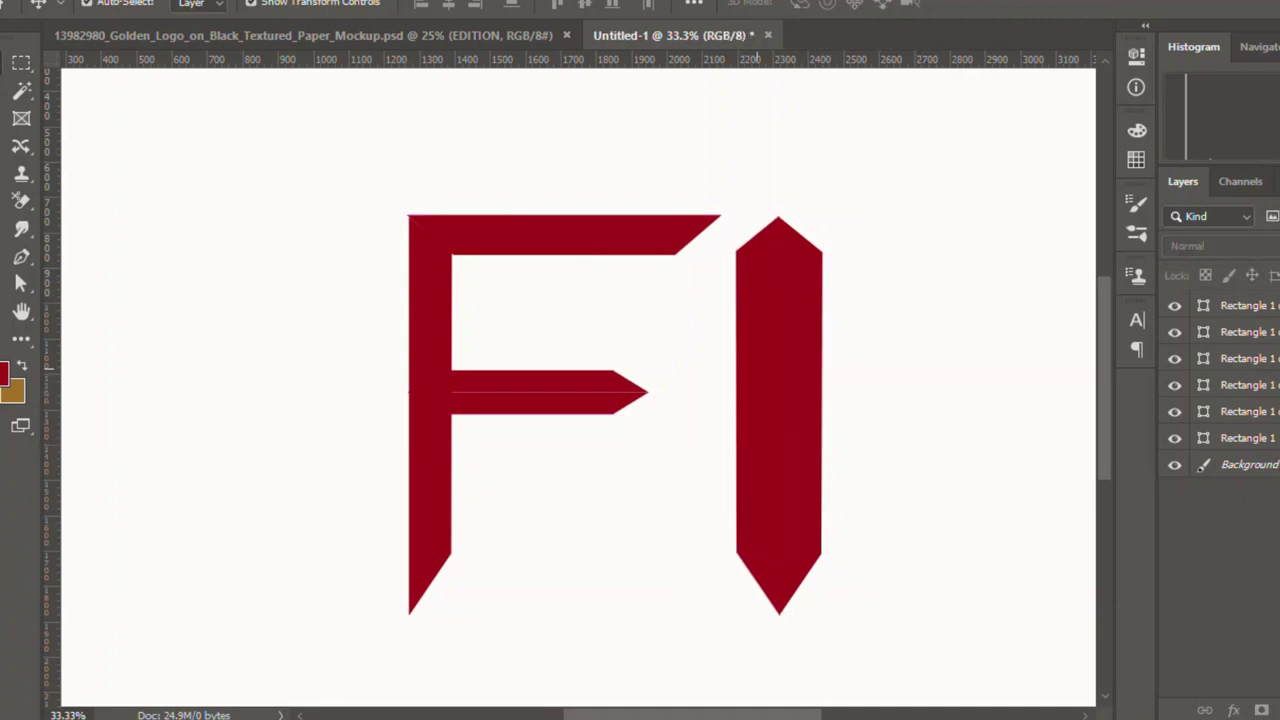
Step: Position the pointed I column just to the right of the F's top bar
{"action": "left_click", "coordinate": [780, 414]}
{"action": "left_click_drag", "start_coordinate": [780, 414], "coordinate": [726, 414]}
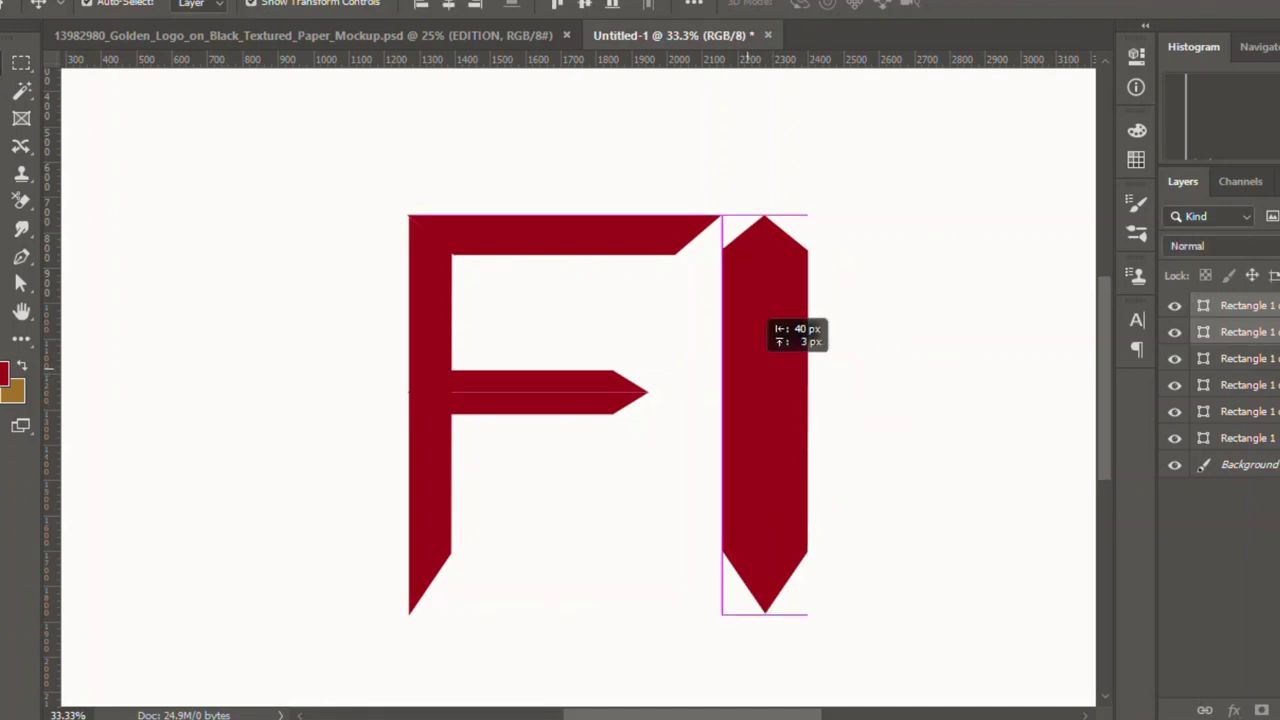
{"action": "left_click_drag", "start_coordinate": [720, 325], "coordinate": [720, 325]}
{"action": "left_click", "coordinate": [888, 397]}
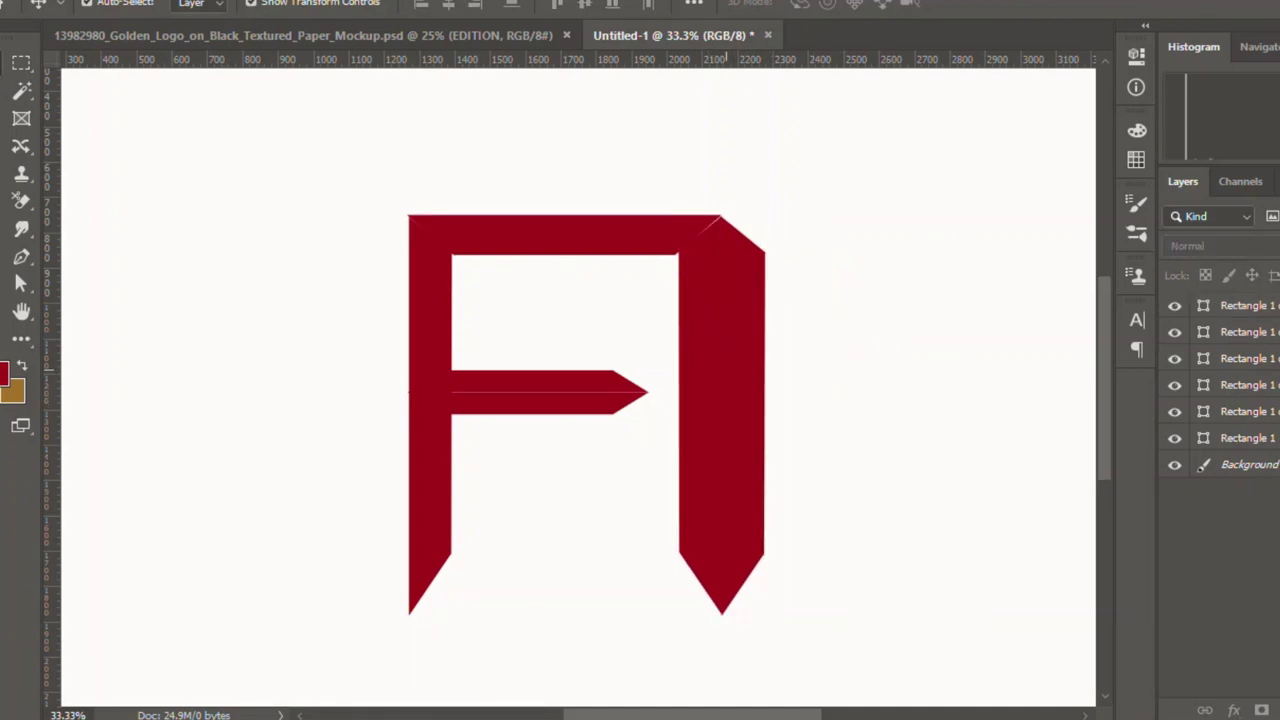
{"action": "left_click", "coordinate": [740, 400]}
{"action": "left_click", "coordinate": [845, 400]}
{"action": "left_click_drag", "start_coordinate": [695, 383], "coordinate": [716, 383]}
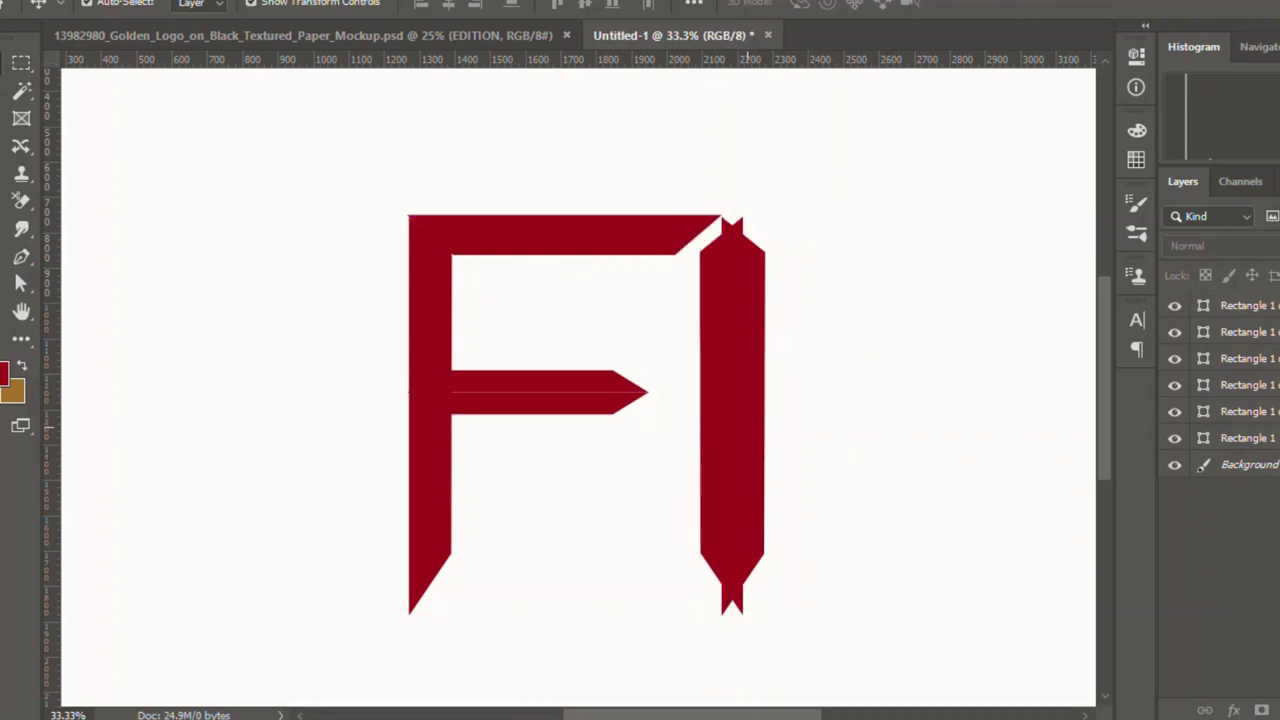
{"action": "left_click_drag", "start_coordinate": [740, 300], "coordinate": [811, 300]}
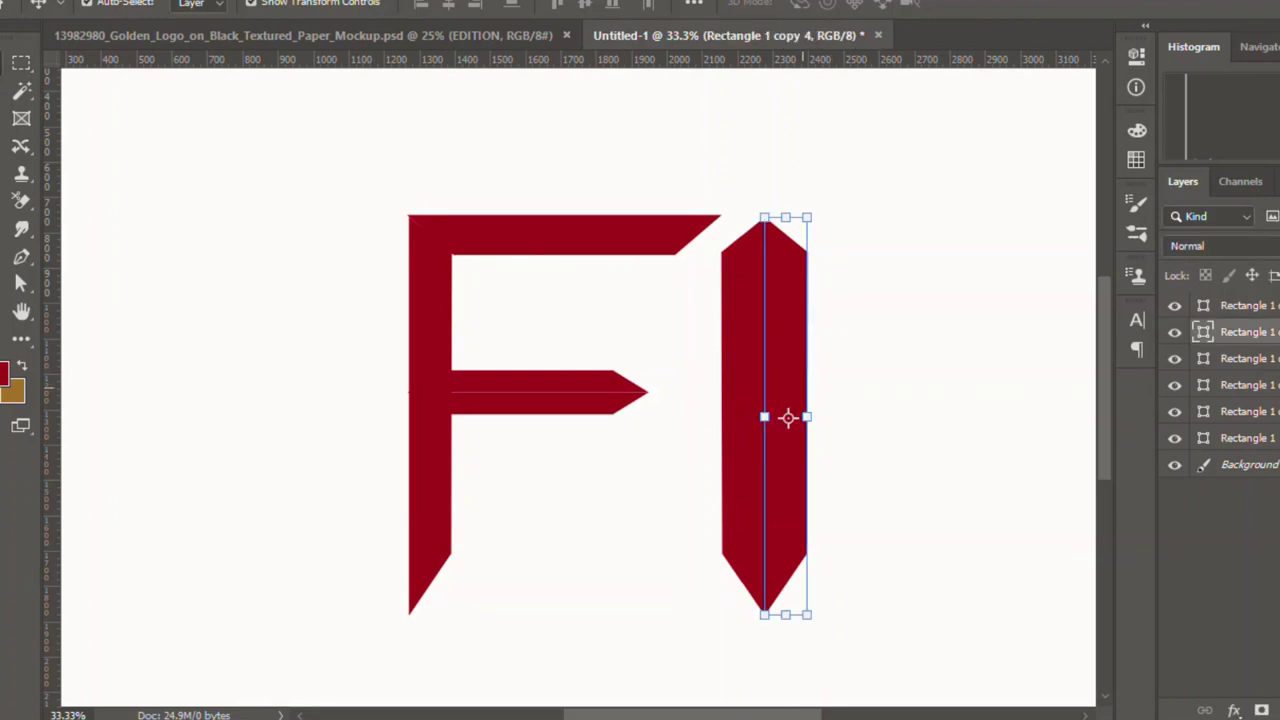
Step: Narrow the I column to about 172 px wide, a slim bar pointed at both ends
{"action": "key", "text": "ctrl+t"}
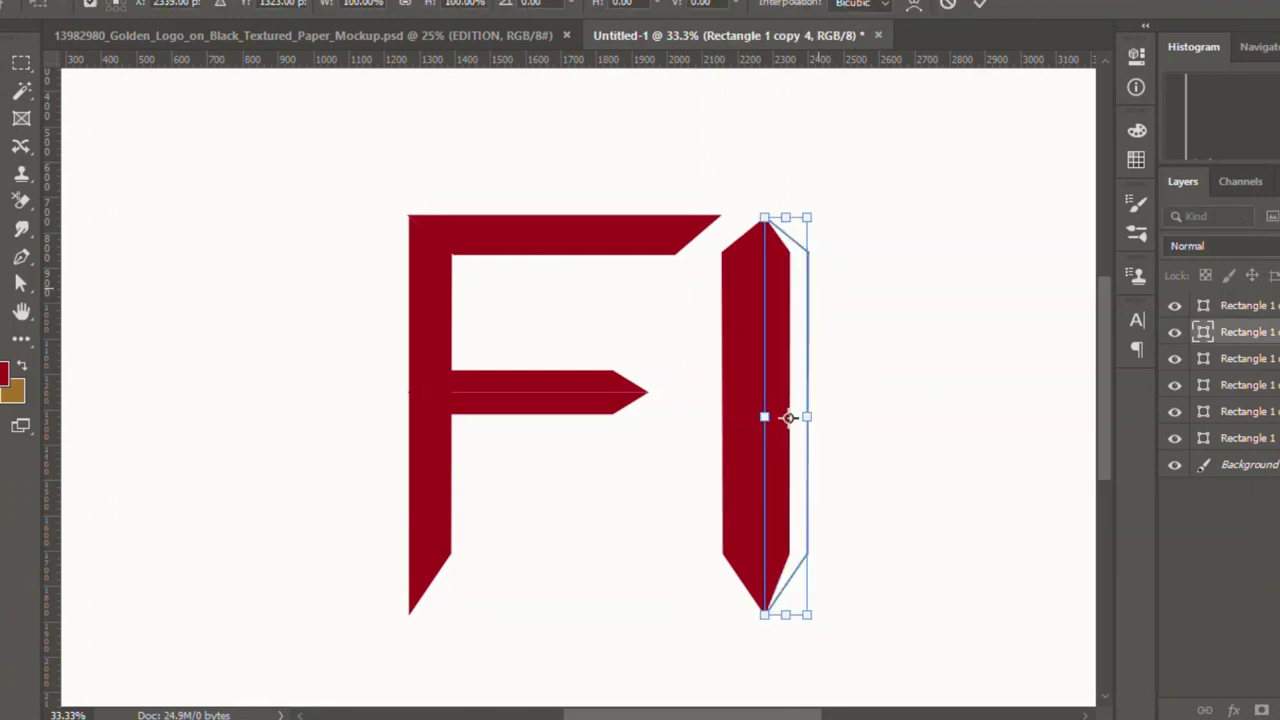
{"action": "key", "text": "Return"}
{"action": "mouse_move", "coordinate": [671, 363]}
{"action": "left_mouse_down"}
{"action": "mouse_move", "coordinate": [823, 403]}
{"action": "mouse_move", "coordinate": [780, 417]}
{"action": "left_mouse_up"}
{"action": "key", "text": "Return"}
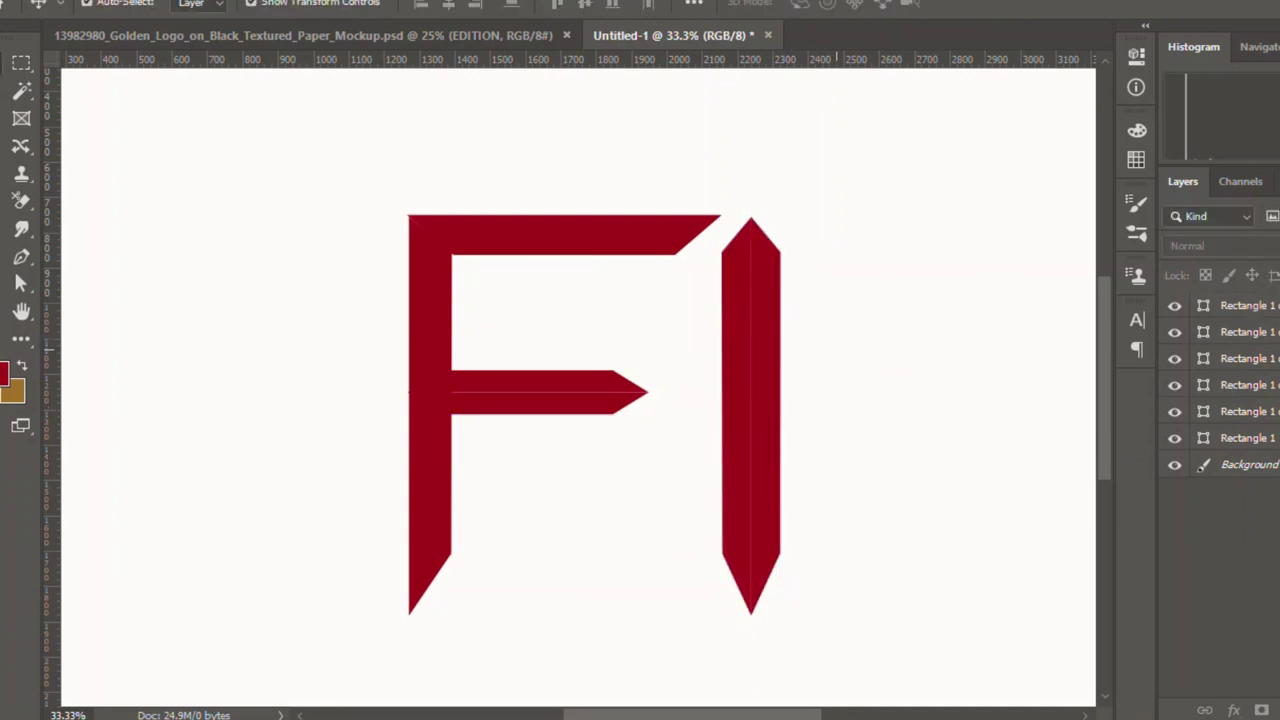
{"action": "left_click", "coordinate": [752, 418]}
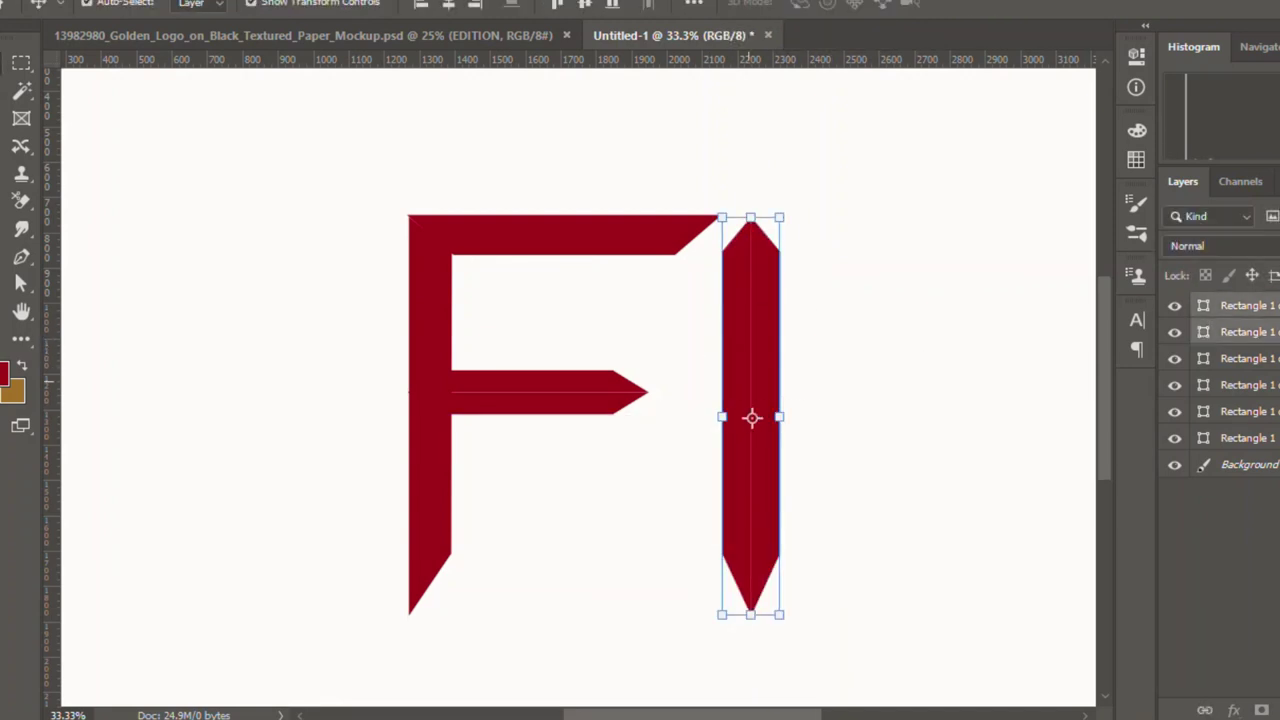
Step: Duplicate the I column to the right and copy the F's middle bar across as a crossbar
{"action": "left_click_drag", "start_coordinate": [752, 418], "coordinate": [927, 418]}
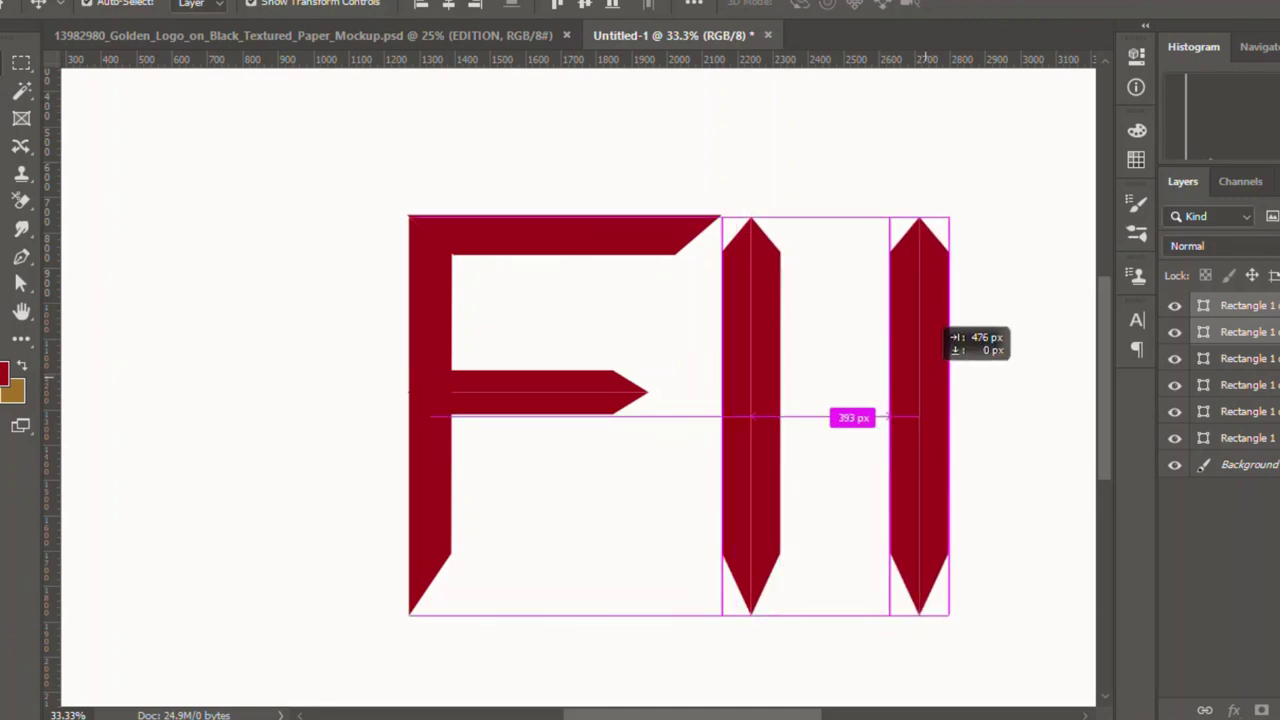
{"action": "key", "text": "Escape"}
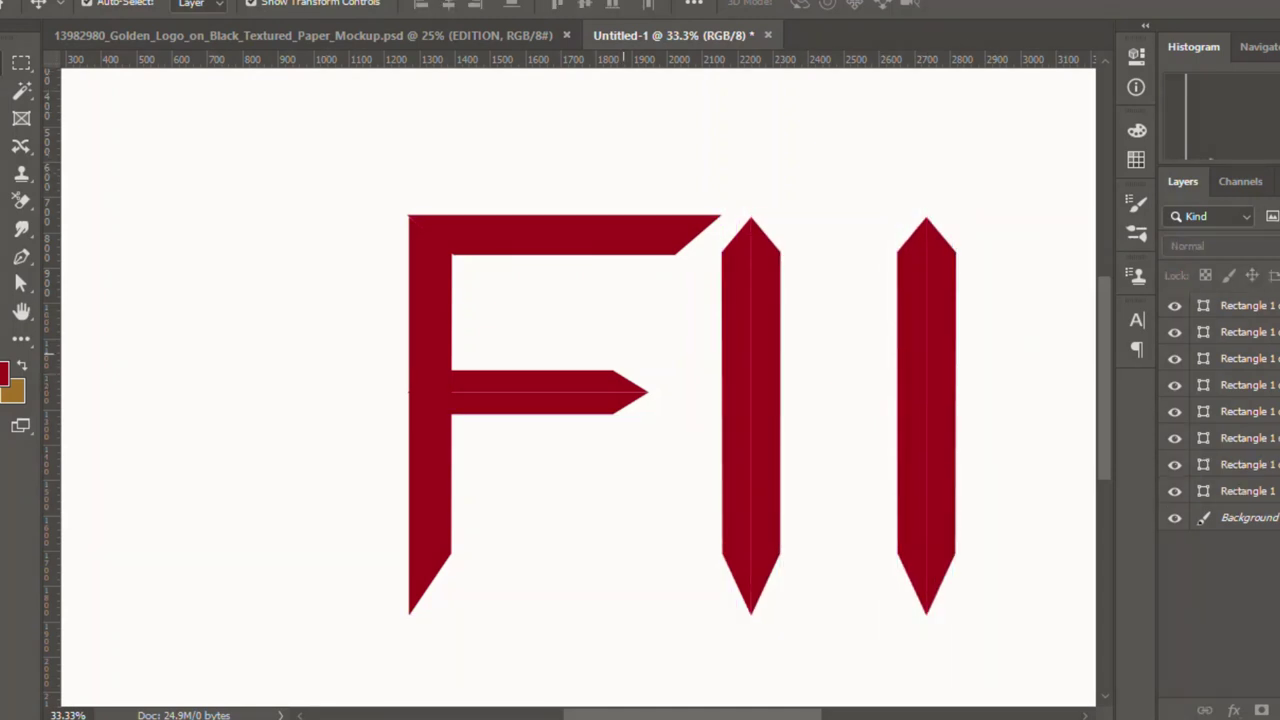
{"action": "left_click", "coordinate": [529, 396]}
{"action": "left_click_drag", "start_coordinate": [529, 393], "coordinate": [842, 393]}
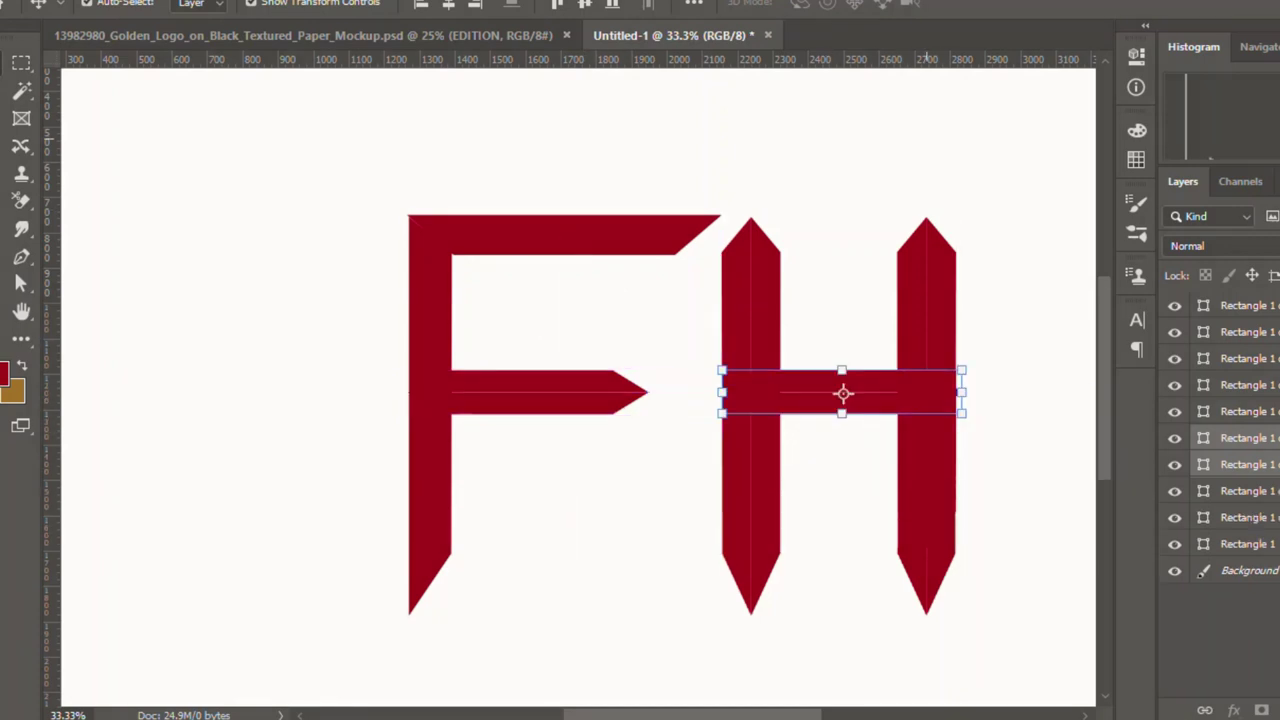
{"action": "key", "text": "Escape"}
Step: Send the crossbar behind the columns and resize it to 669 px wide
{"action": "left_click", "coordinate": [840, 385]}
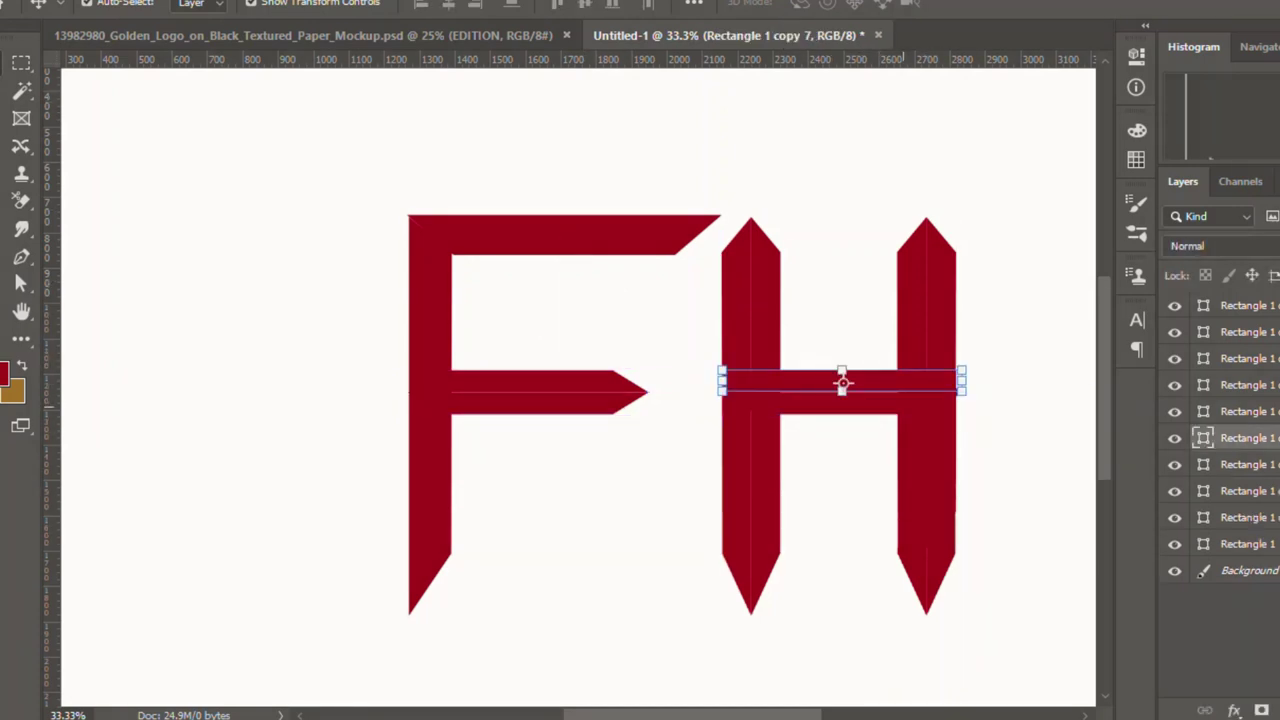
{"action": "left_click", "coordinate": [851, 329]}
{"action": "left_click", "coordinate": [843, 393]}
{"action": "key", "text": "ctrl+["}
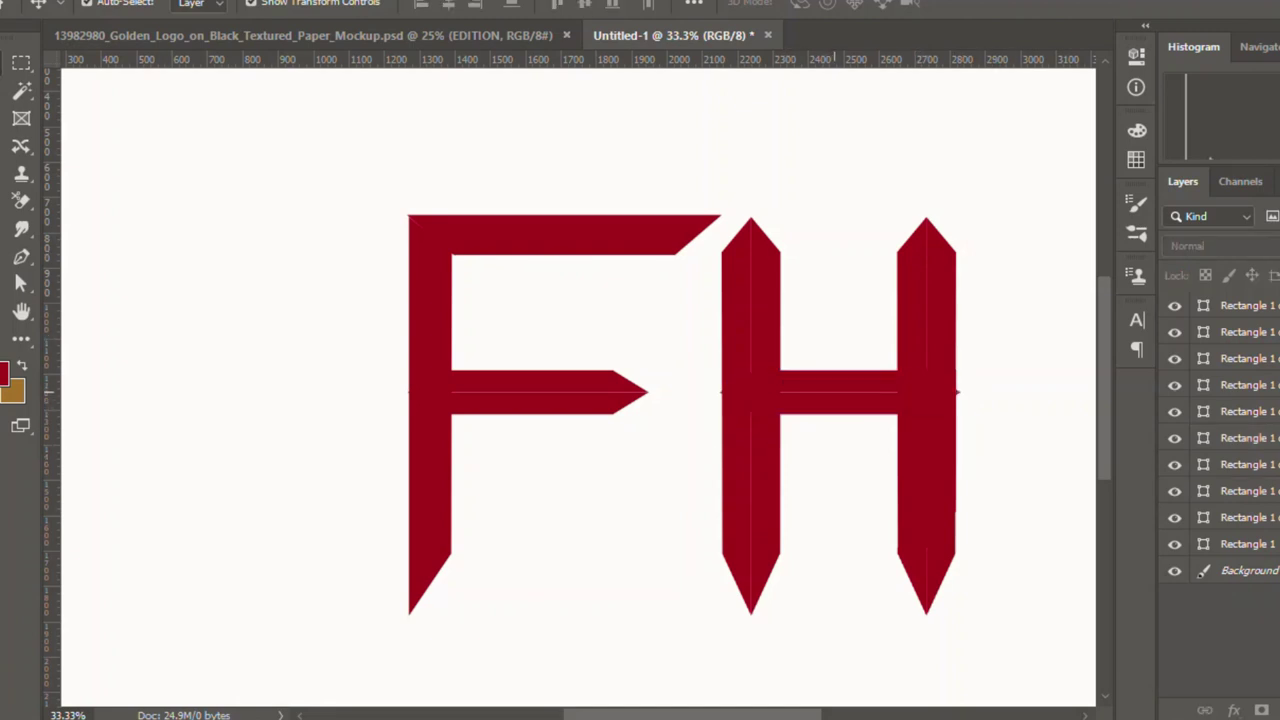
{"action": "left_click", "coordinate": [837, 385]}
{"action": "key", "text": "ctrl+t"}
{"action": "left_click_drag", "start_coordinate": [958, 392], "coordinate": [940, 392]}
{"action": "key", "text": "Return"}
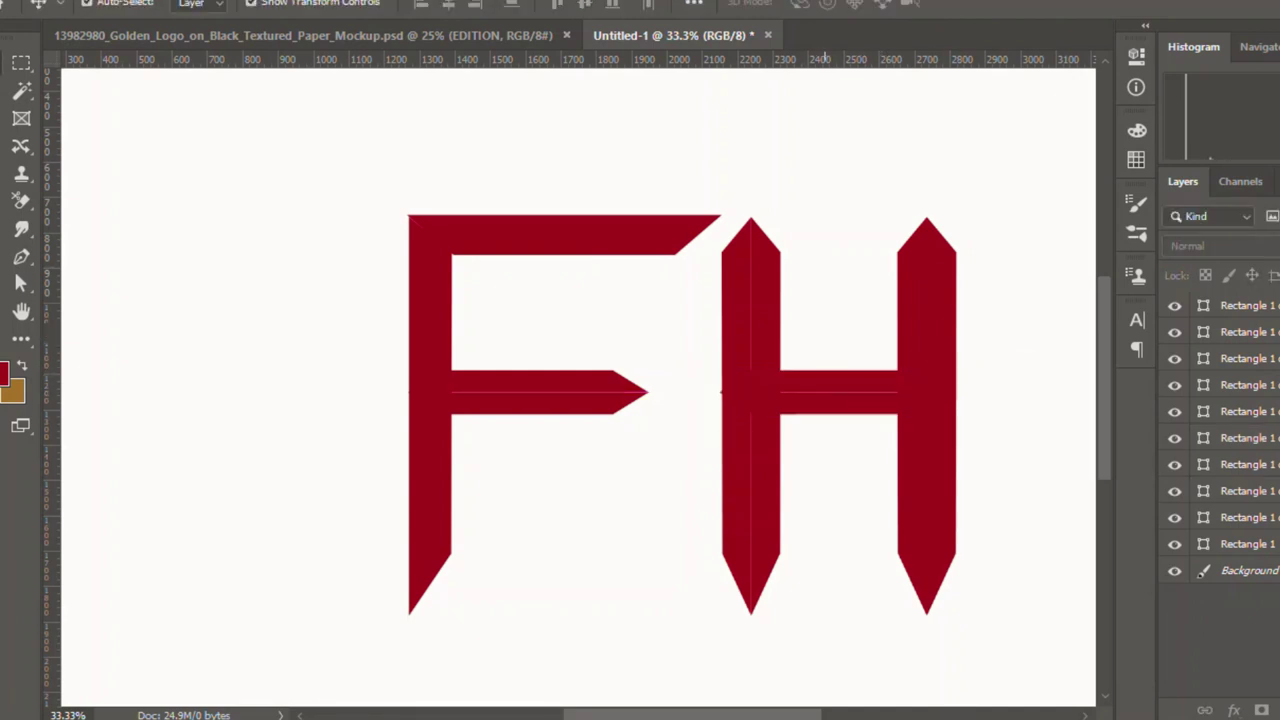
{"action": "left_click", "coordinate": [828, 385]}
Step: Close the seam in the H's right column
{"action": "left_click", "coordinate": [838, 238]}
{"action": "left_click_drag", "start_coordinate": [943, 417], "coordinate": [915, 417]}
{"action": "left_click", "coordinate": [910, 417]}
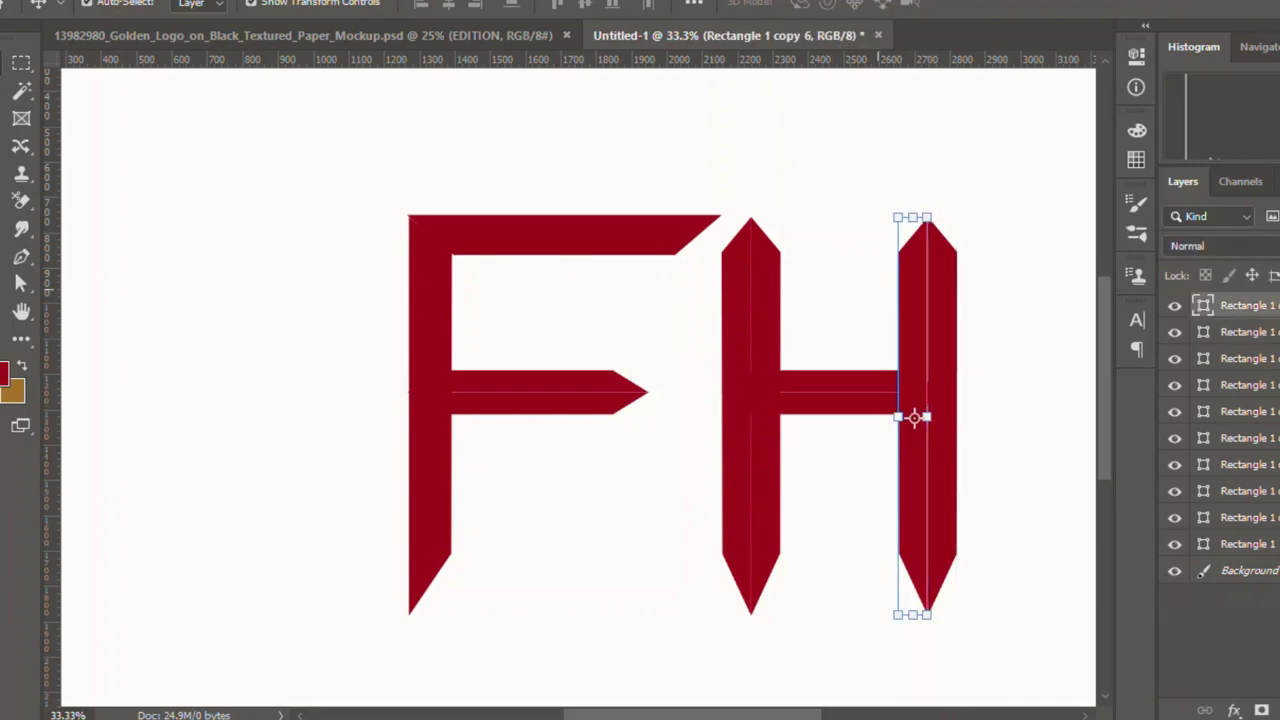
{"action": "left_click", "coordinate": [922, 150]}
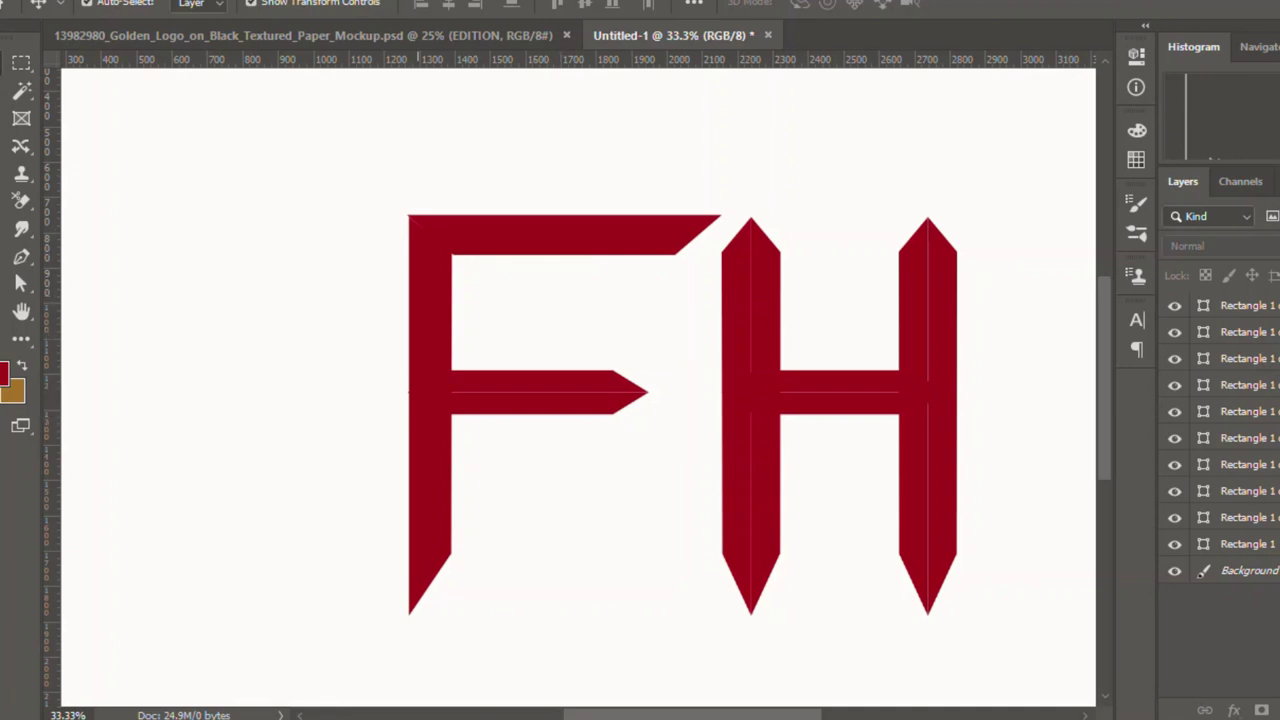
Step: Move the whole FH monogram left and up on the canvas
{"action": "left_click", "coordinate": [734, 417]}
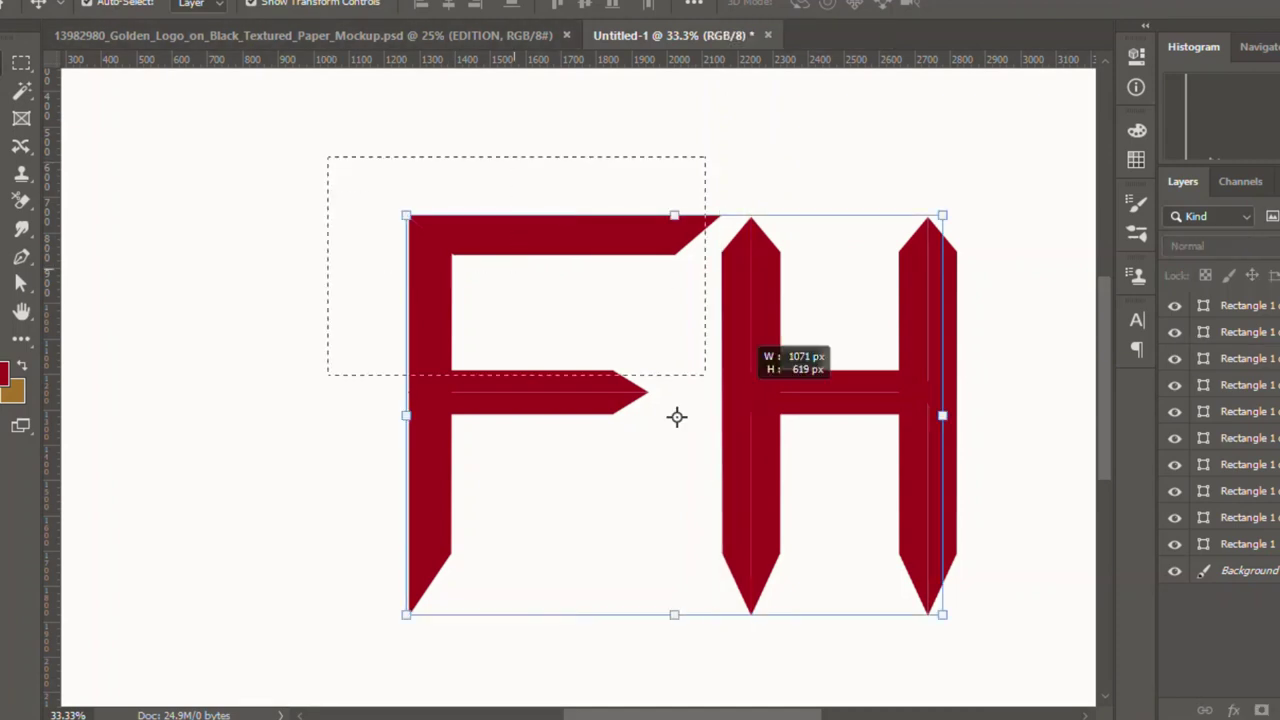
{"action": "left_click_drag", "start_coordinate": [677, 417], "coordinate": [586, 397]}
{"action": "left_click", "coordinate": [931, 640]}
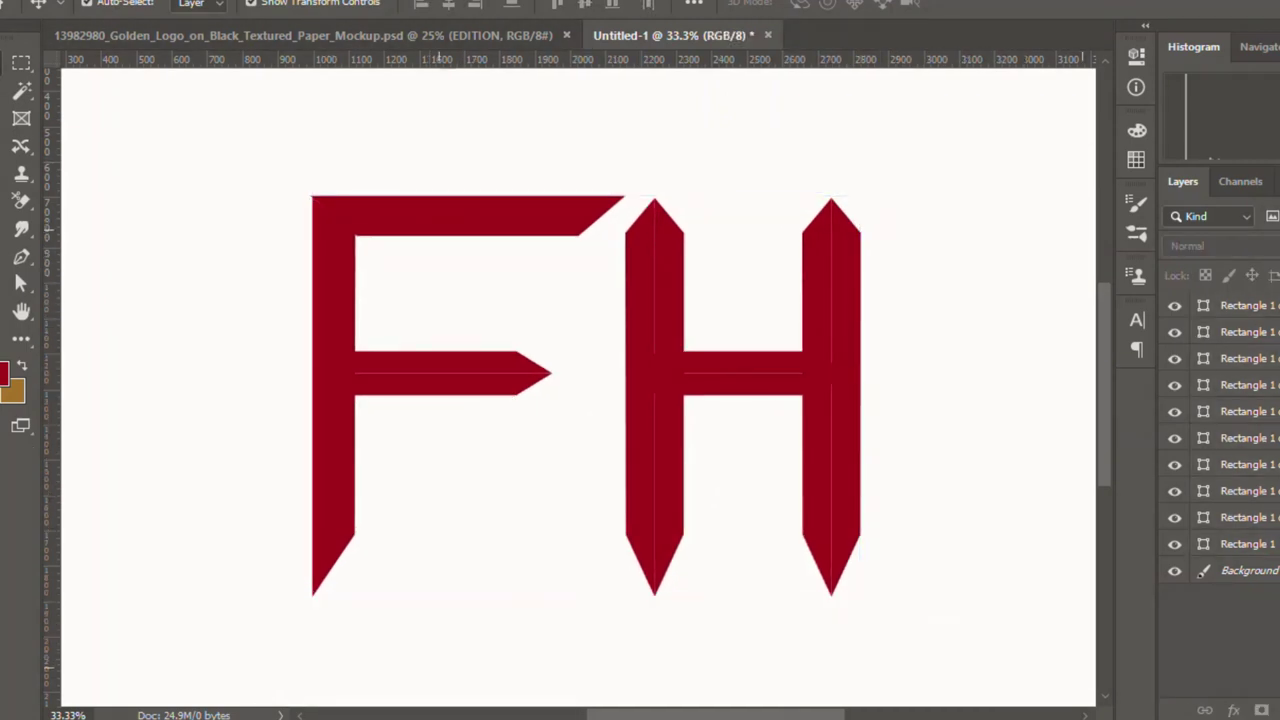
Step: Nudge the F's shapes slightly right so the F meets the H
{"action": "left_click_drag", "start_coordinate": [249, 157], "coordinate": [574, 526]}
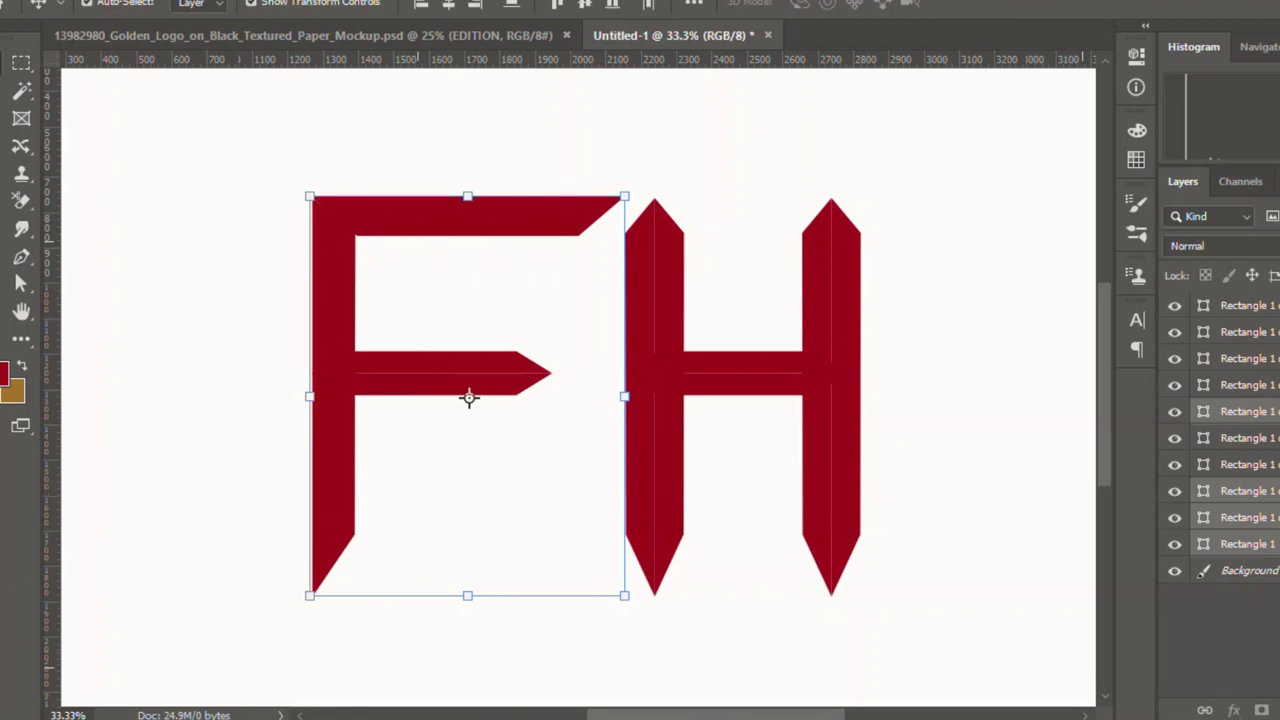
{"action": "left_click_drag", "start_coordinate": [432, 203], "coordinate": [455, 205]}
{"action": "left_click", "coordinate": [491, 400]}
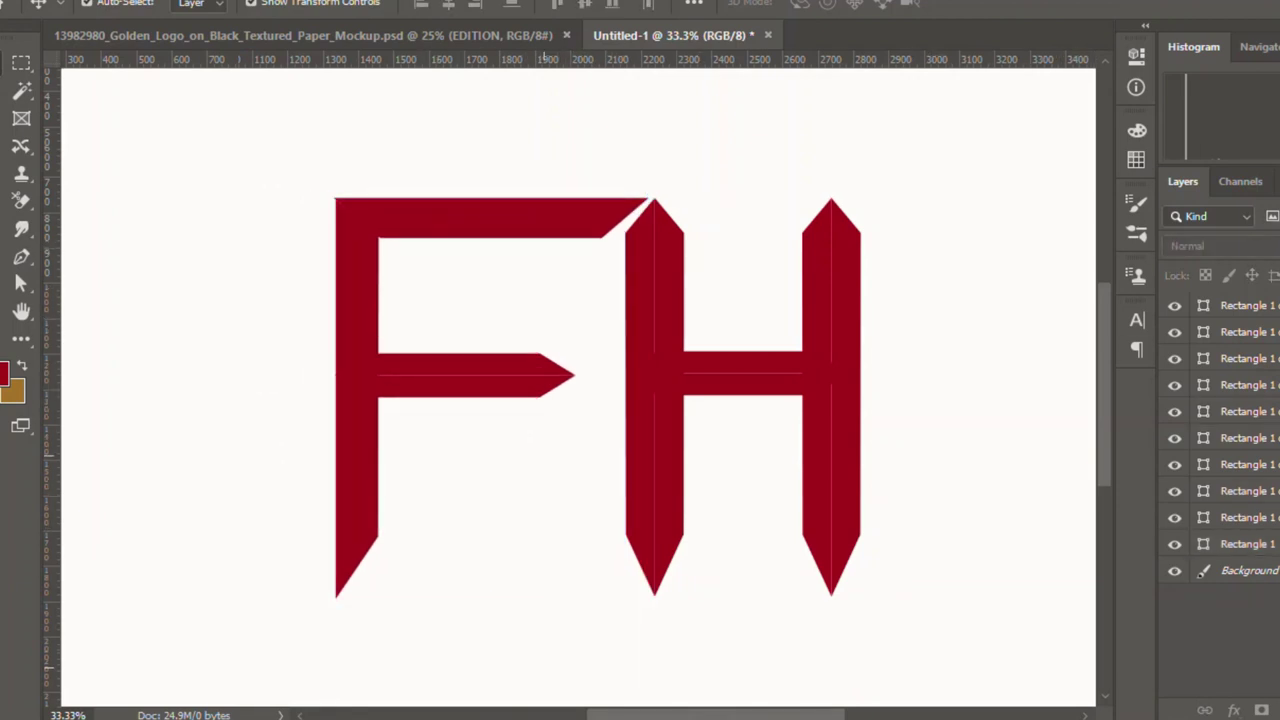
{"action": "key", "text": "ctrl+minus"}
{"action": "key", "text": "ctrl+minus"}
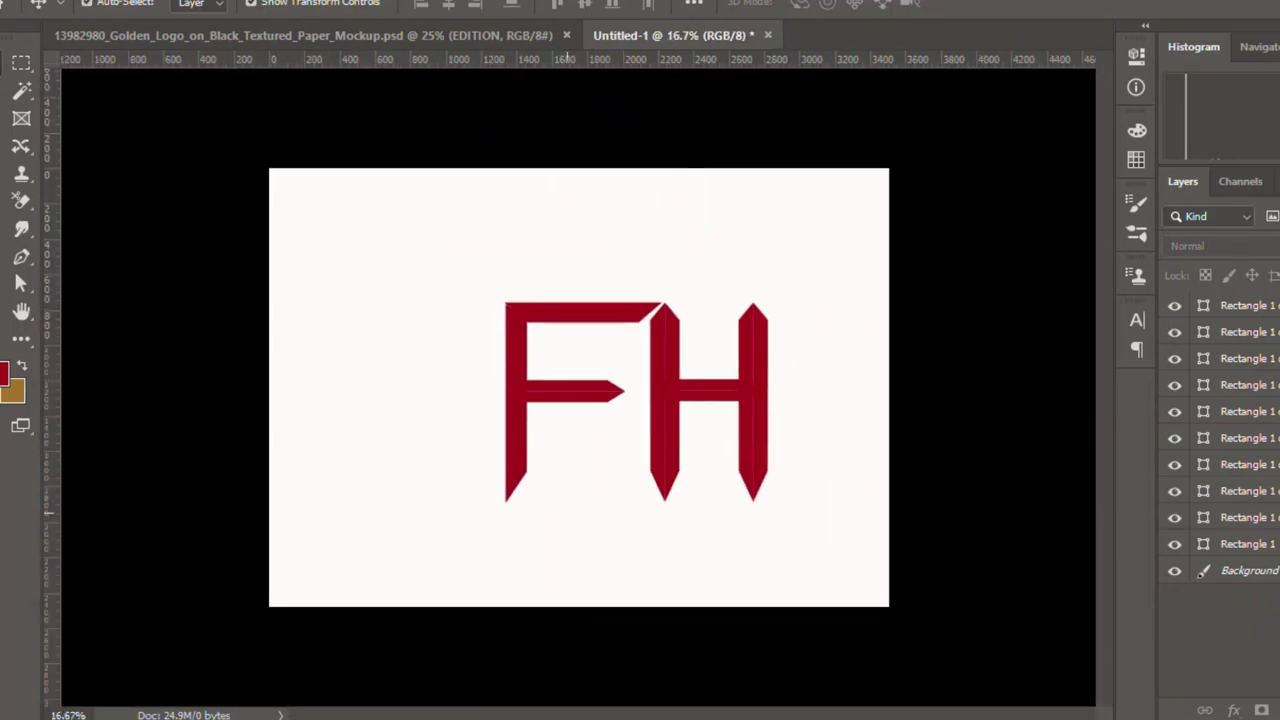
Step: Draw a thin red 1566 × 13 px underline and set it just beneath the FH letters
{"action": "key", "text": "u"}
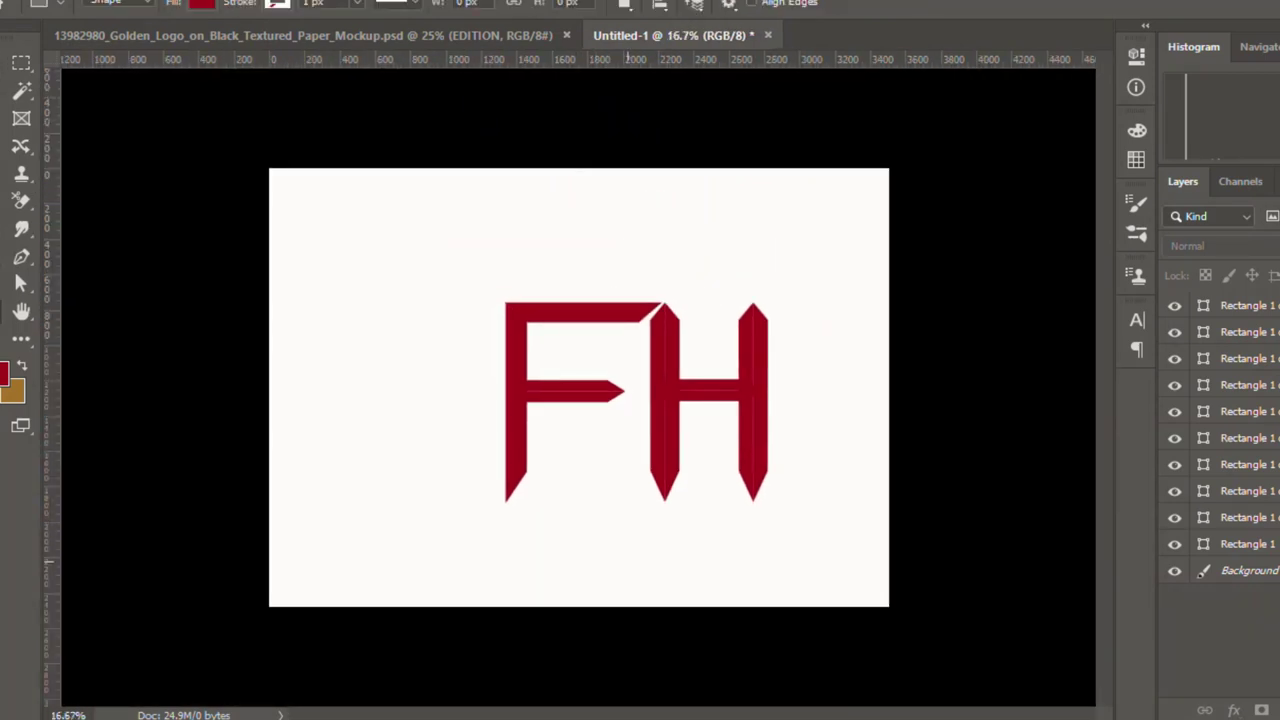
{"action": "left_click_drag", "start_coordinate": [501, 512], "coordinate": [784, 516]}
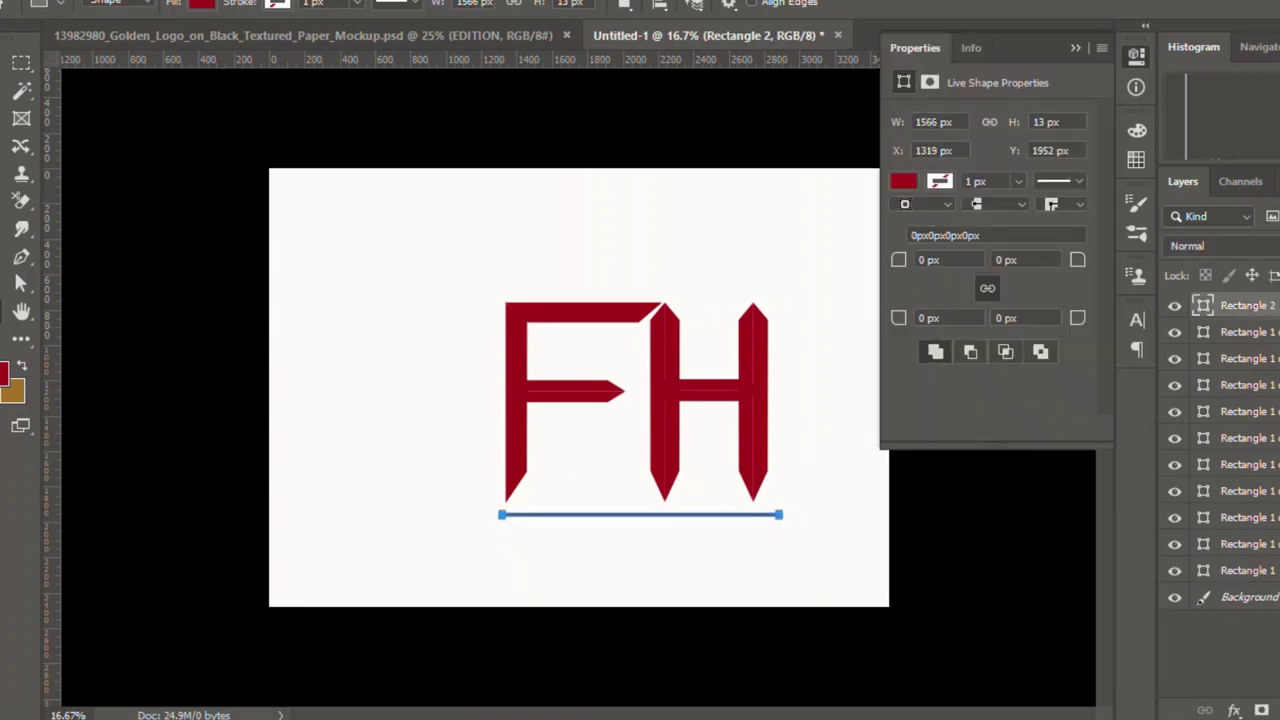
{"action": "key", "text": "v"}
{"action": "left_click", "coordinate": [645, 535]}
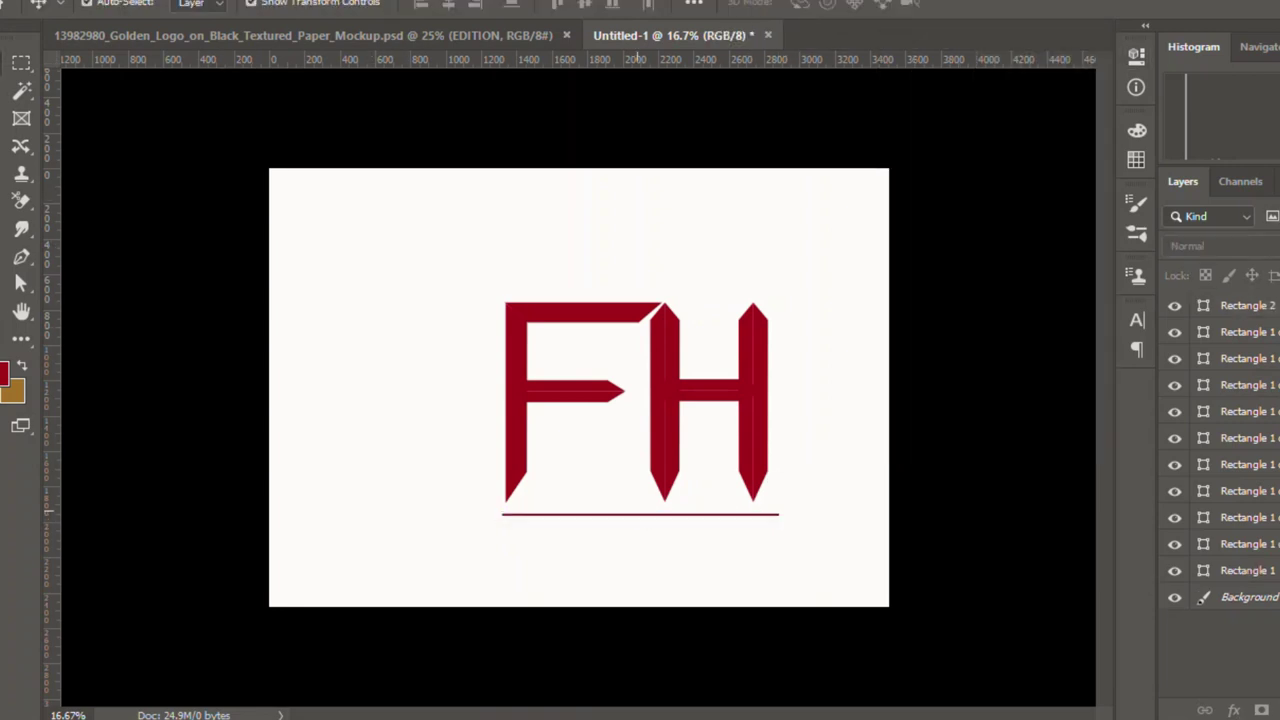
{"action": "left_click", "coordinate": [1247, 305]}
{"action": "left_click_drag", "start_coordinate": [645, 514], "coordinate": [645, 507]}
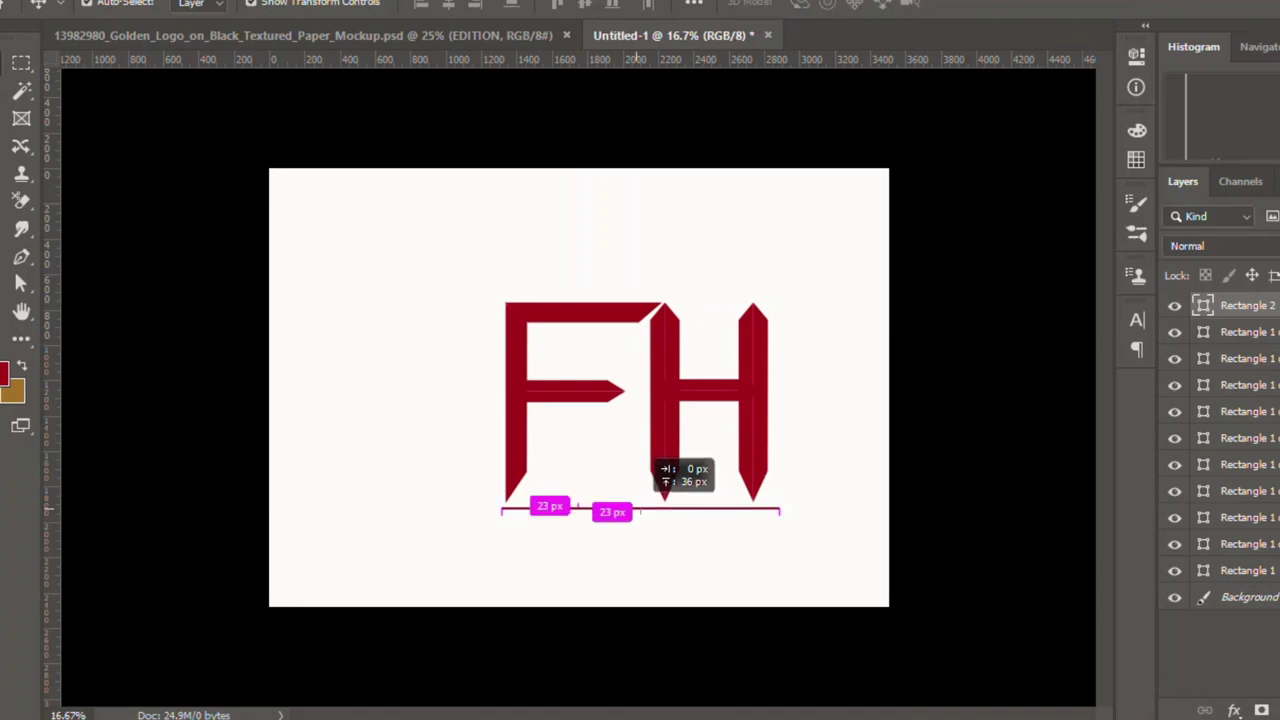
{"action": "key", "text": "ctrl+t"}
{"action": "left_click", "coordinate": [641, 540]}
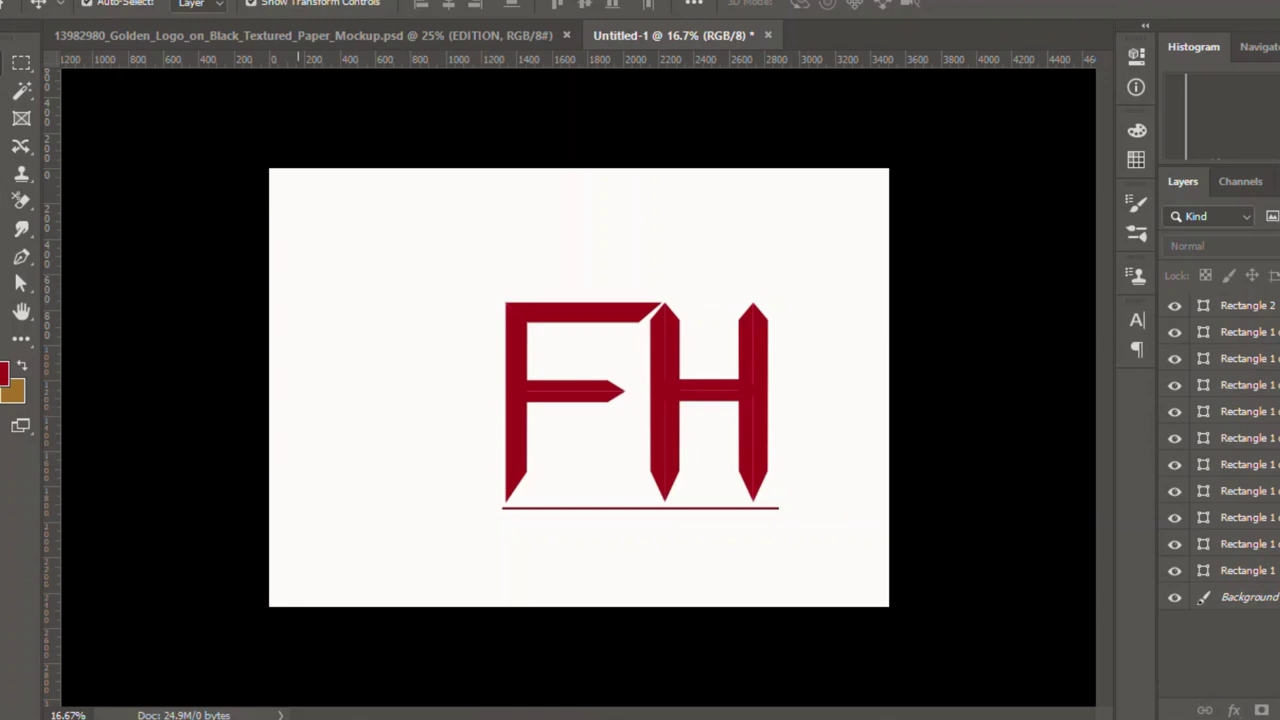
{"action": "key", "text": "u"}
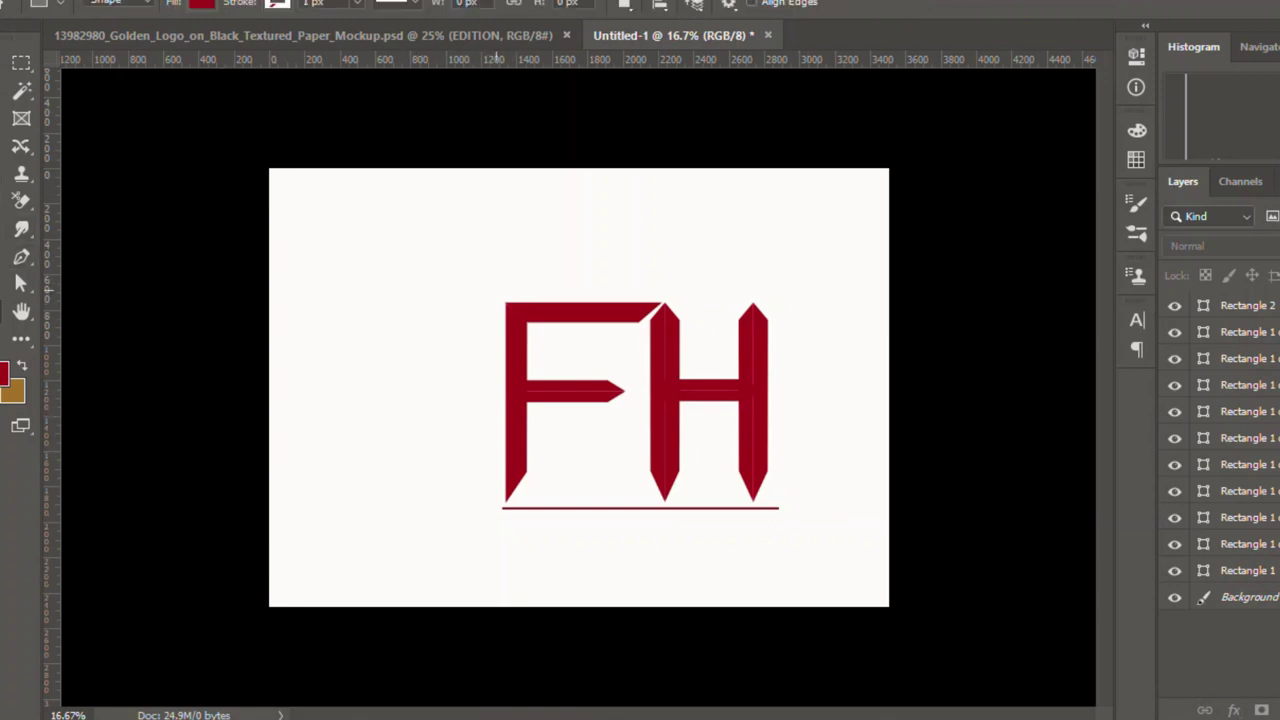
Step: Enlarge the lion image and place it over the letters
{"action": "key", "text": "v"}
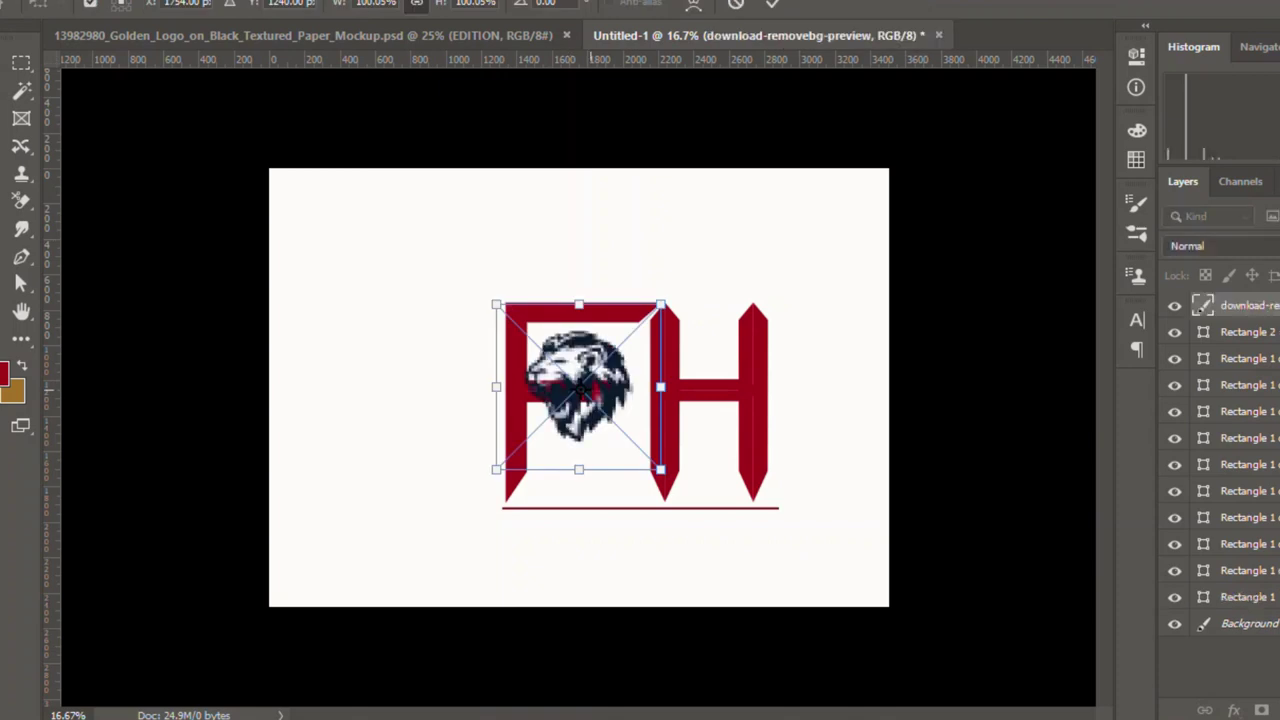
{"action": "left_click_drag", "start_coordinate": [661, 468], "coordinate": [853, 661]}
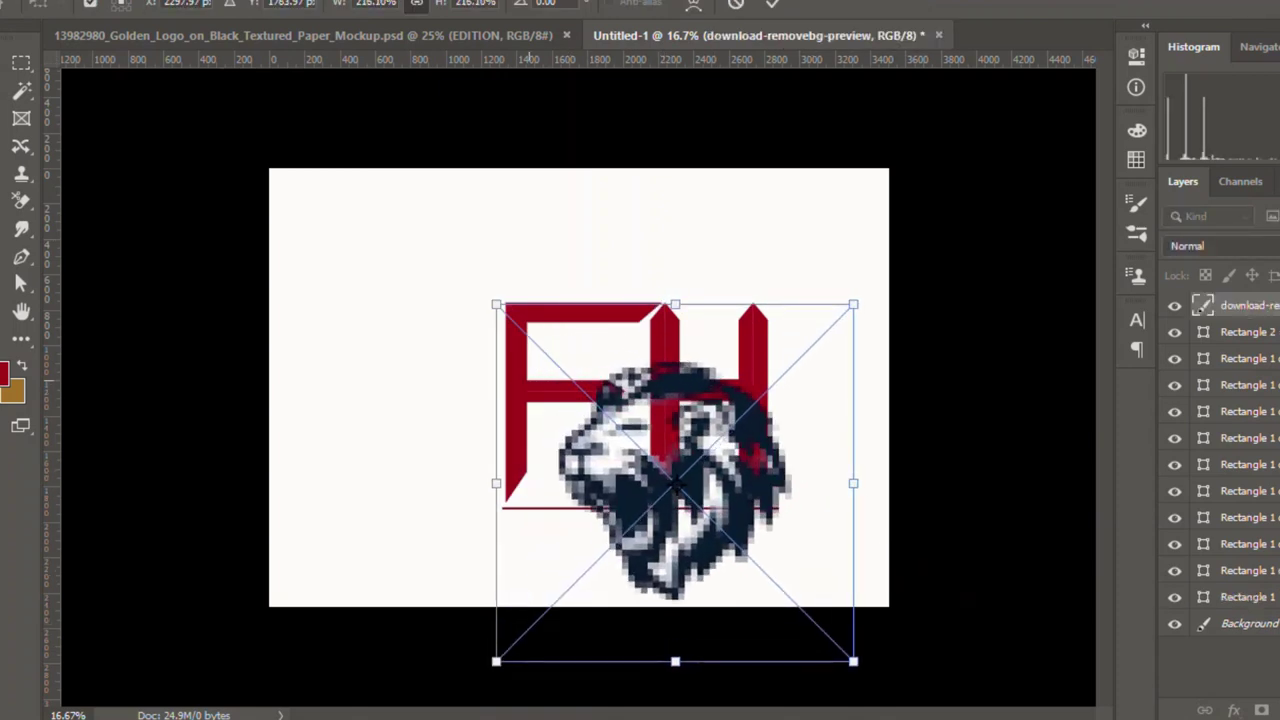
{"action": "left_click_drag", "start_coordinate": [496, 304], "coordinate": [306, 120]}
{"action": "mouse_move", "coordinate": [645, 286]}
{"action": "left_mouse_down"}
{"action": "mouse_move", "coordinate": [730, 275]}
{"action": "mouse_move", "coordinate": [634, 283]}
{"action": "mouse_move", "coordinate": [722, 440]}
{"action": "mouse_move", "coordinate": [904, 240]}
{"action": "left_mouse_up"}
{"action": "key", "text": "Return"}
Step: Move the F up-left and bring the whole H up beside it, undoing an accidental split
{"action": "left_click_drag", "start_coordinate": [434, 254], "coordinate": [586, 400]}
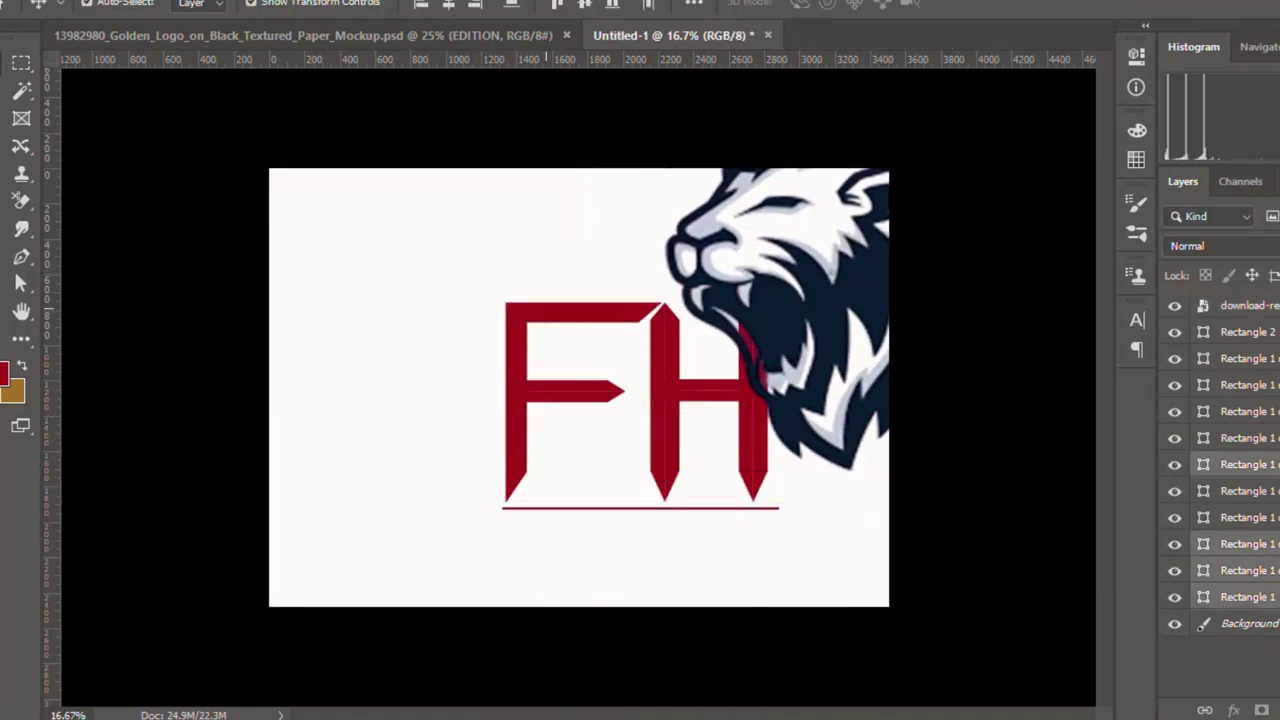
{"action": "mouse_move", "coordinate": [550, 308]}
{"action": "left_mouse_down"}
{"action": "mouse_move", "coordinate": [378, 243]}
{"action": "mouse_move", "coordinate": [410, 218]}
{"action": "mouse_move", "coordinate": [774, 457]}
{"action": "left_mouse_up"}
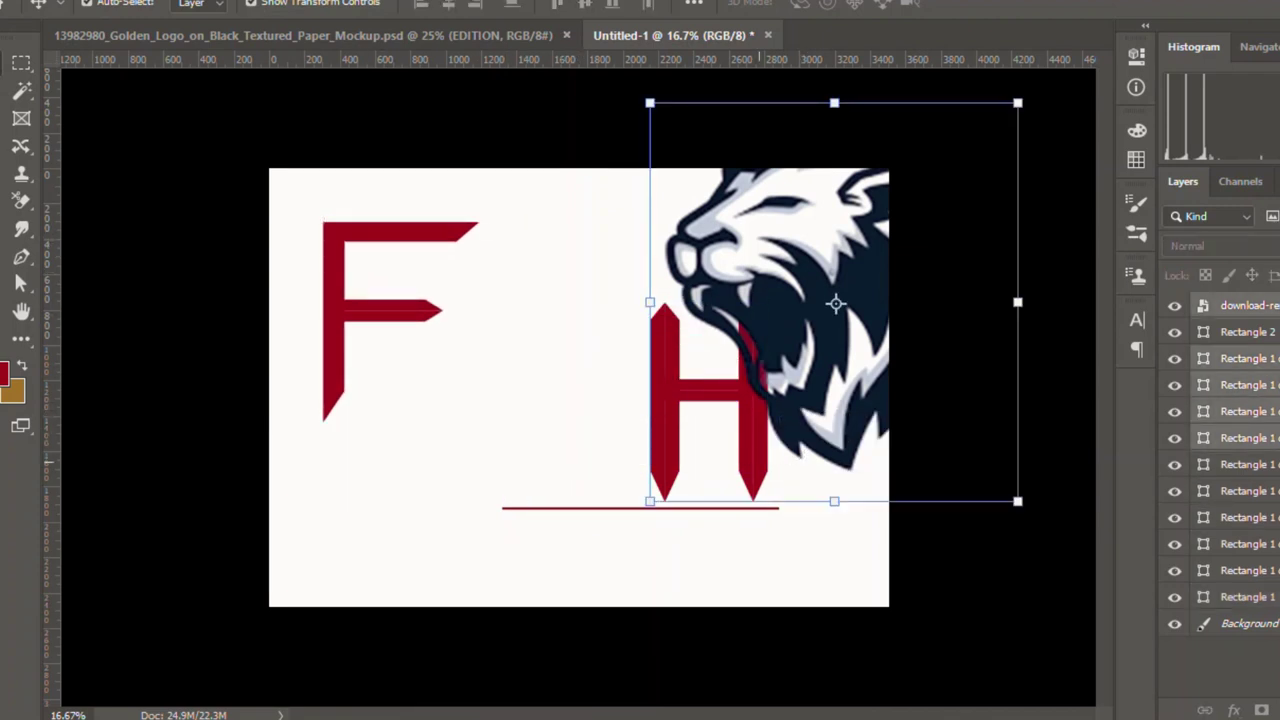
{"action": "left_click", "coordinate": [705, 395]}
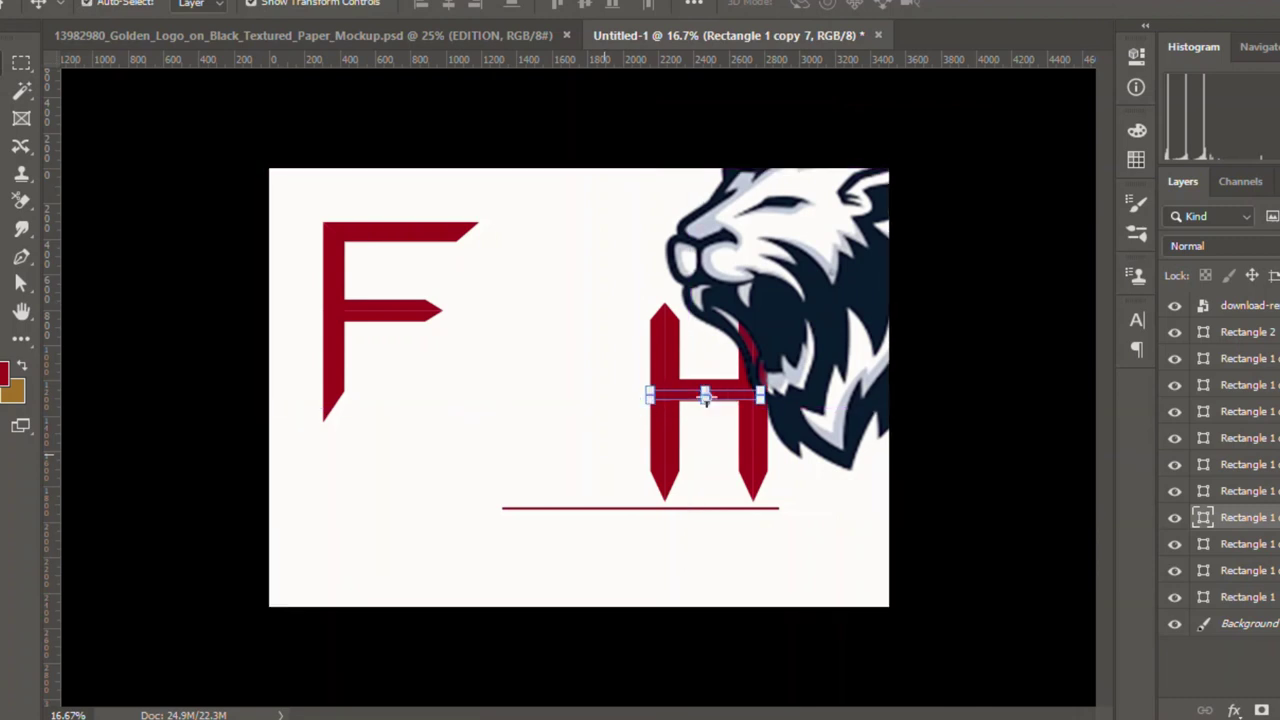
{"action": "left_click_drag", "start_coordinate": [612, 337], "coordinate": [614, 413]}
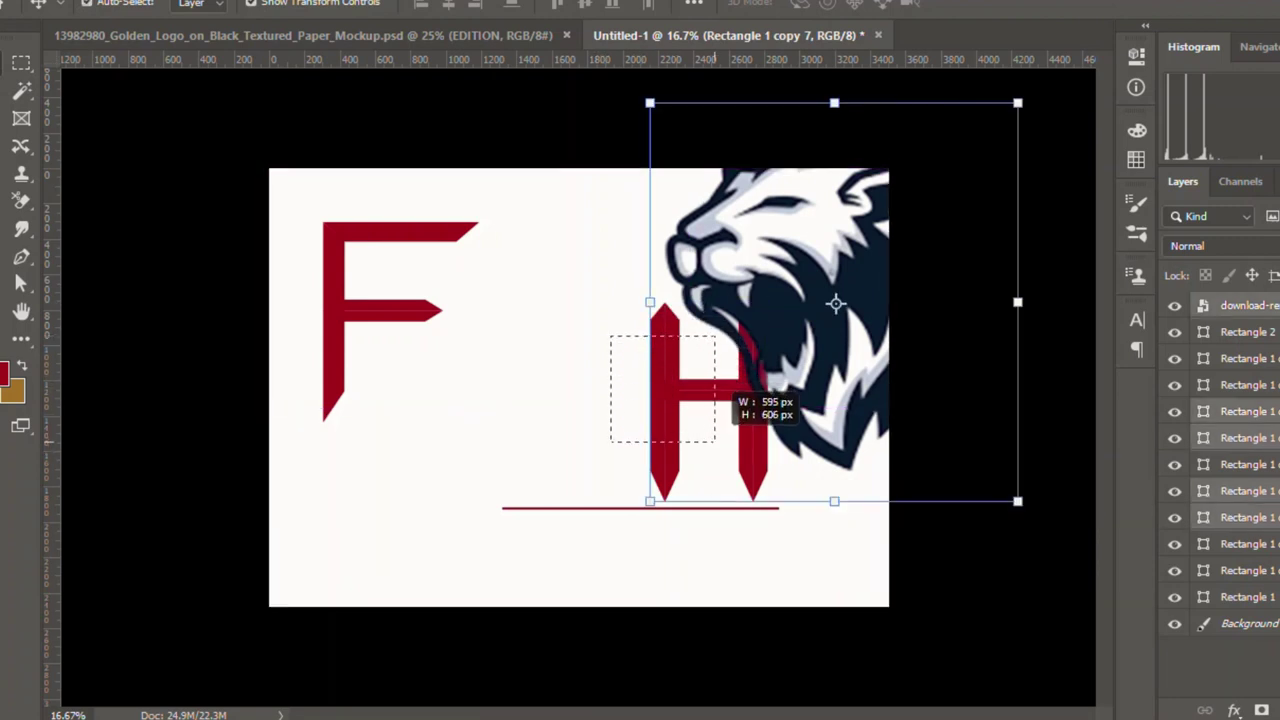
{"action": "left_click_drag", "start_coordinate": [845, 418], "coordinate": [999, 418]}
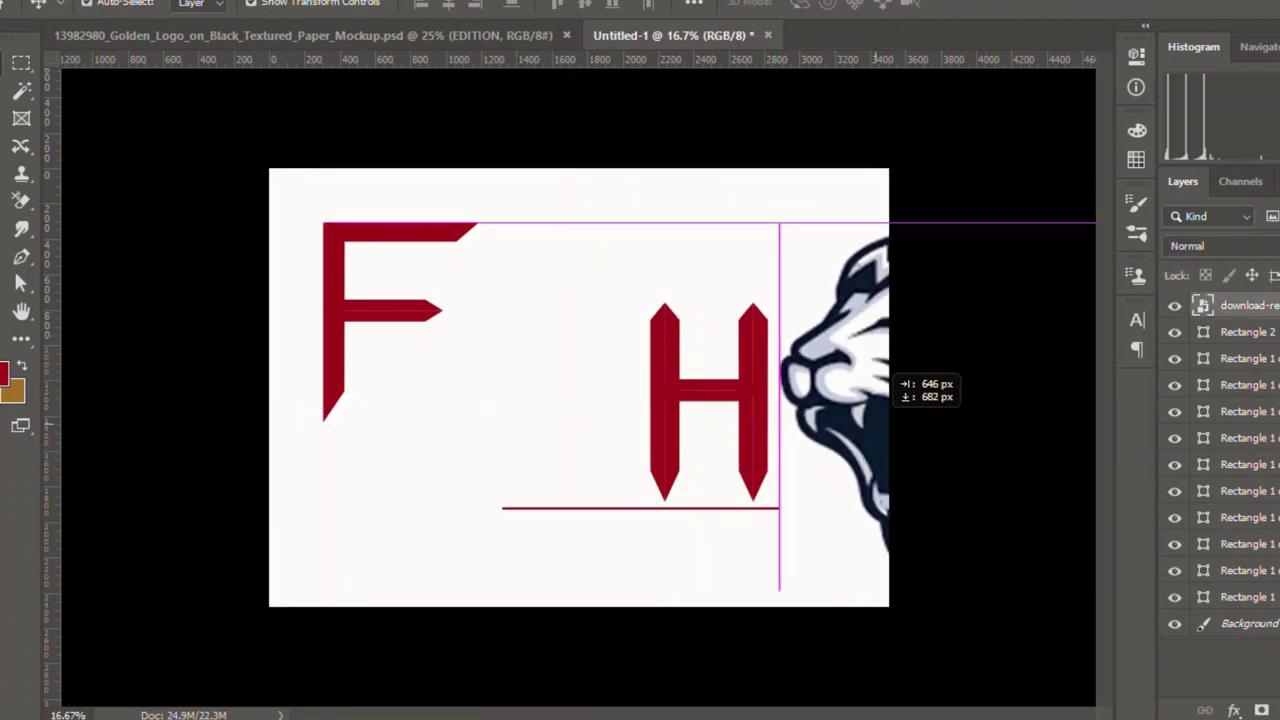
{"action": "left_click_drag", "start_coordinate": [623, 277], "coordinate": [757, 443]}
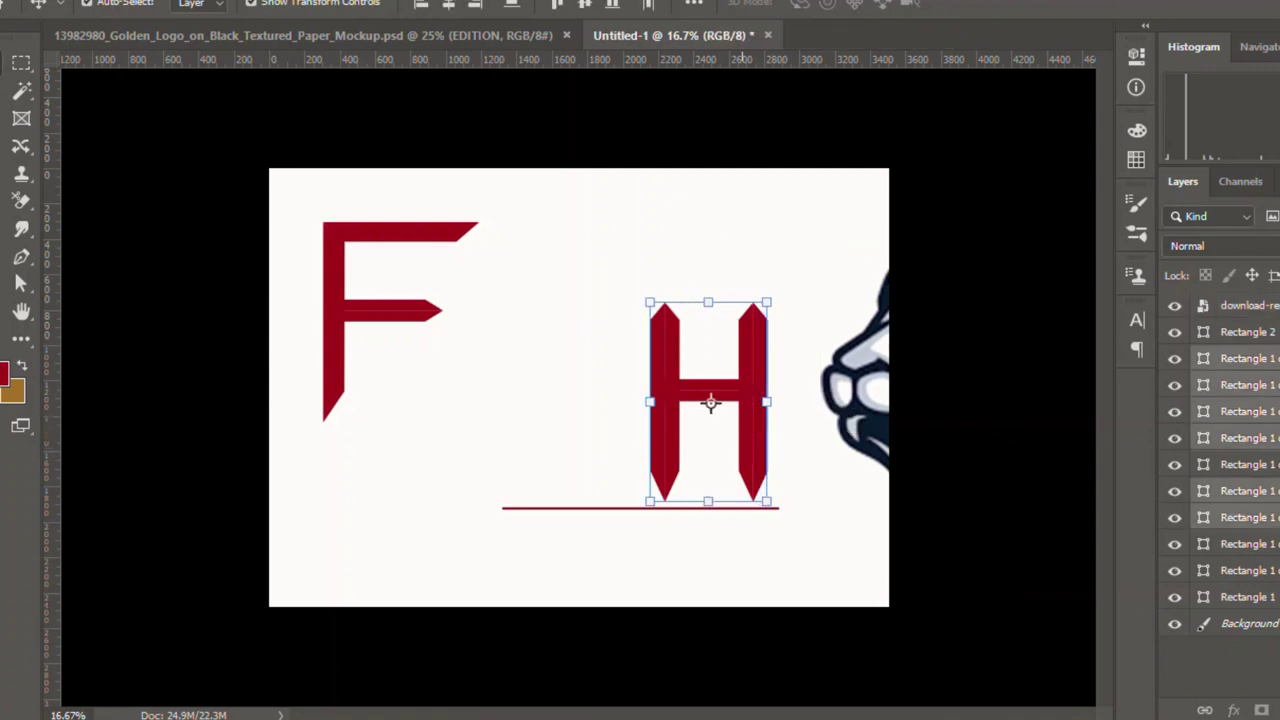
{"action": "left_click_drag", "start_coordinate": [700, 400], "coordinate": [625, 400]}
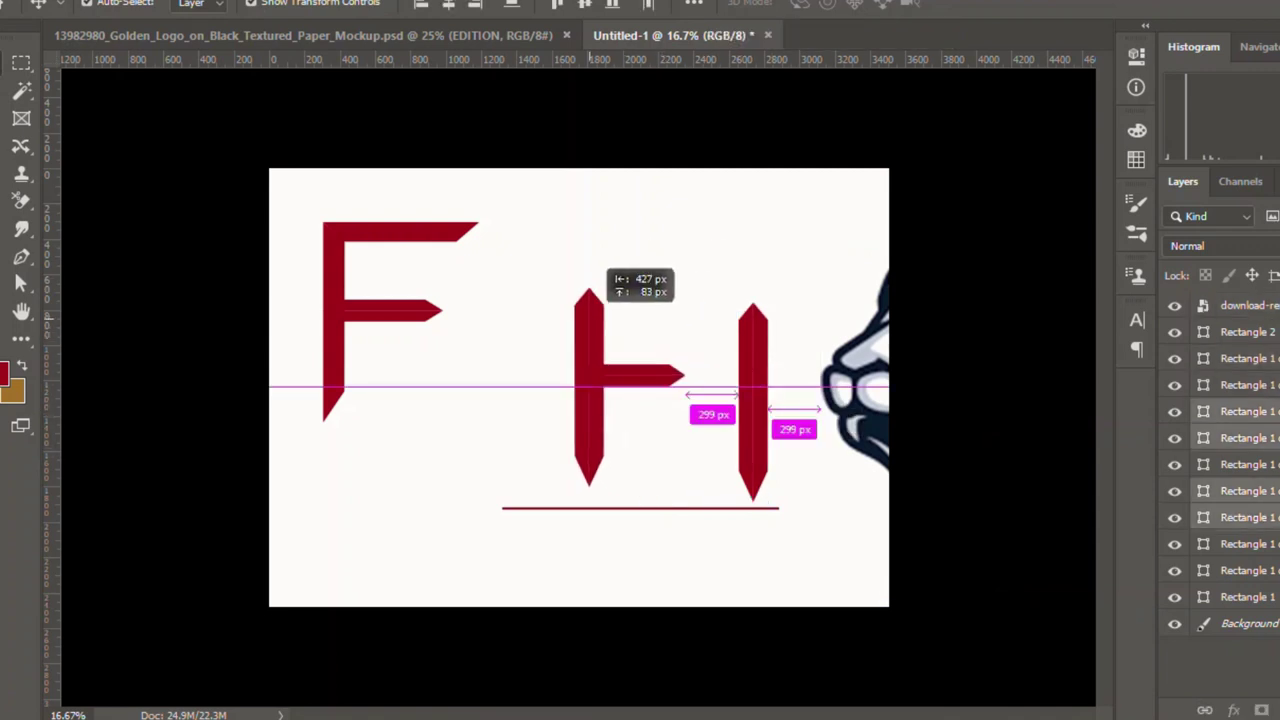
{"action": "key", "text": "ctrl+z"}
{"action": "left_click_drag", "start_coordinate": [623, 283], "coordinate": [789, 514]}
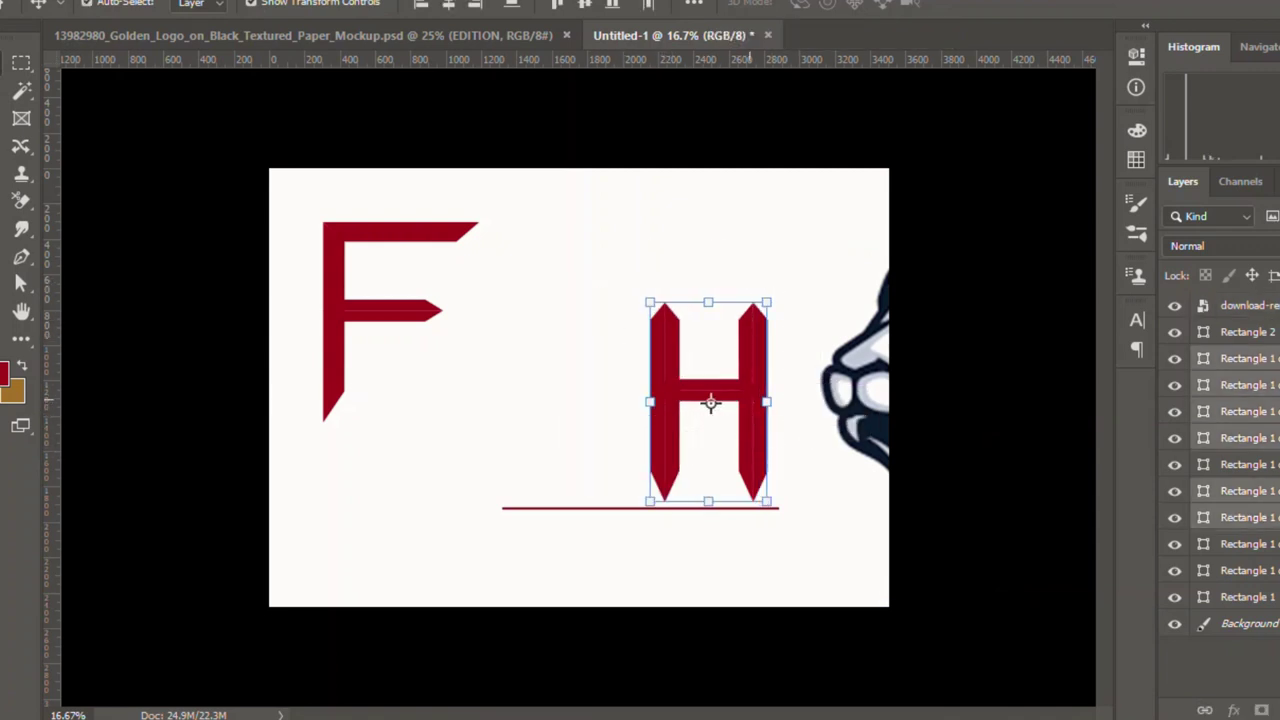
{"action": "mouse_move", "coordinate": [760, 358]}
{"action": "left_mouse_down"}
{"action": "mouse_move", "coordinate": [640, 322]}
{"action": "mouse_move", "coordinate": [576, 279]}
{"action": "left_mouse_up"}
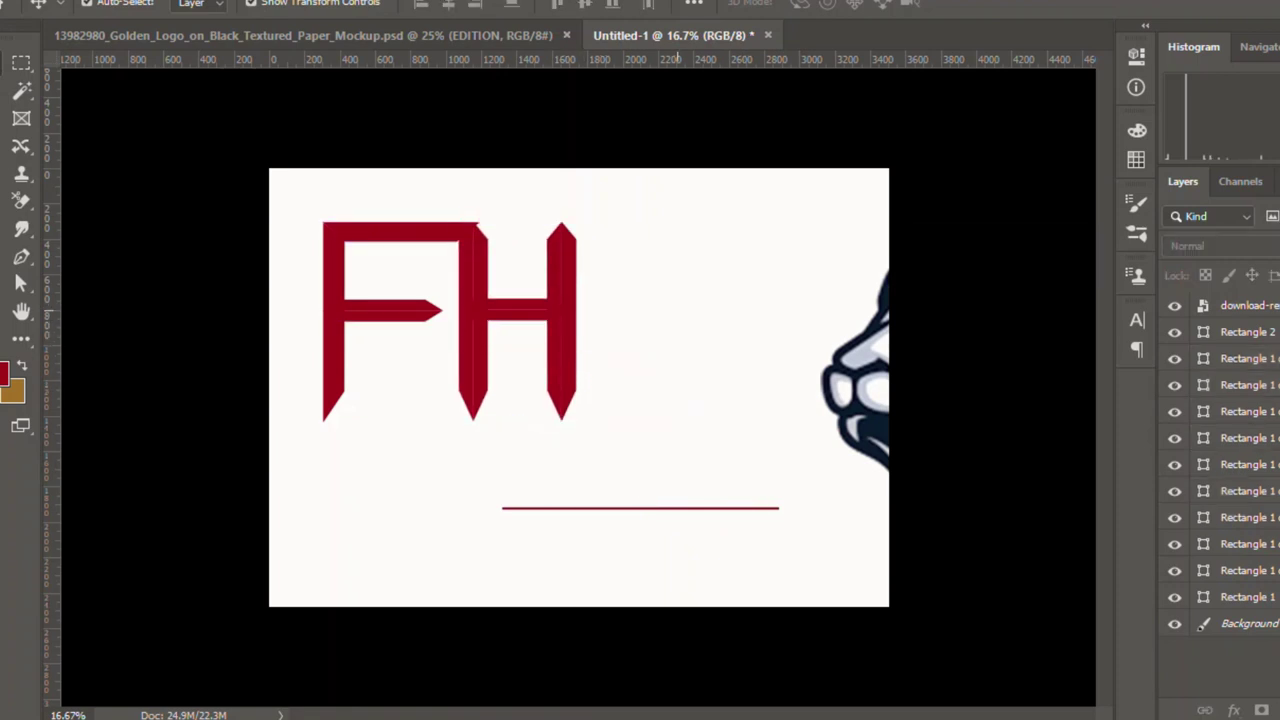
Step: Scale the FH letters down to a small top-left monogram and move the lion to the canvas centre
{"action": "mouse_move", "coordinate": [271, 177]}
{"action": "left_mouse_down"}
{"action": "mouse_move", "coordinate": [609, 423]}
{"action": "mouse_move", "coordinate": [404, 305]}
{"action": "left_mouse_up"}
{"action": "key", "text": "ctrl+t"}
{"action": "key", "text": "Return"}
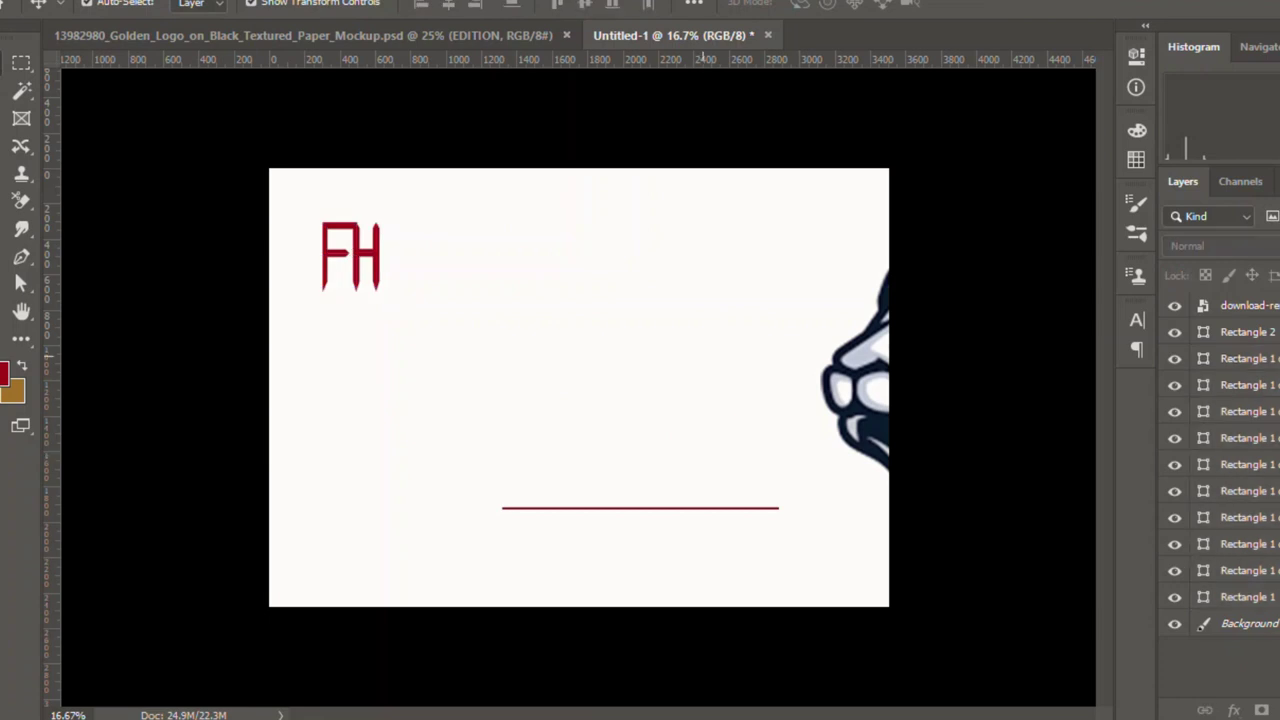
{"action": "left_click", "coordinate": [999, 418]}
{"action": "mouse_move", "coordinate": [999, 418]}
{"action": "left_mouse_down"}
{"action": "mouse_move", "coordinate": [631, 323]}
{"action": "mouse_move", "coordinate": [632, 405]}
{"action": "left_mouse_up"}
{"action": "key", "text": "Return"}
Step: Shrink the lion, flip it horizontally to face right, and set it above the underline
{"action": "key", "text": "ctrl+t"}
{"action": "left_click_drag", "start_coordinate": [786, 247], "coordinate": [603, 409]}
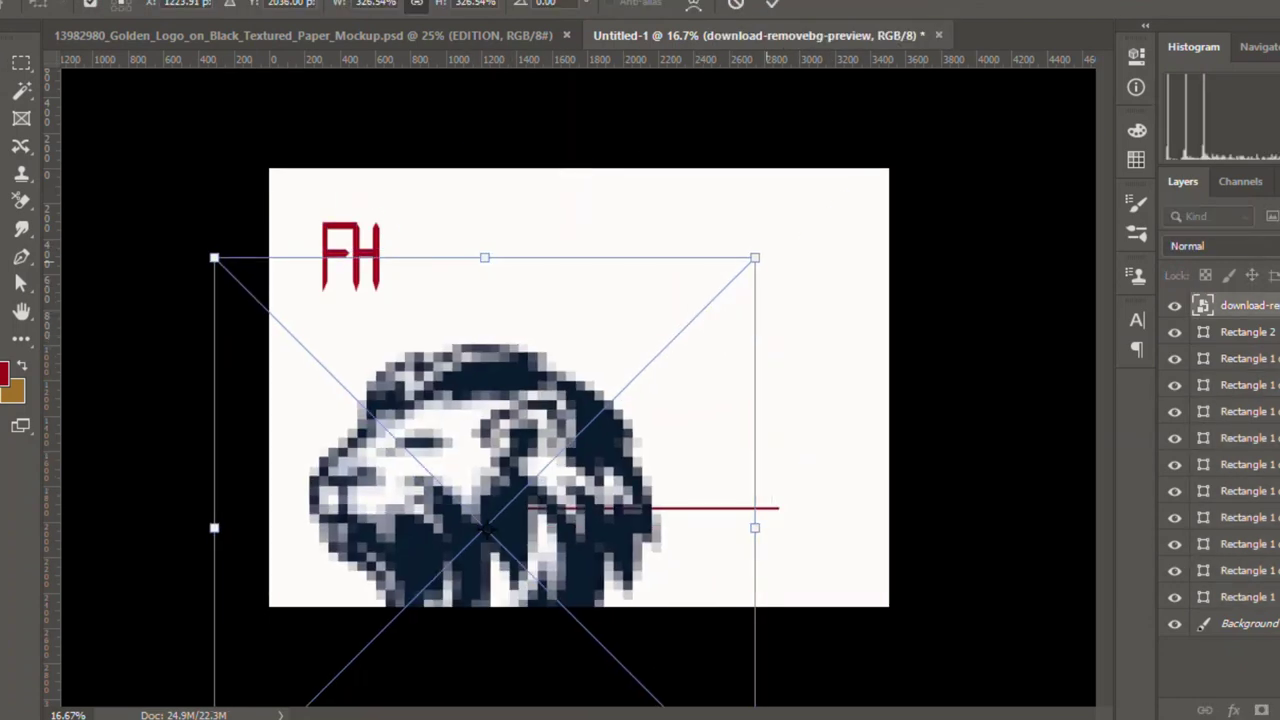
{"action": "left_click_drag", "start_coordinate": [408, 506], "coordinate": [594, 323]}
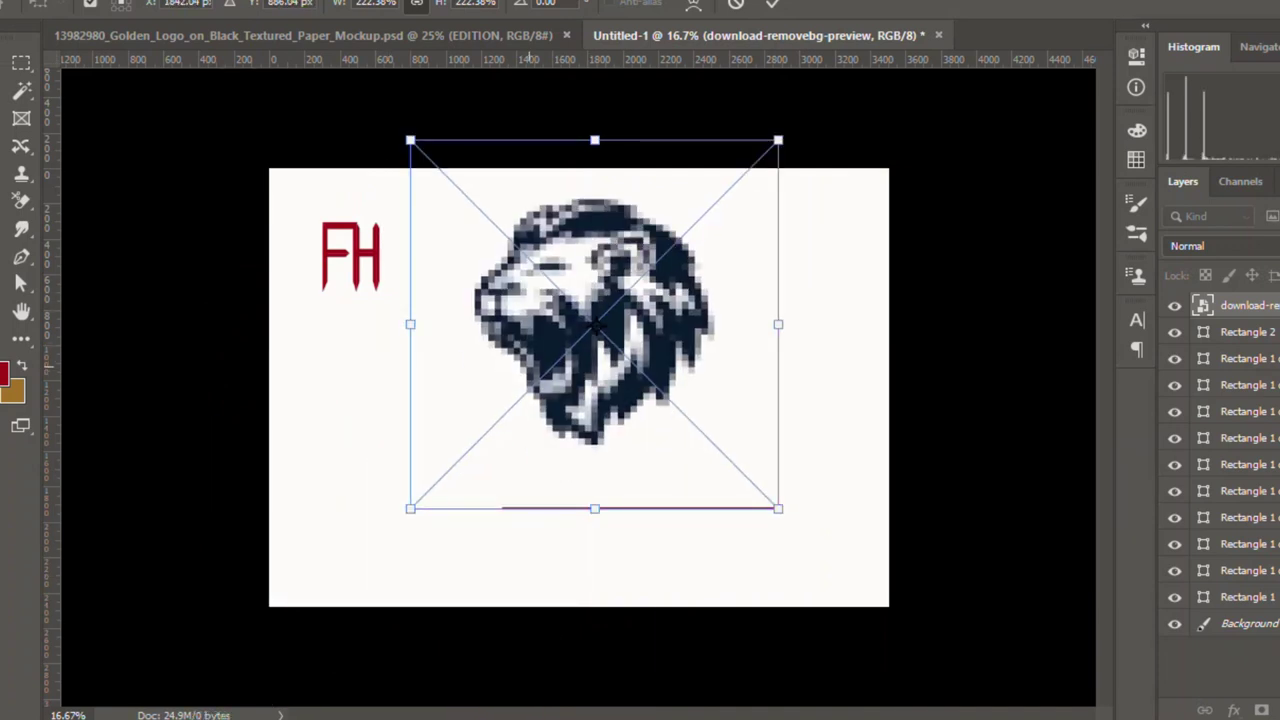
{"action": "right_click", "coordinate": [580, 282]}
{"action": "left_click", "coordinate": [636, 527]}
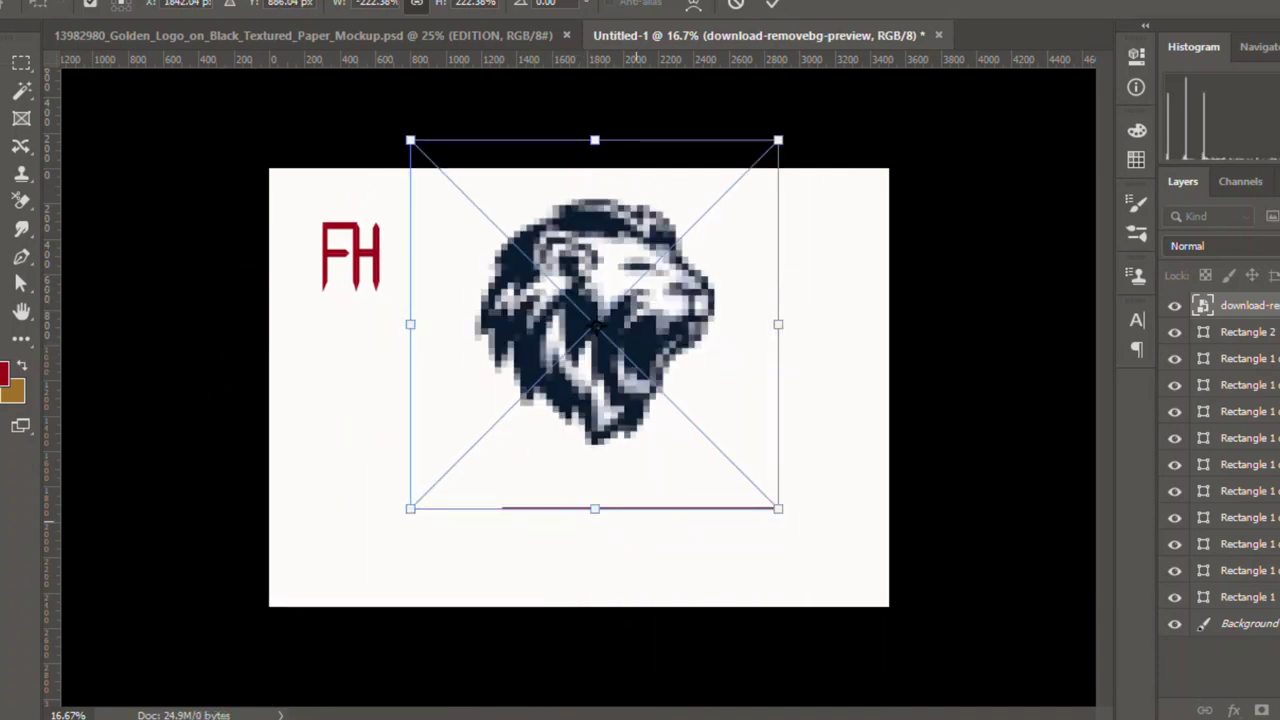
{"action": "key", "text": "Return"}
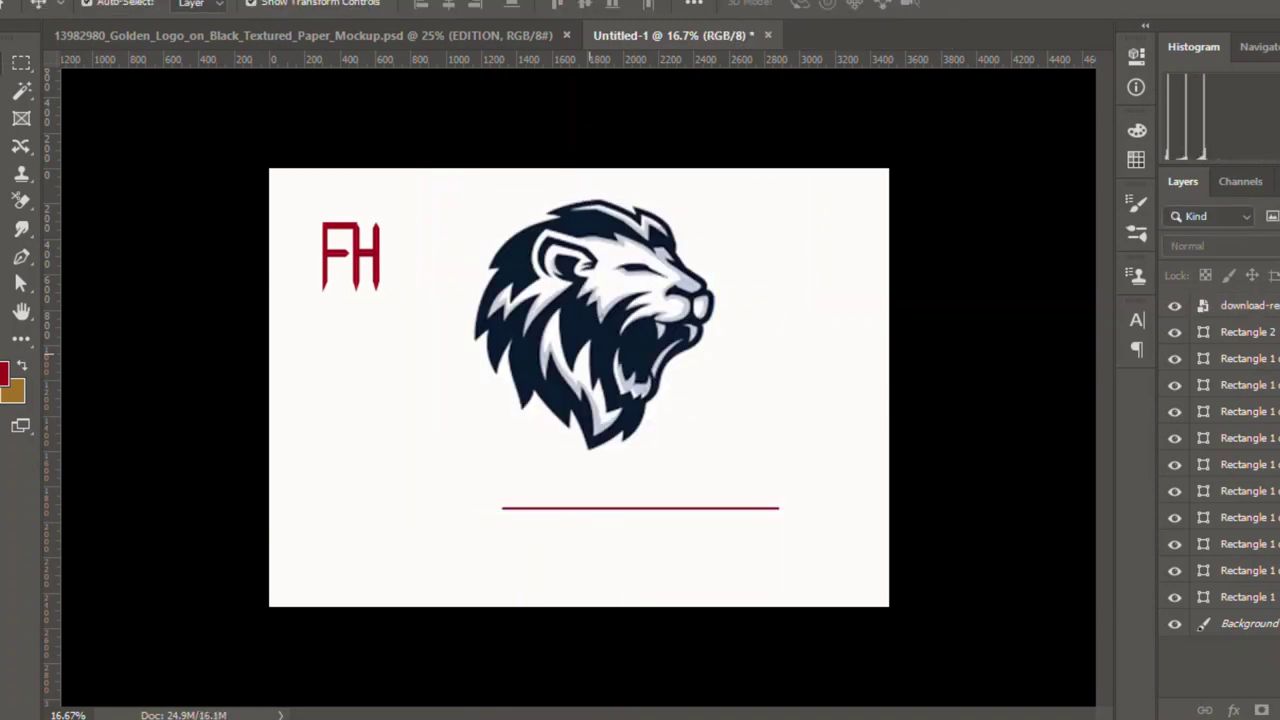
{"action": "left_click_drag", "start_coordinate": [594, 323], "coordinate": [716, 390]}
Step: Stretch the FH letters wider and shorter, then slide the lion further over the H
{"action": "left_click_drag", "start_coordinate": [305, 196], "coordinate": [414, 298]}
{"action": "key", "text": "ctrl+t"}
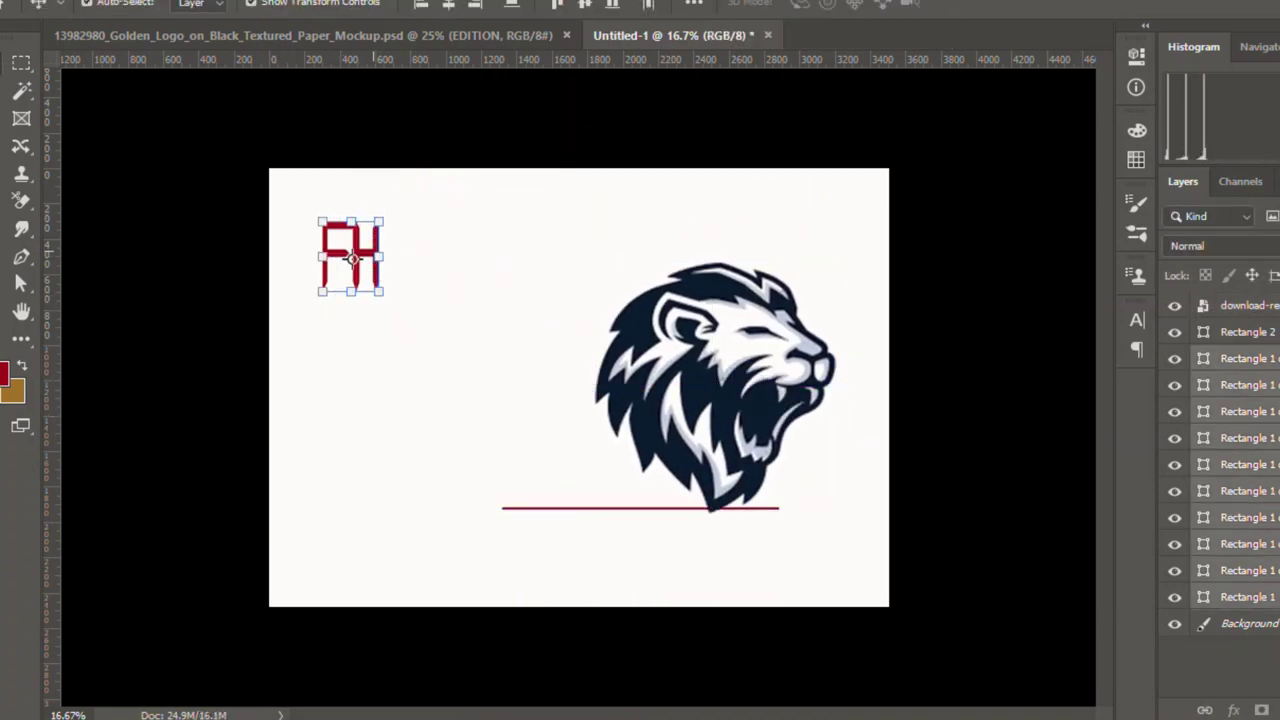
{"action": "mouse_move", "coordinate": [386, 255]}
{"action": "left_mouse_down"}
{"action": "mouse_move", "coordinate": [465, 255]}
{"action": "mouse_move", "coordinate": [512, 369]}
{"action": "mouse_move", "coordinate": [678, 535]}
{"action": "mouse_move", "coordinate": [667, 432]}
{"action": "left_mouse_up"}
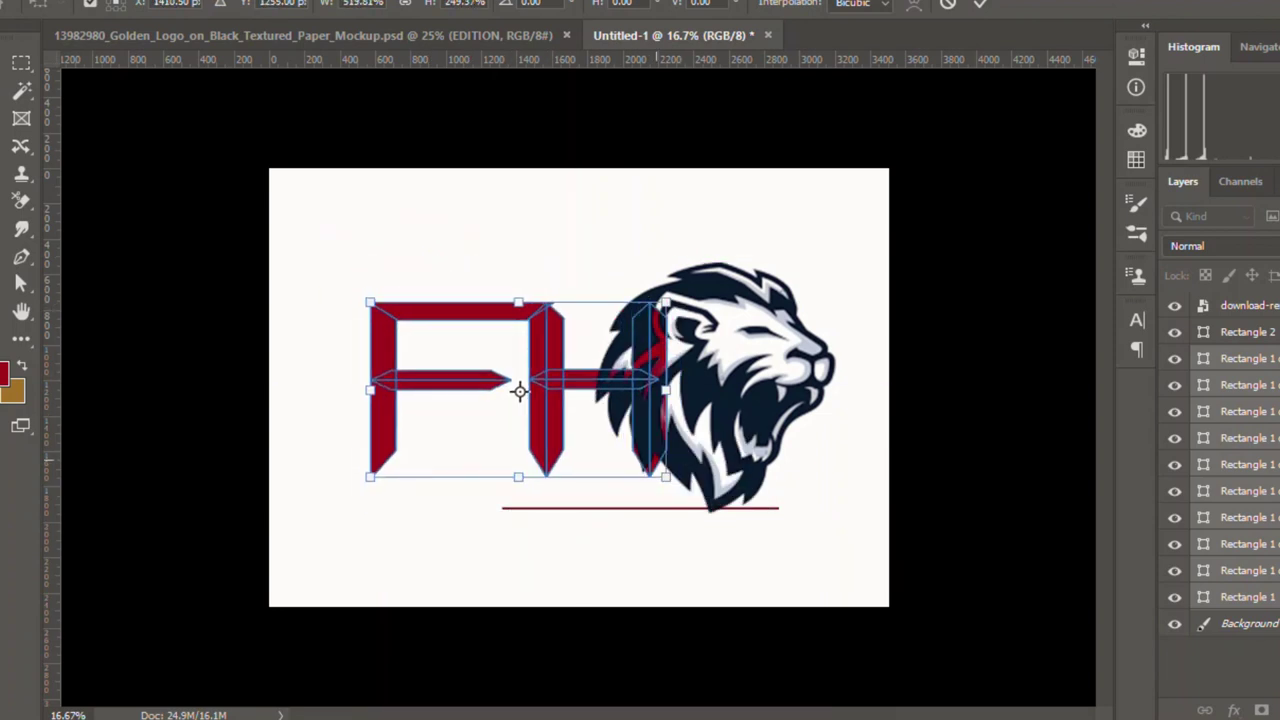
{"action": "mouse_move", "coordinate": [517, 391]}
{"action": "left_mouse_down"}
{"action": "mouse_move", "coordinate": [625, 398]}
{"action": "mouse_move", "coordinate": [493, 390]}
{"action": "left_mouse_up"}
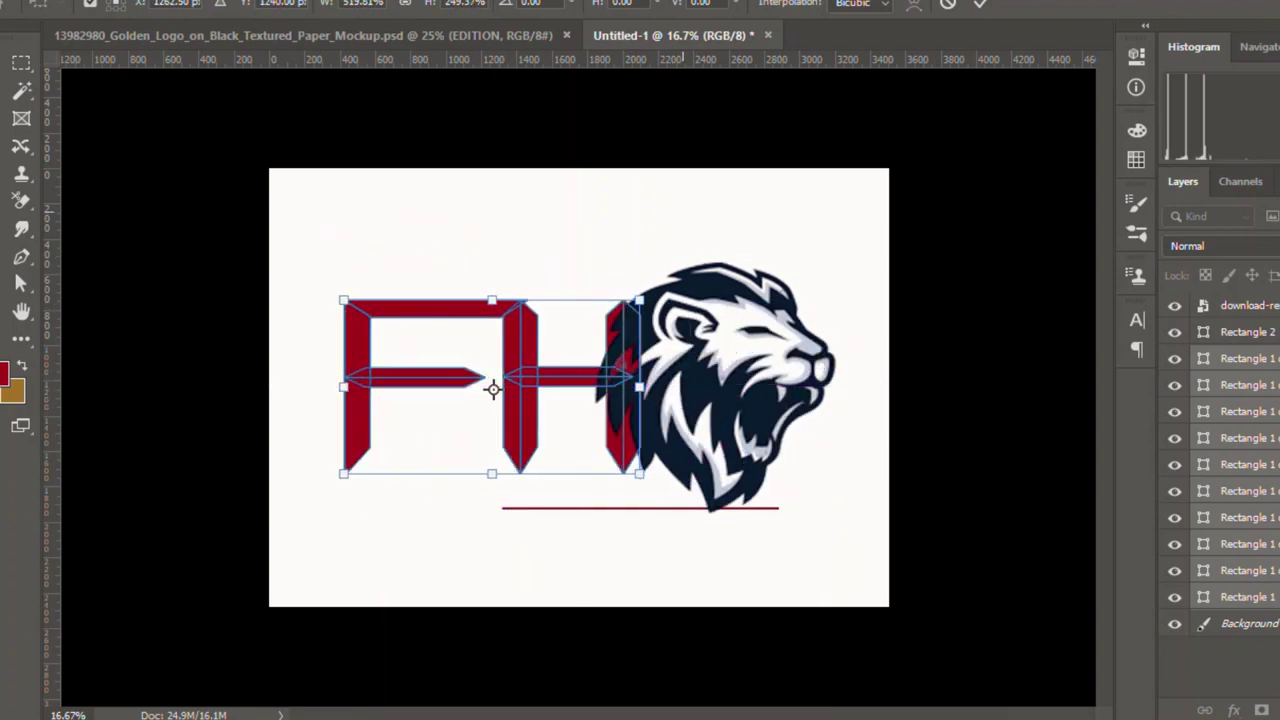
{"action": "key", "text": "Return"}
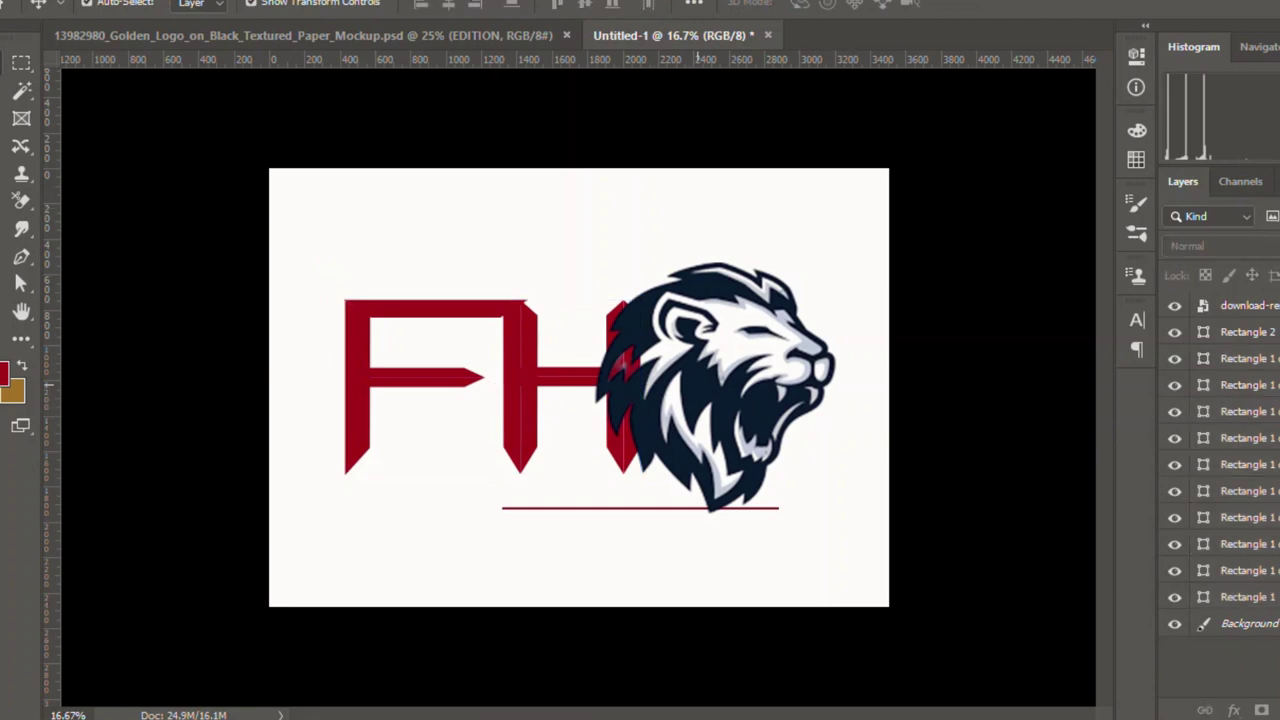
{"action": "mouse_move", "coordinate": [768, 332]}
{"action": "left_mouse_down"}
{"action": "mouse_move", "coordinate": [828, 313]}
{"action": "mouse_move", "coordinate": [707, 318]}
{"action": "left_mouse_up"}
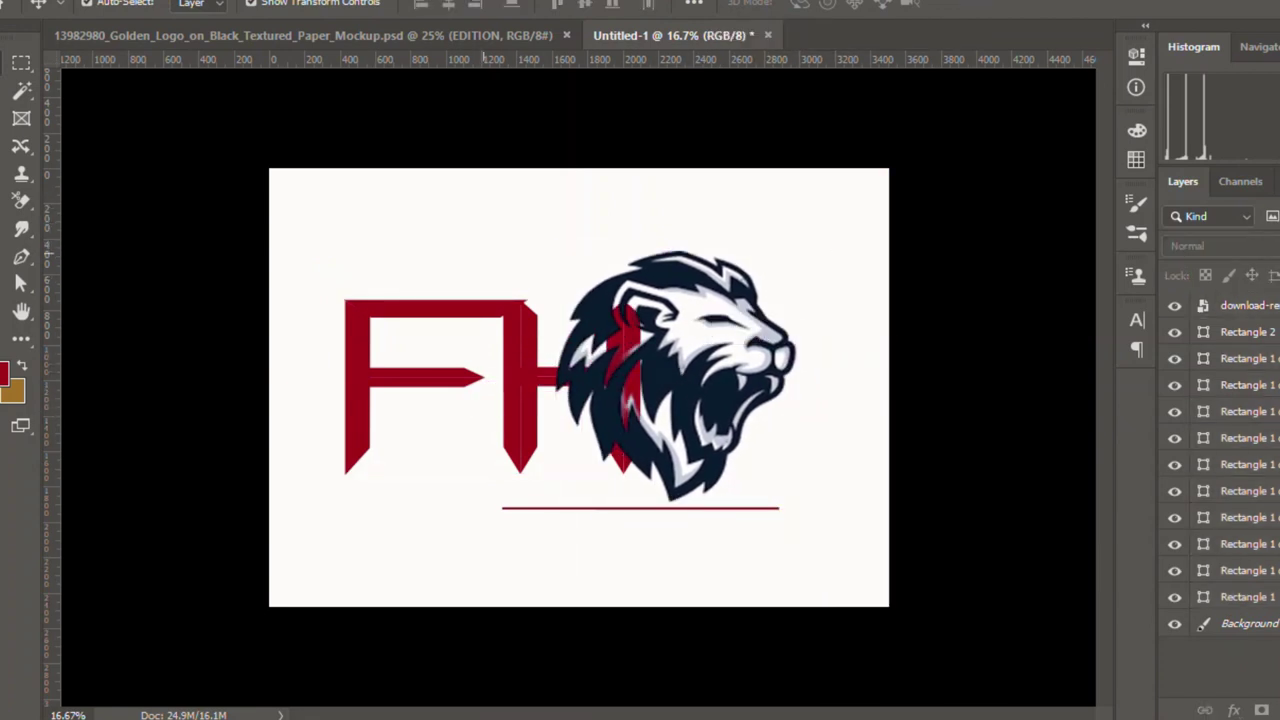
{"action": "left_click", "coordinate": [436, 308]}
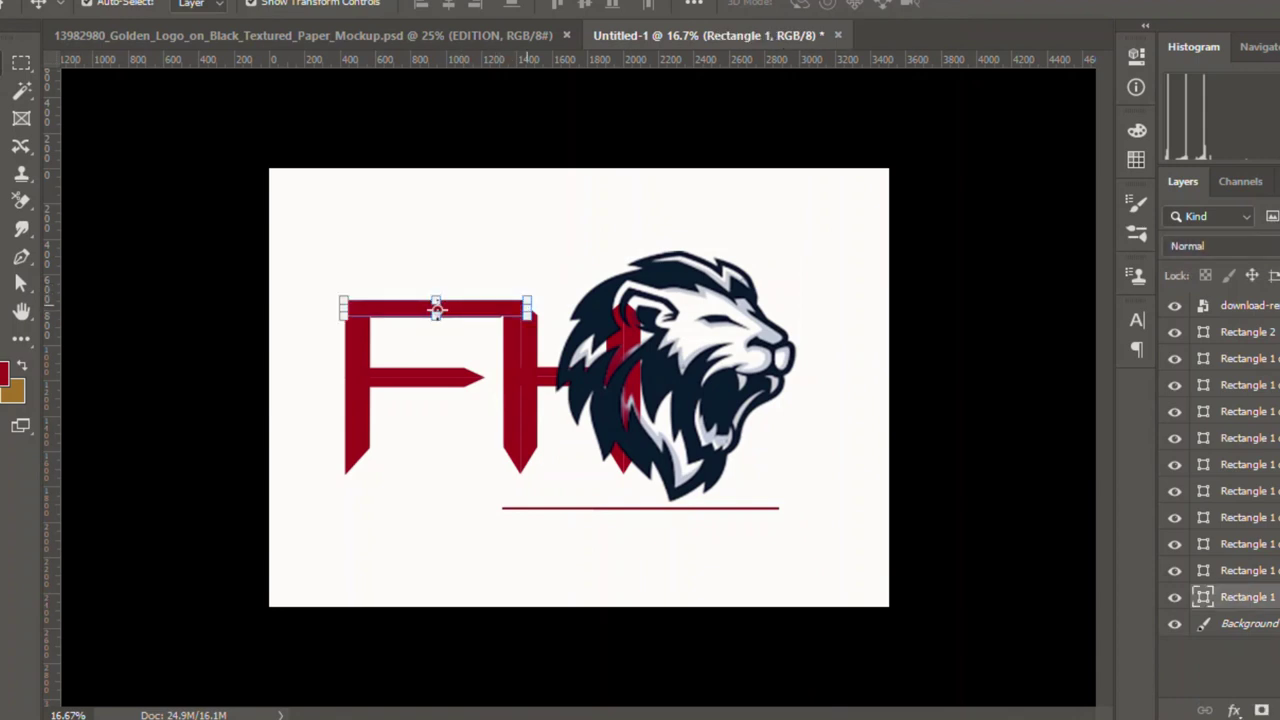
Step: Narrow the long top bar slightly and move the F up and left
{"action": "left_click_drag", "start_coordinate": [436, 308], "coordinate": [431, 310]}
{"action": "key", "text": "Return"}
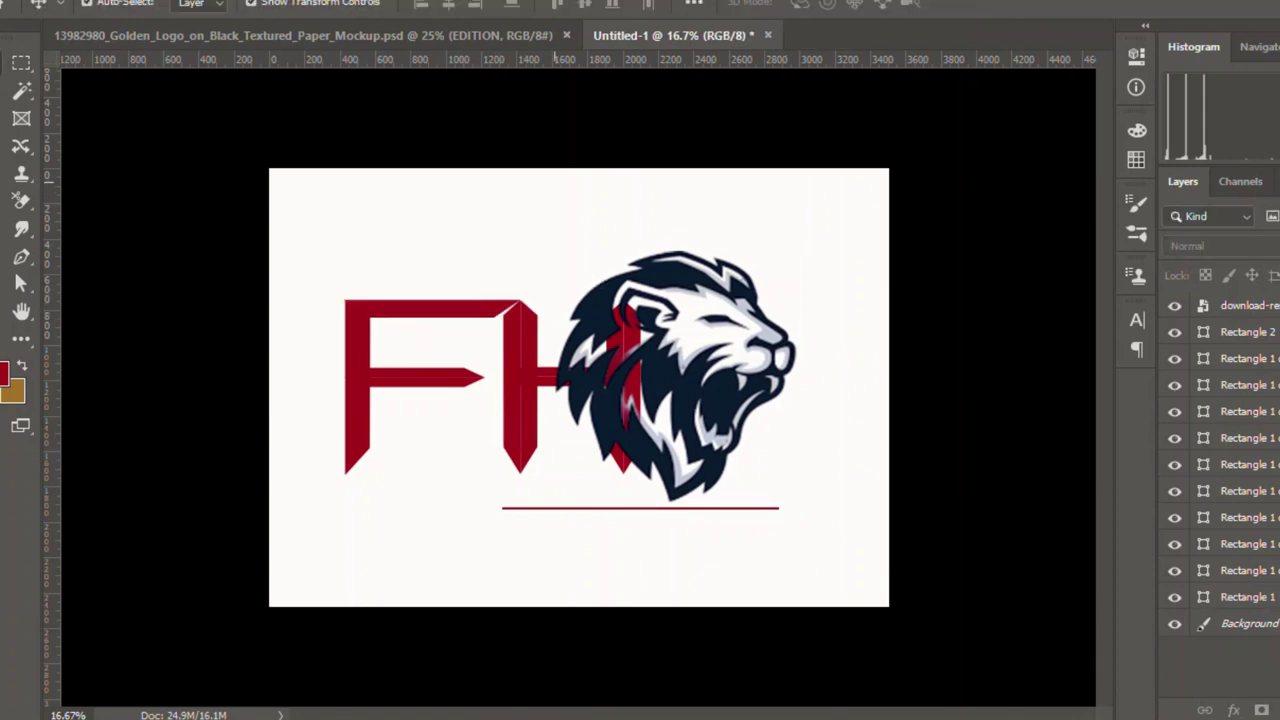
{"action": "left_click_drag", "start_coordinate": [308, 246], "coordinate": [425, 455]}
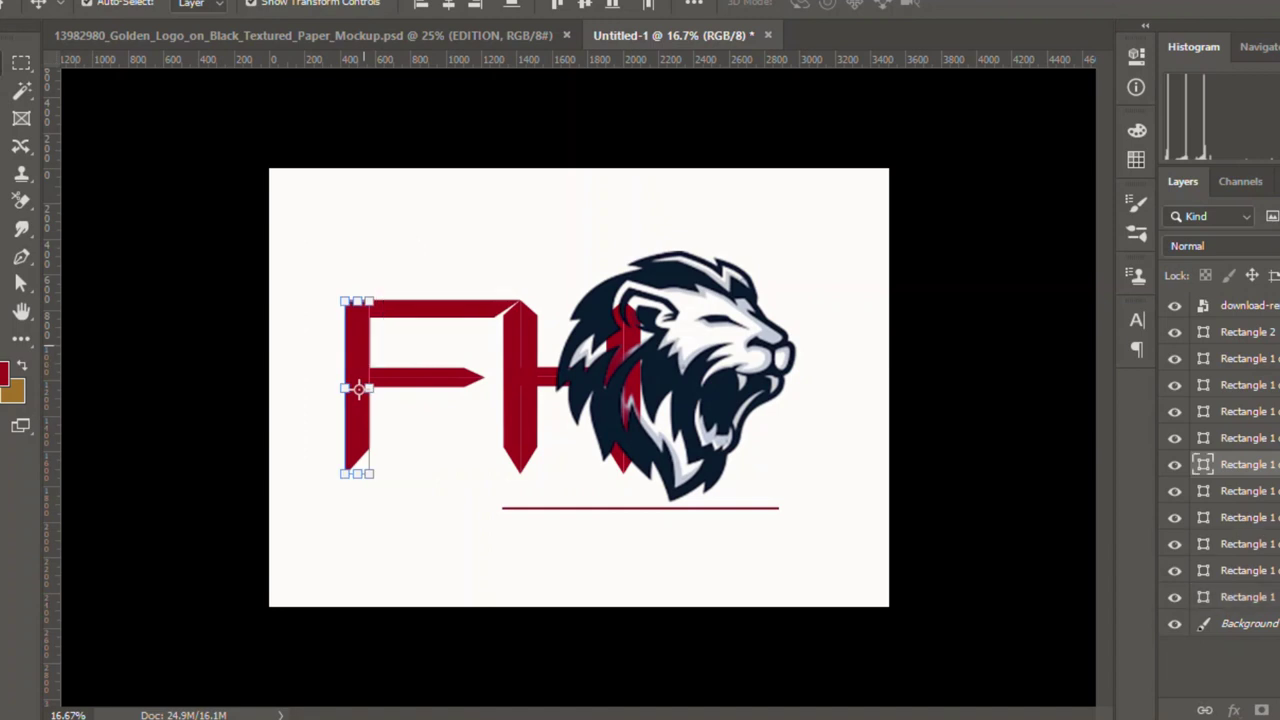
{"action": "left_click_drag", "start_coordinate": [412, 331], "coordinate": [350, 245]}
{"action": "left_click_drag", "start_coordinate": [361, 300], "coordinate": [346, 287]}
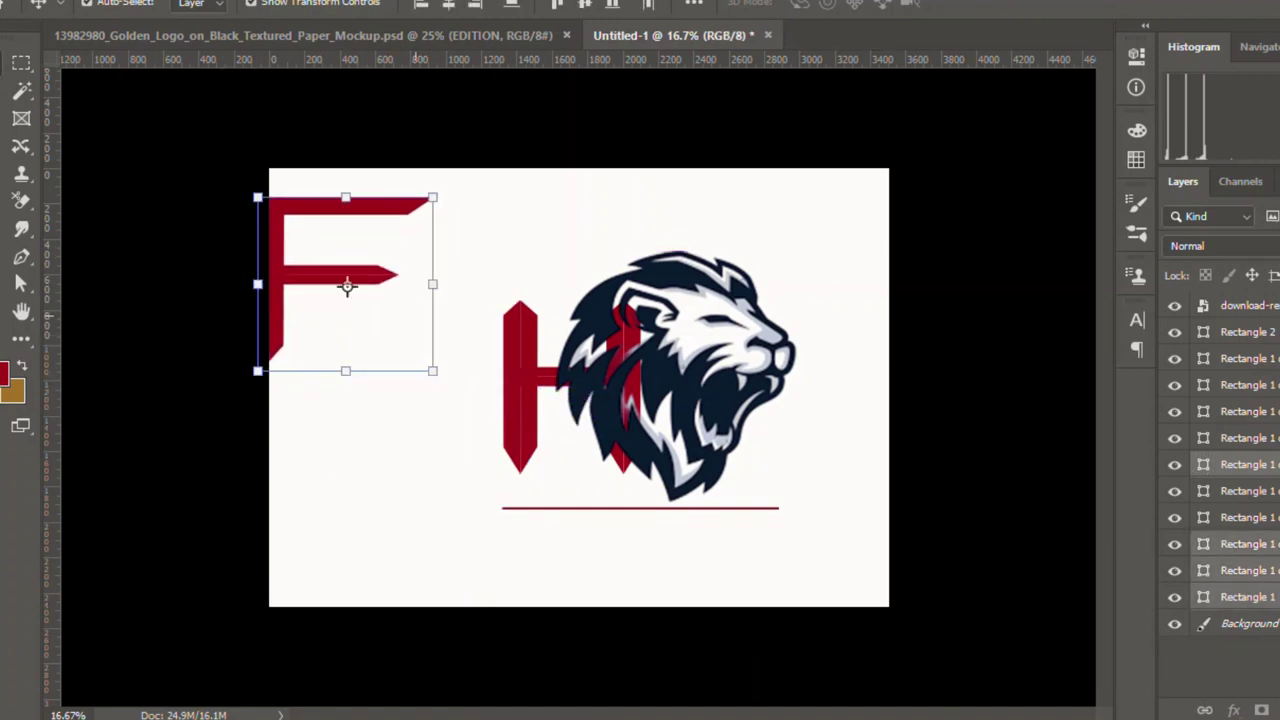
Step: Shift the lion toward the right edge and restore an accidentally deleted H leg rectangle
{"action": "left_click", "coordinate": [677, 377]}
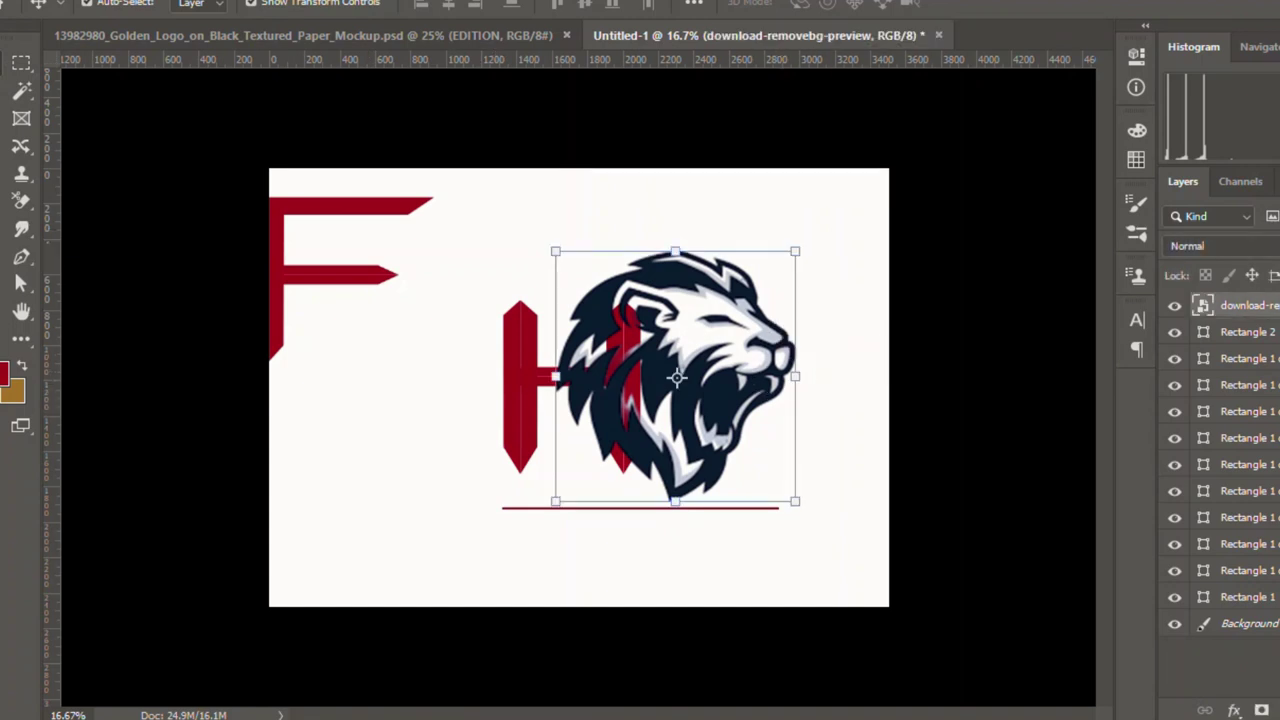
{"action": "left_click_drag", "start_coordinate": [677, 377], "coordinate": [936, 402]}
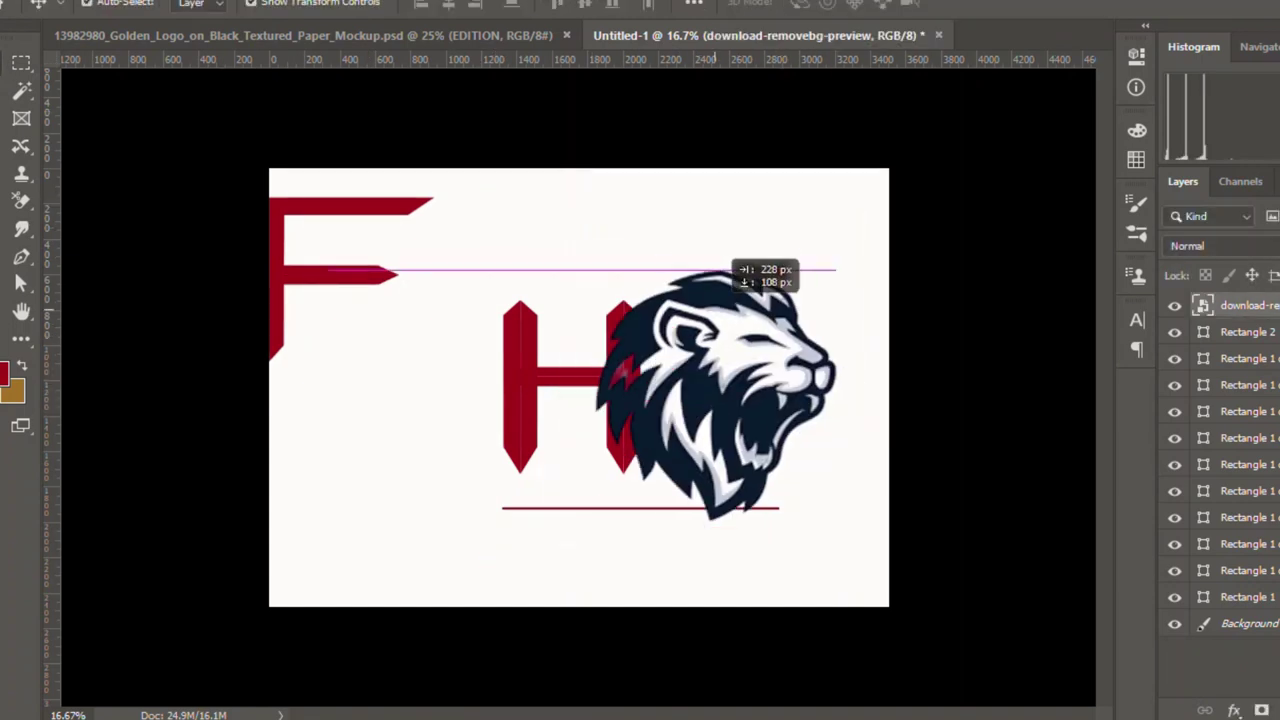
{"action": "left_click", "coordinate": [936, 402]}
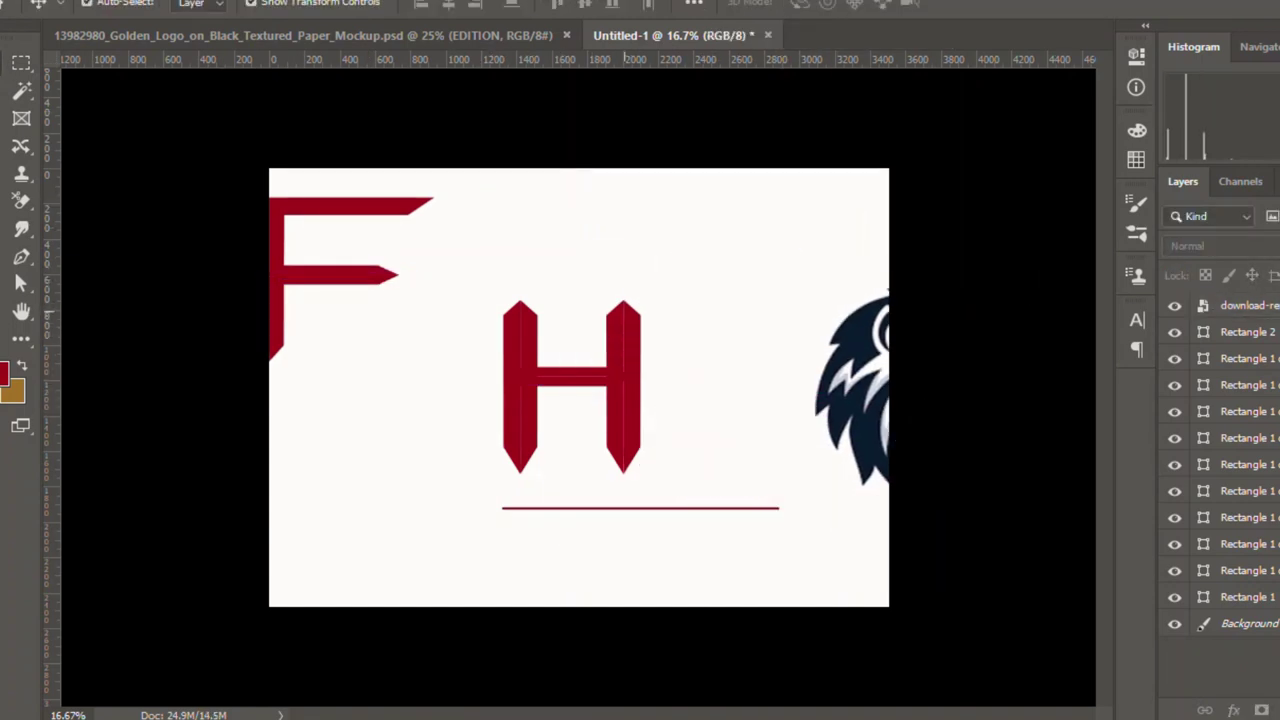
{"action": "left_click", "coordinate": [631, 385]}
{"action": "key", "text": "Delete"}
{"action": "left_click", "coordinate": [860, 400]}
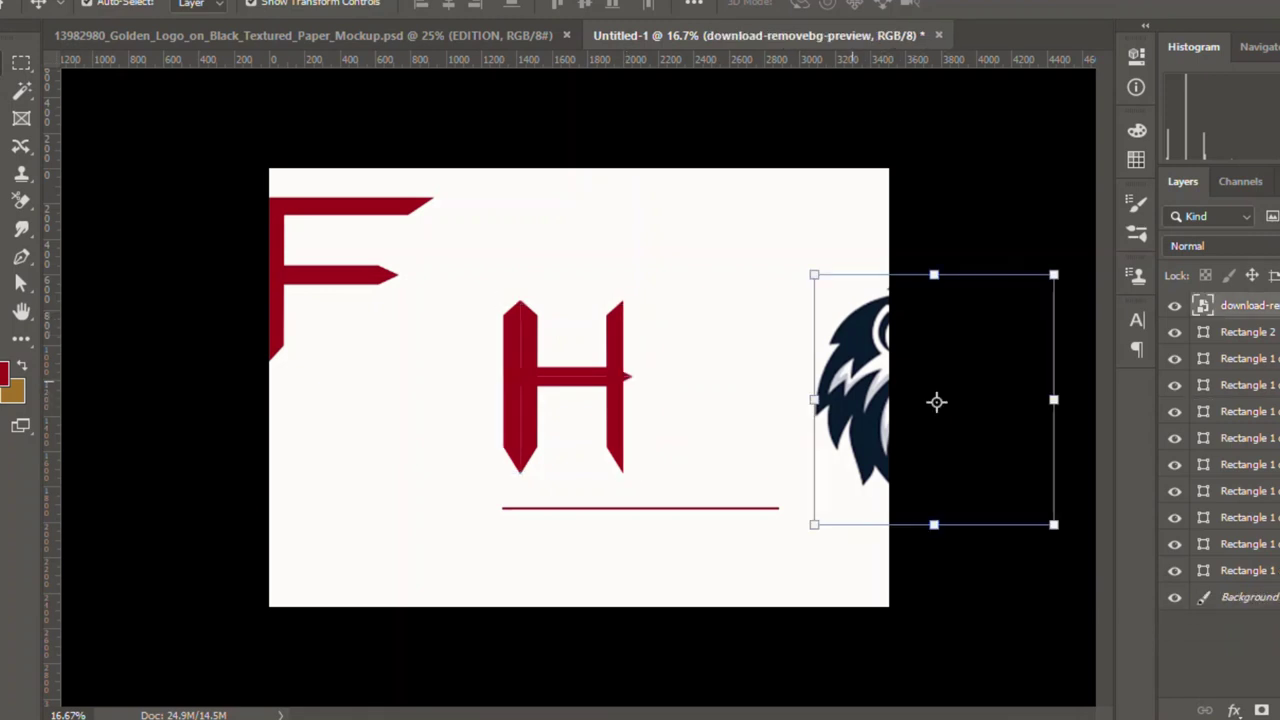
{"action": "key", "text": "ctrl+z"}
Step: Scale the lion to about 186% and set it over the H's right half above the underline
{"action": "left_click_drag", "start_coordinate": [936, 402], "coordinate": [633, 374]}
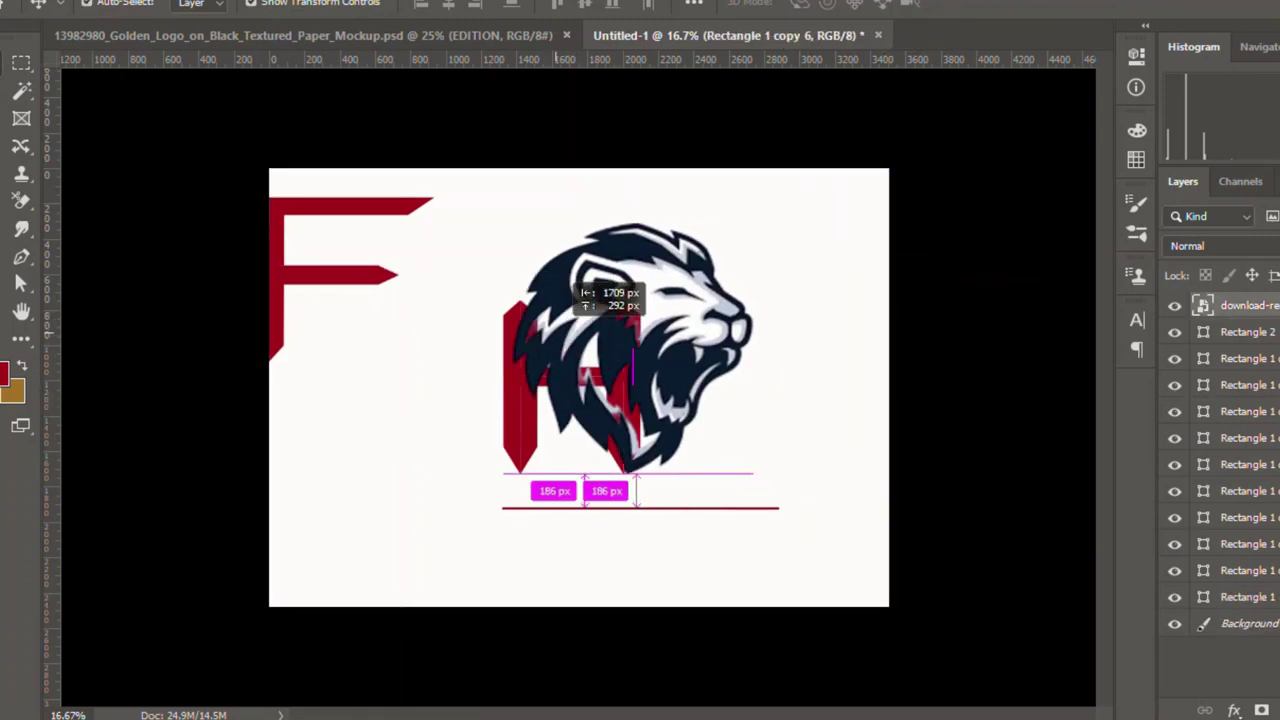
{"action": "key", "text": "ctrl+t"}
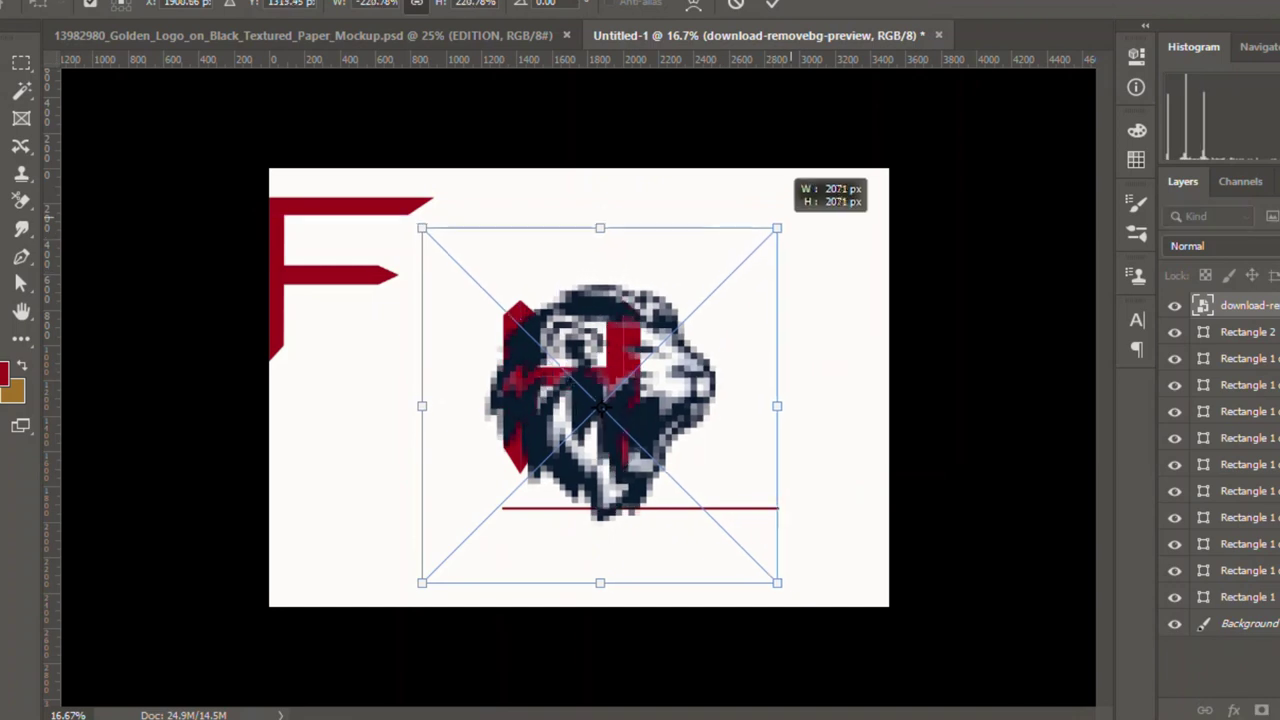
{"action": "left_click_drag", "start_coordinate": [751, 247], "coordinate": [729, 275]}
{"action": "left_click_drag", "start_coordinate": [650, 345], "coordinate": [715, 322]}
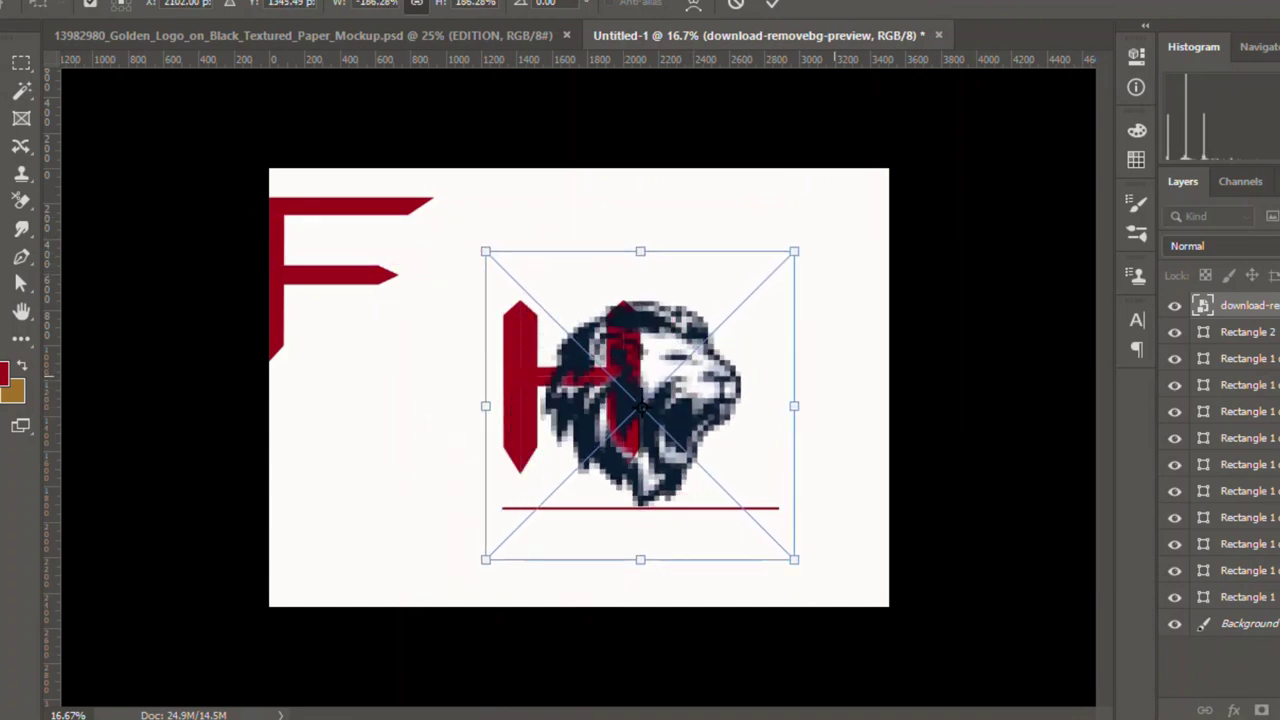
{"action": "key", "text": "Return"}
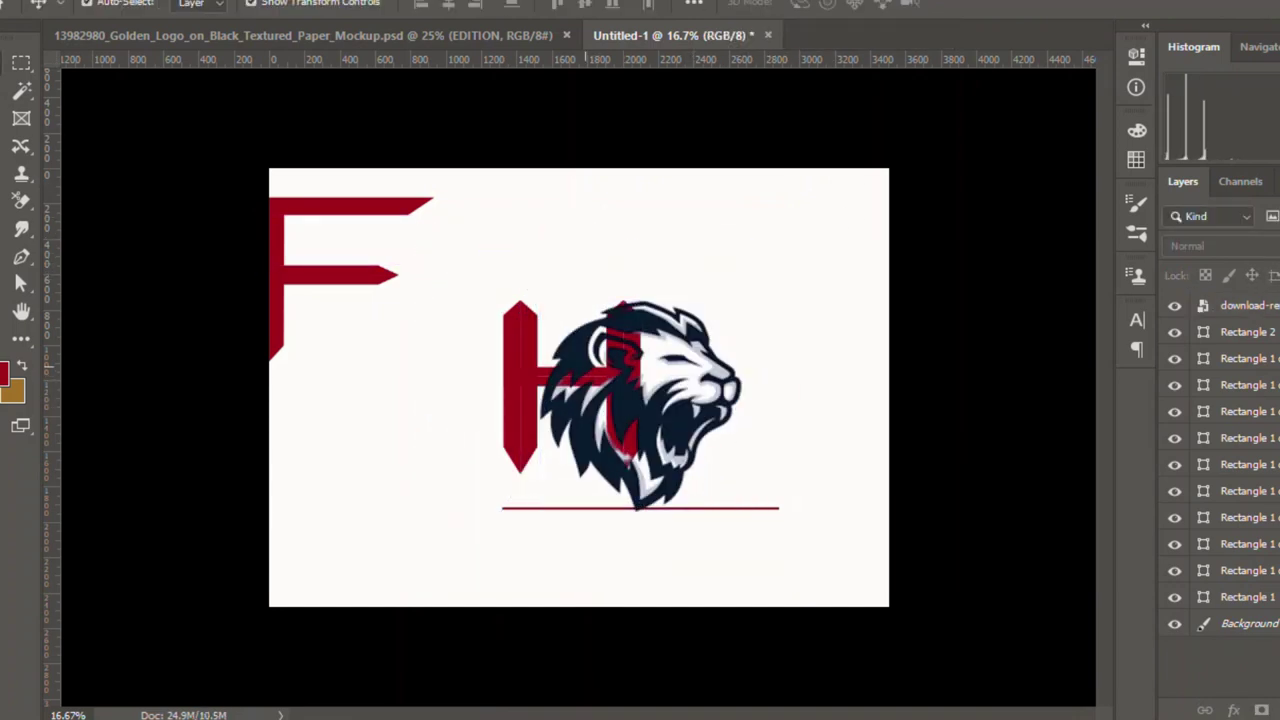
Step: Rasterize the lion smart object so the standard Eraser tool can edit it
{"action": "left_click", "coordinate": [1240, 305]}
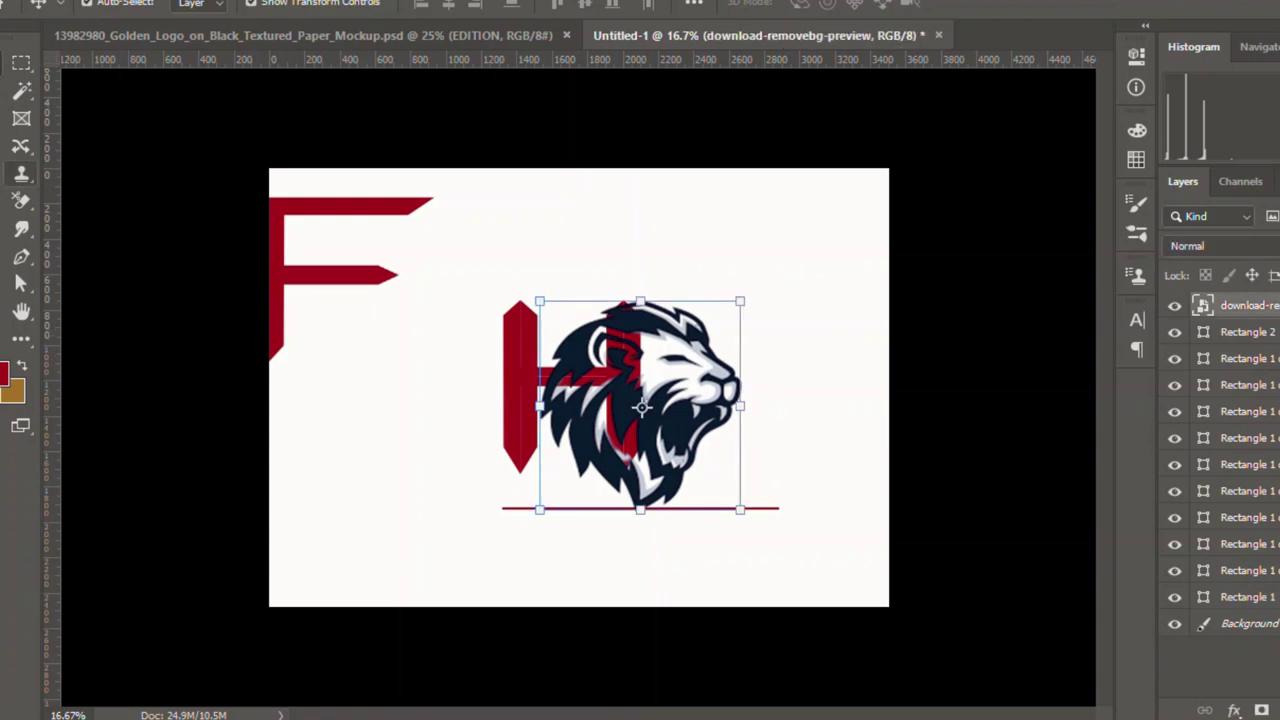
{"action": "left_click", "coordinate": [20, 200]}
{"action": "right_click", "coordinate": [20, 200]}
{"action": "left_click", "coordinate": [100, 203]}
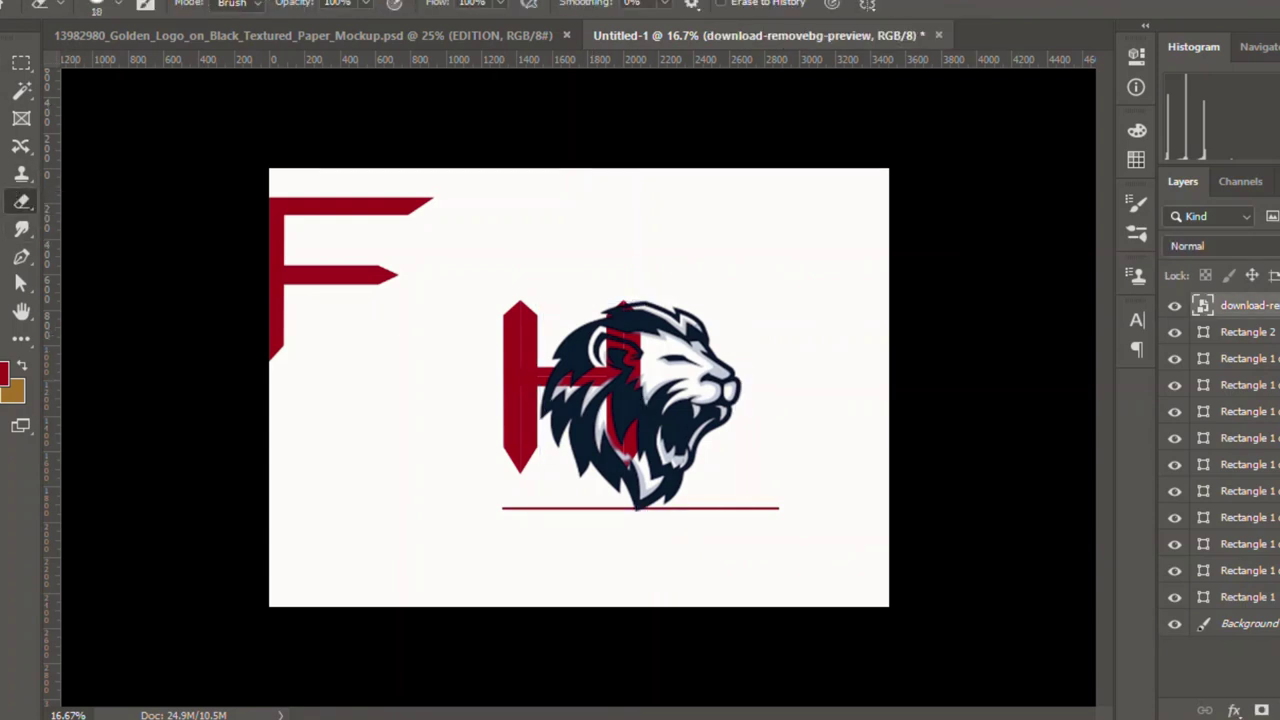
{"action": "left_click", "coordinate": [1203, 305], "text": "ctrl"}
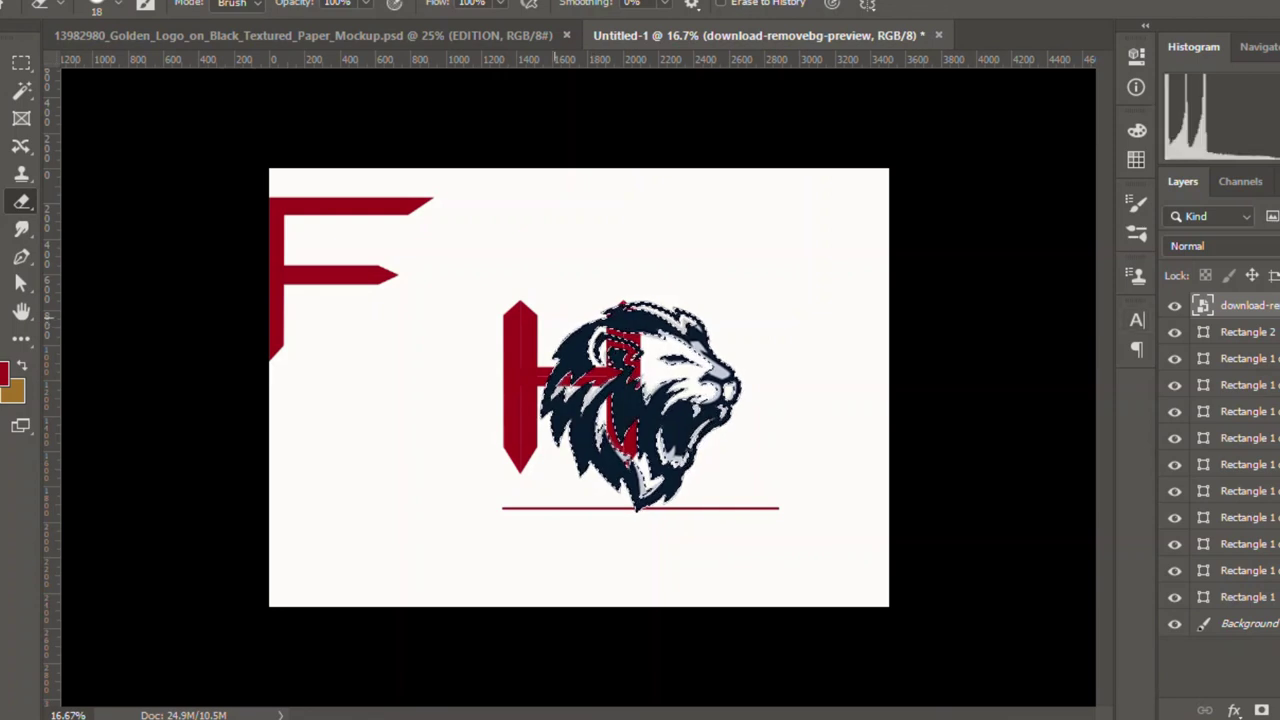
{"action": "key", "text": "v"}
{"action": "key", "text": "e"}
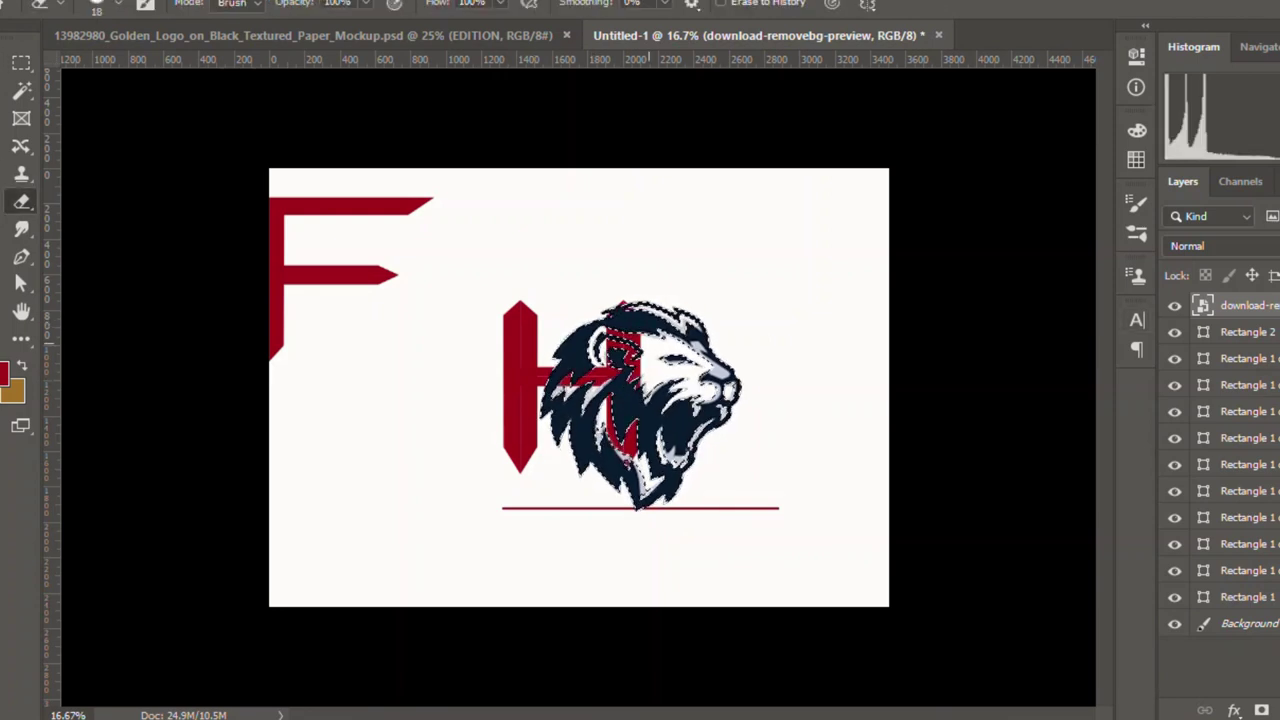
{"action": "left_click", "coordinate": [660, 380]}
{"action": "key", "text": "Return"}
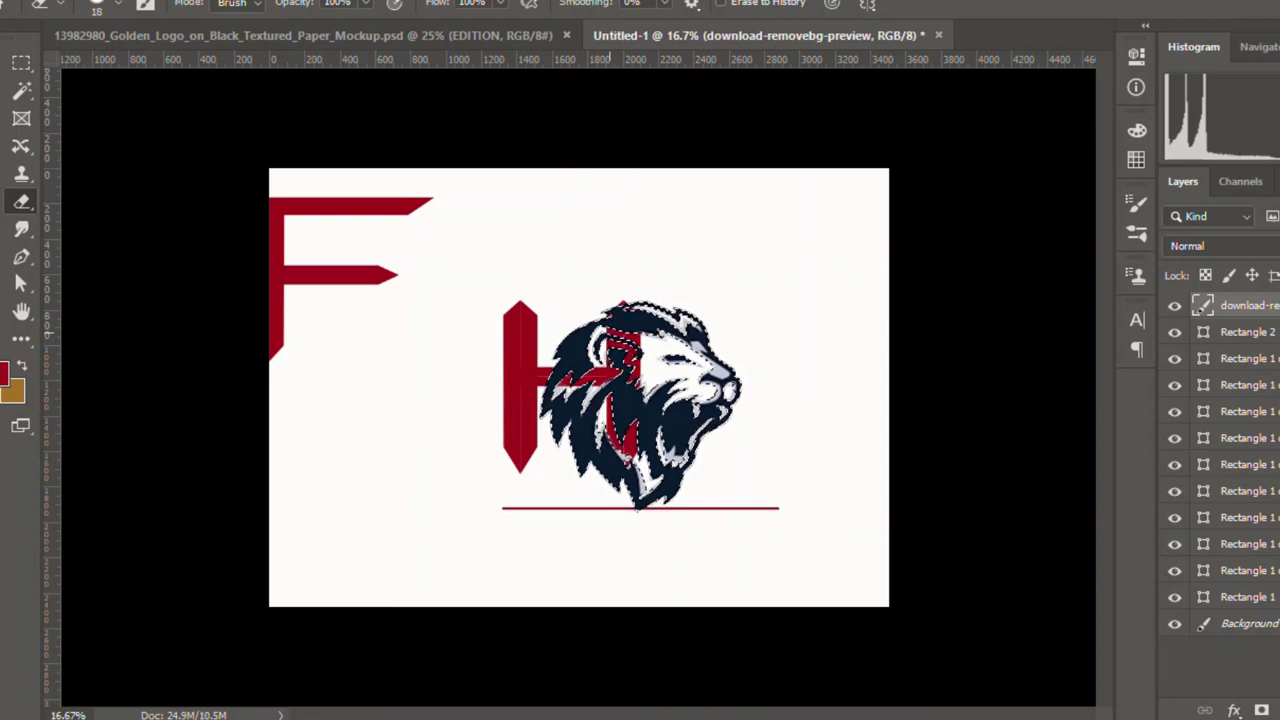
Step: Set the eraser brush size to 73 px at 100% hardness
{"action": "right_click", "coordinate": [540, 294]}
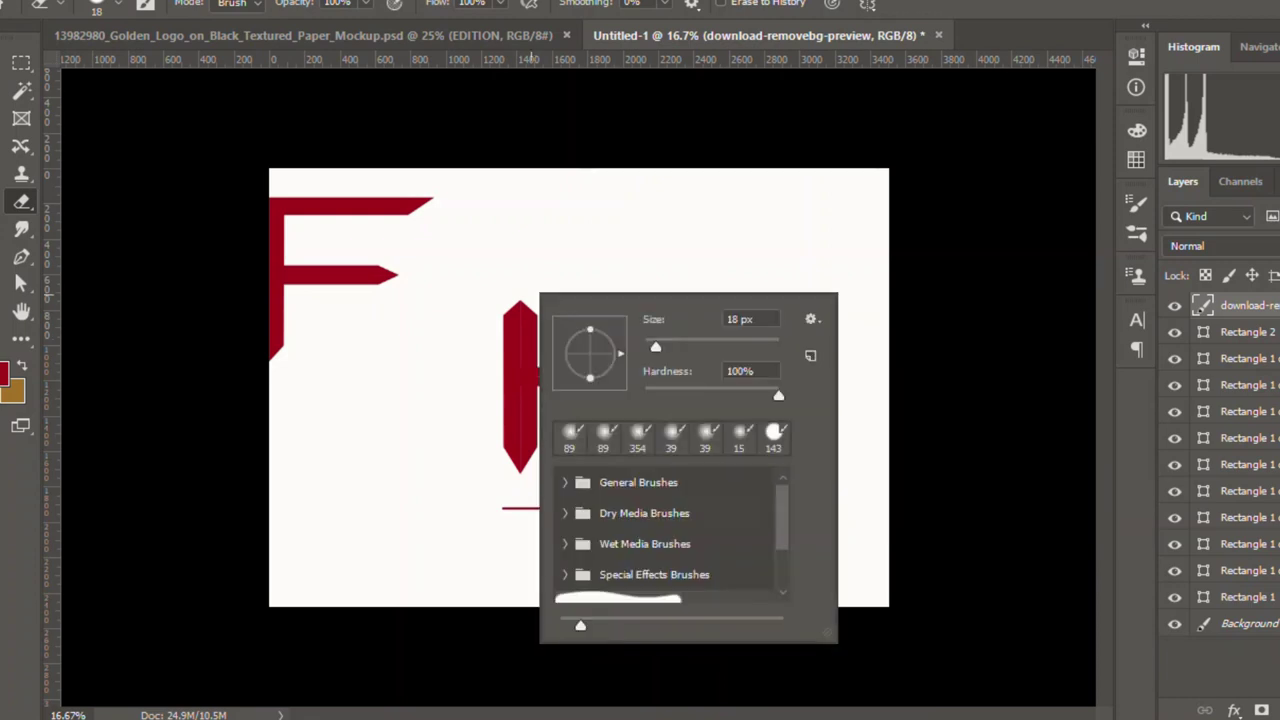
{"action": "left_click_drag", "start_coordinate": [655, 347], "coordinate": [692, 347]}
{"action": "key", "text": "Return"}
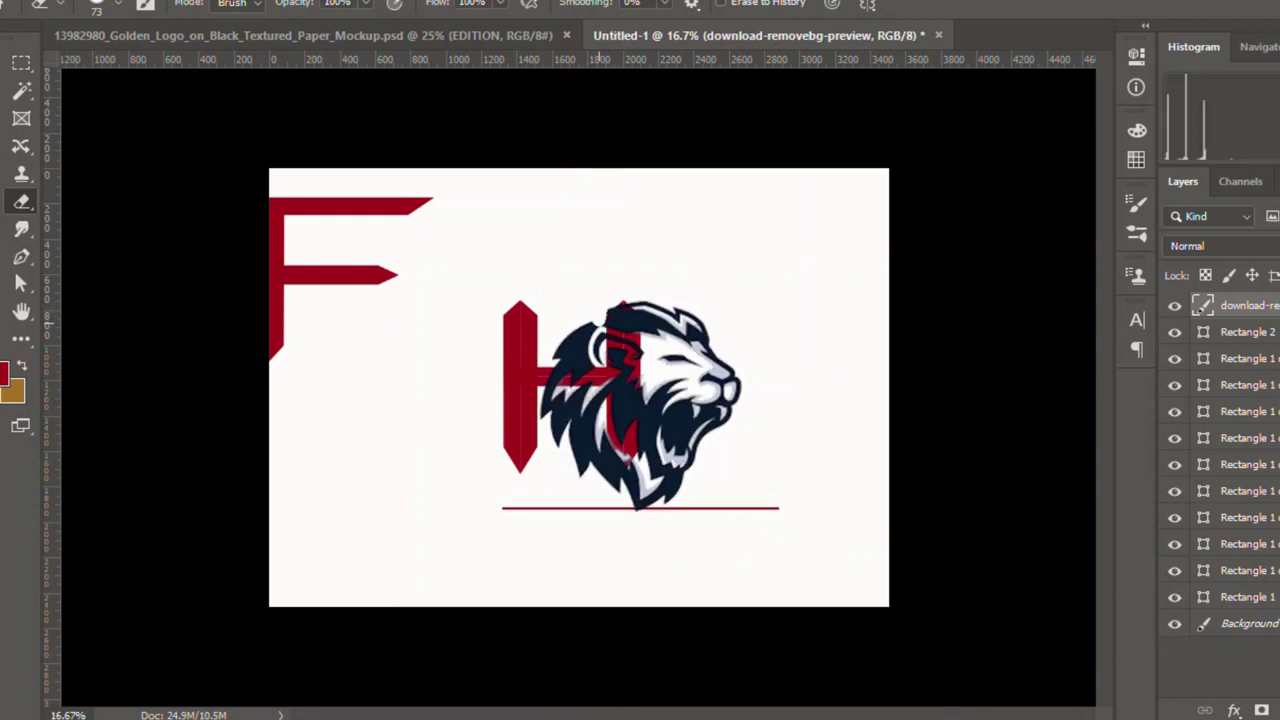
Step: Zoom in on the H and lion and set the eraser hardness to 46%
{"action": "key", "text": "ctrl+plus"}
{"action": "key", "text": "ctrl+plus"}
{"action": "key", "text": "ctrl+plus"}
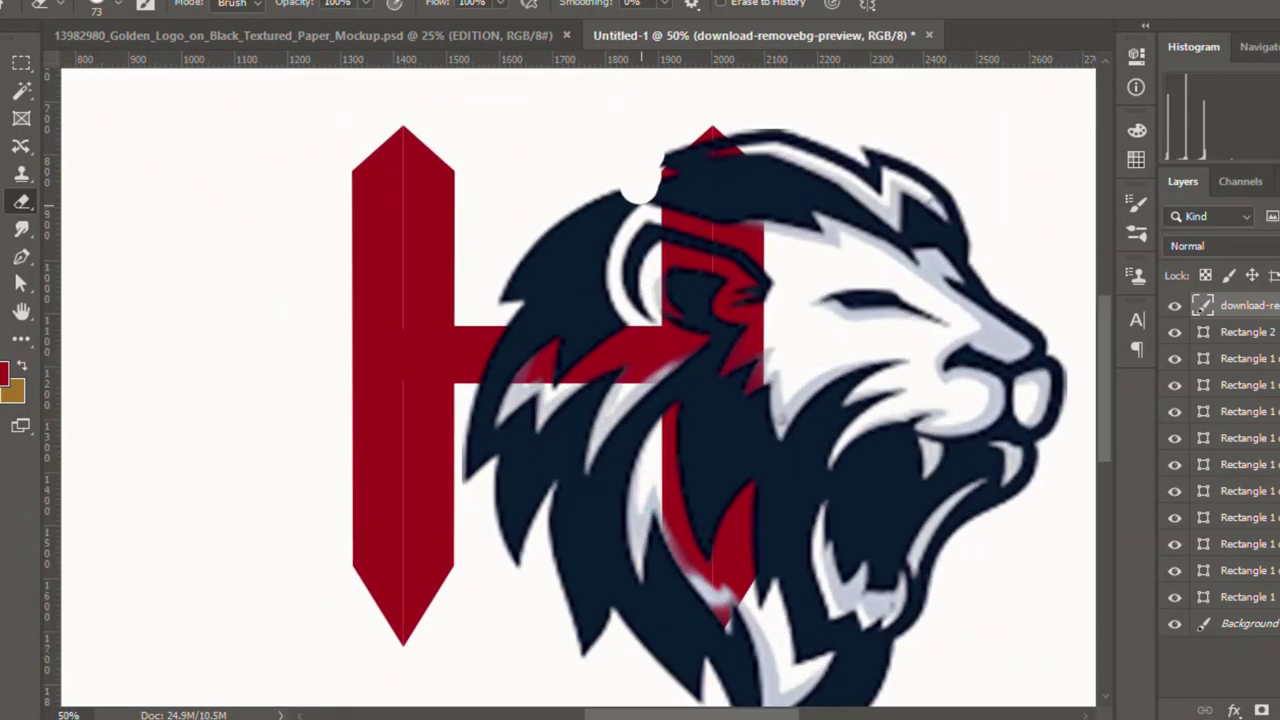
{"action": "right_click", "coordinate": [590, 262]}
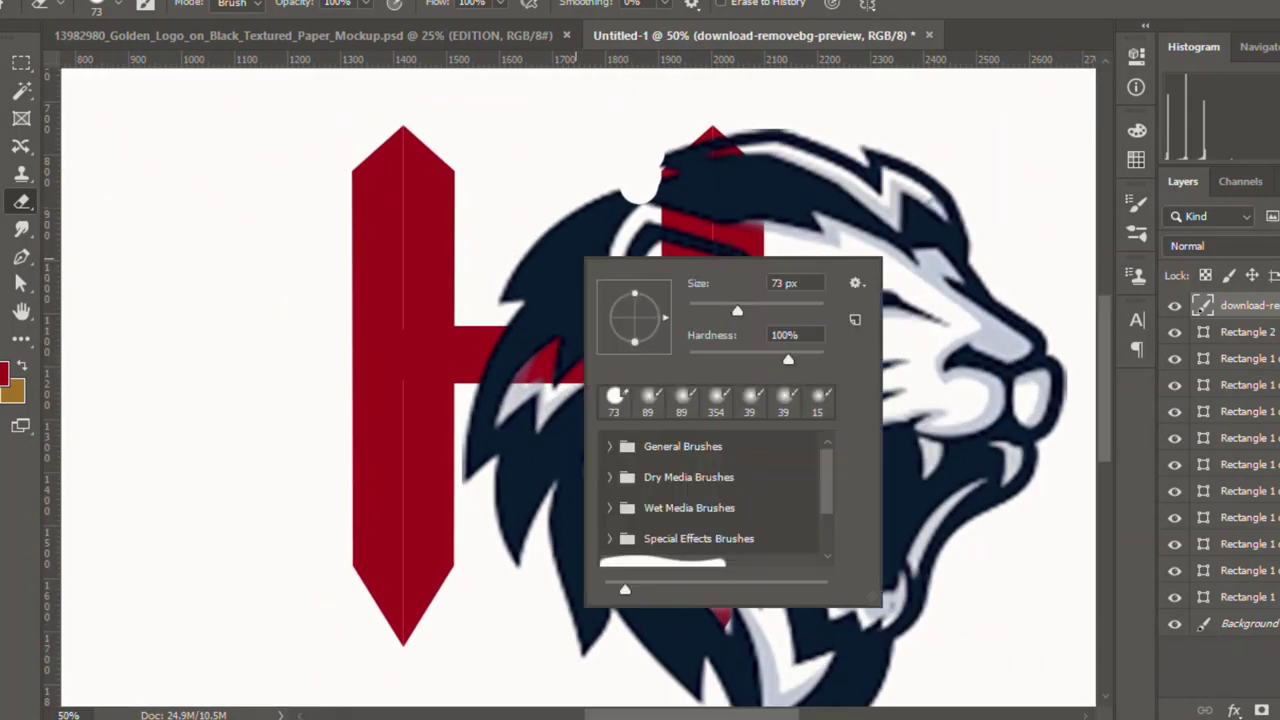
{"action": "left_click_drag", "start_coordinate": [788, 359], "coordinate": [751, 359]}
{"action": "key", "text": "Return"}
Step: Erase the lion's mane covering the top, left side and bottom of the H's right bar
{"action": "mouse_move", "coordinate": [600, 210]}
{"action": "left_mouse_down"}
{"action": "mouse_move", "coordinate": [637, 246]}
{"action": "mouse_move", "coordinate": [645, 315]}
{"action": "mouse_move", "coordinate": [656, 190]}
{"action": "mouse_move", "coordinate": [665, 158]}
{"action": "mouse_move", "coordinate": [686, 150]}
{"action": "left_mouse_up"}
{"action": "mouse_move", "coordinate": [590, 205]}
{"action": "left_mouse_down"}
{"action": "mouse_move", "coordinate": [560, 290]}
{"action": "mouse_move", "coordinate": [600, 312]}
{"action": "mouse_move", "coordinate": [630, 405]}
{"action": "mouse_move", "coordinate": [620, 500]}
{"action": "mouse_move", "coordinate": [560, 335]}
{"action": "mouse_move", "coordinate": [510, 305]}
{"action": "mouse_move", "coordinate": [577, 309]}
{"action": "mouse_move", "coordinate": [535, 245]}
{"action": "left_mouse_up"}
{"action": "mouse_move", "coordinate": [560, 385]}
{"action": "left_mouse_down"}
{"action": "mouse_move", "coordinate": [576, 450]}
{"action": "mouse_move", "coordinate": [655, 426]}
{"action": "mouse_move", "coordinate": [650, 375]}
{"action": "left_mouse_up"}
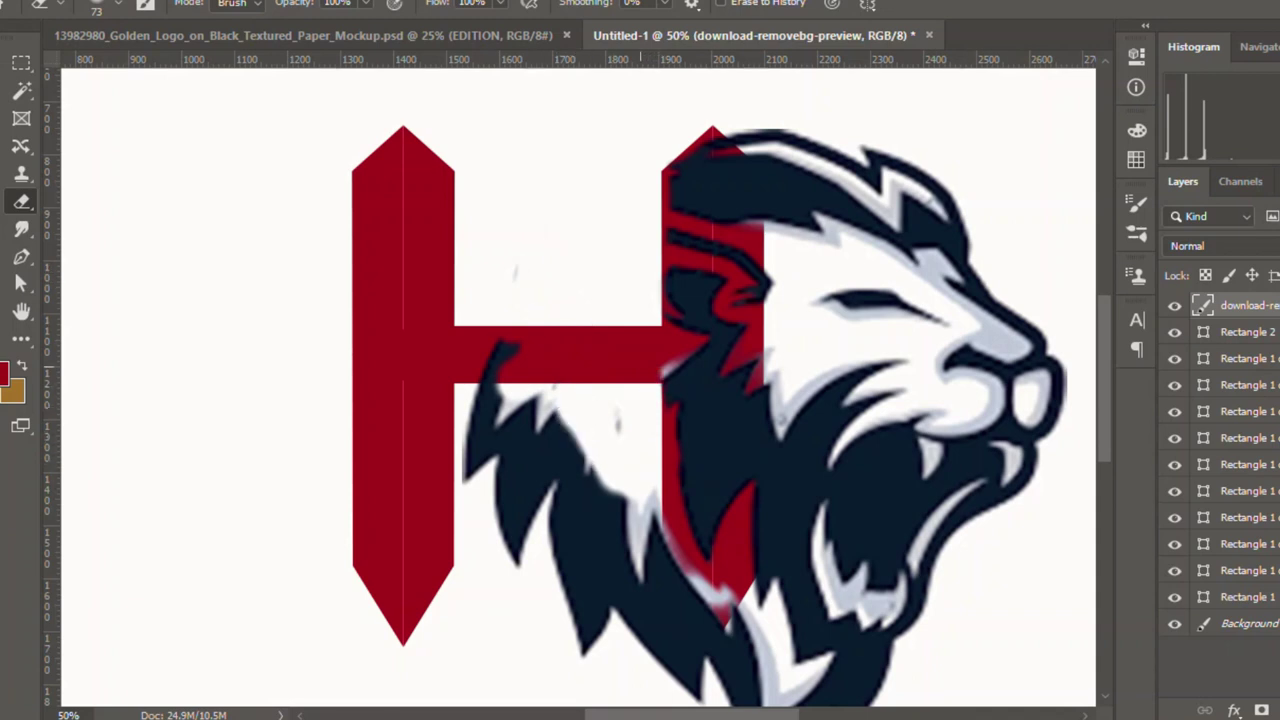
{"action": "mouse_move", "coordinate": [618, 420]}
{"action": "left_mouse_down"}
{"action": "mouse_move", "coordinate": [585, 650]}
{"action": "mouse_move", "coordinate": [635, 500]}
{"action": "mouse_move", "coordinate": [635, 640]}
{"action": "mouse_move", "coordinate": [655, 495]}
{"action": "mouse_move", "coordinate": [655, 655]}
{"action": "mouse_move", "coordinate": [667, 560]}
{"action": "left_mouse_up"}
{"action": "mouse_move", "coordinate": [680, 690]}
{"action": "left_mouse_down"}
{"action": "mouse_move", "coordinate": [690, 660]}
{"action": "mouse_move", "coordinate": [676, 605]}
{"action": "mouse_move", "coordinate": [715, 655]}
{"action": "mouse_move", "coordinate": [680, 575]}
{"action": "left_mouse_up"}
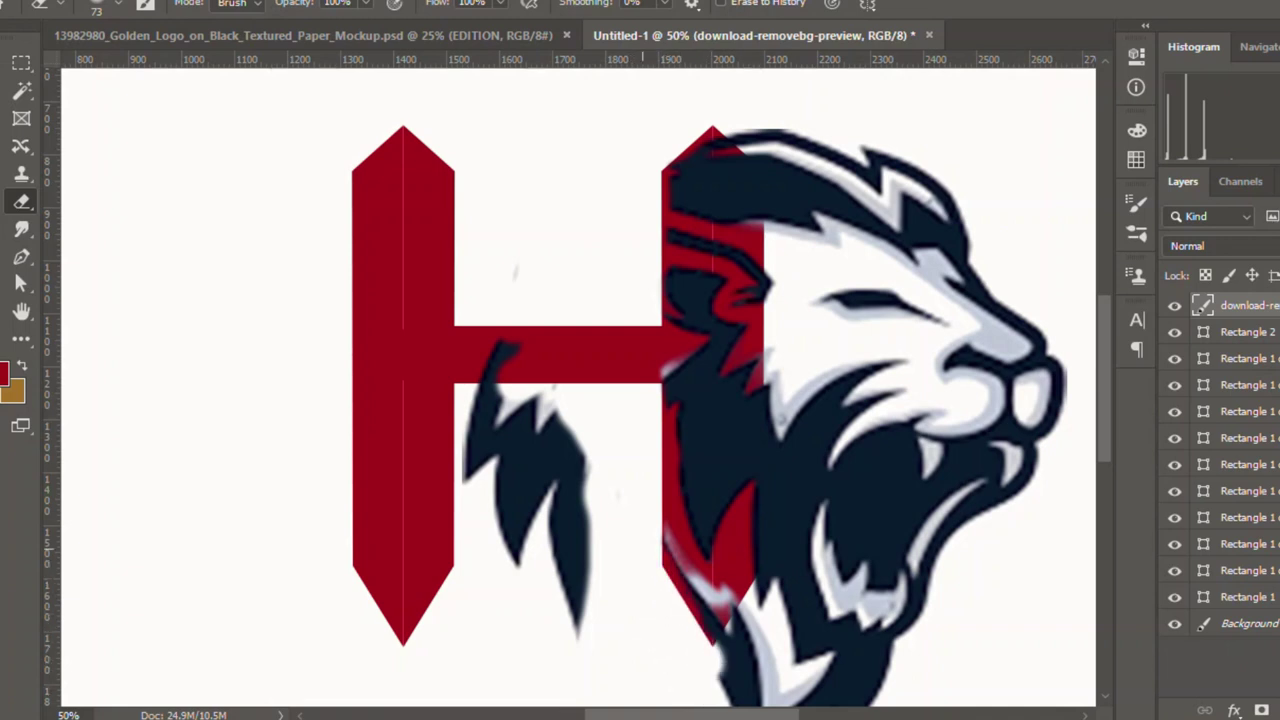
{"action": "left_click_drag", "start_coordinate": [720, 670], "coordinate": [730, 700]}
{"action": "left_click_drag", "start_coordinate": [570, 490], "coordinate": [575, 595]}
Step: Erase the remaining dark mane fragments inside the H
{"action": "left_click_drag", "start_coordinate": [565, 460], "coordinate": [575, 620]}
{"action": "left_click_drag", "start_coordinate": [530, 540], "coordinate": [570, 440]}
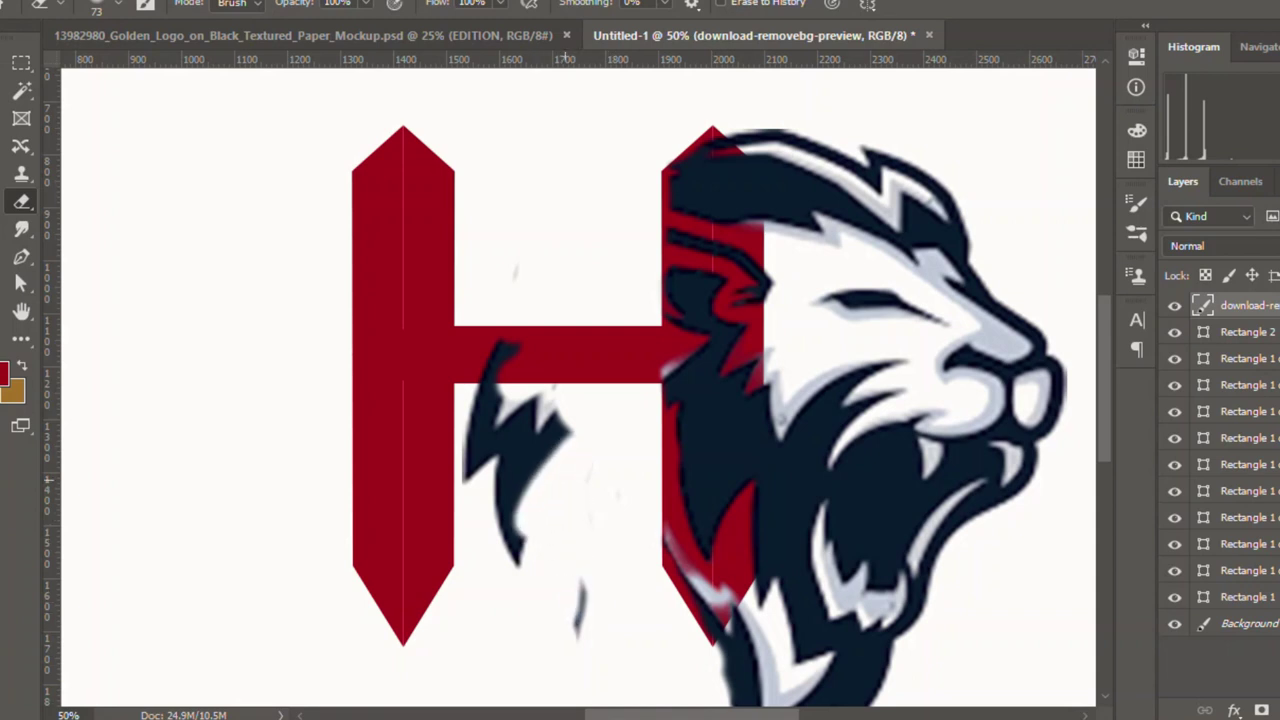
{"action": "mouse_move", "coordinate": [580, 585]}
{"action": "left_mouse_down"}
{"action": "mouse_move", "coordinate": [515, 560]}
{"action": "mouse_move", "coordinate": [580, 640]}
{"action": "left_mouse_up"}
{"action": "left_click_drag", "start_coordinate": [560, 540], "coordinate": [500, 345]}
{"action": "left_click_drag", "start_coordinate": [565, 400], "coordinate": [505, 518]}
{"action": "mouse_move", "coordinate": [500, 445]}
{"action": "left_mouse_down"}
{"action": "mouse_move", "coordinate": [465, 485]}
{"action": "mouse_move", "coordinate": [510, 545]}
{"action": "left_mouse_up"}
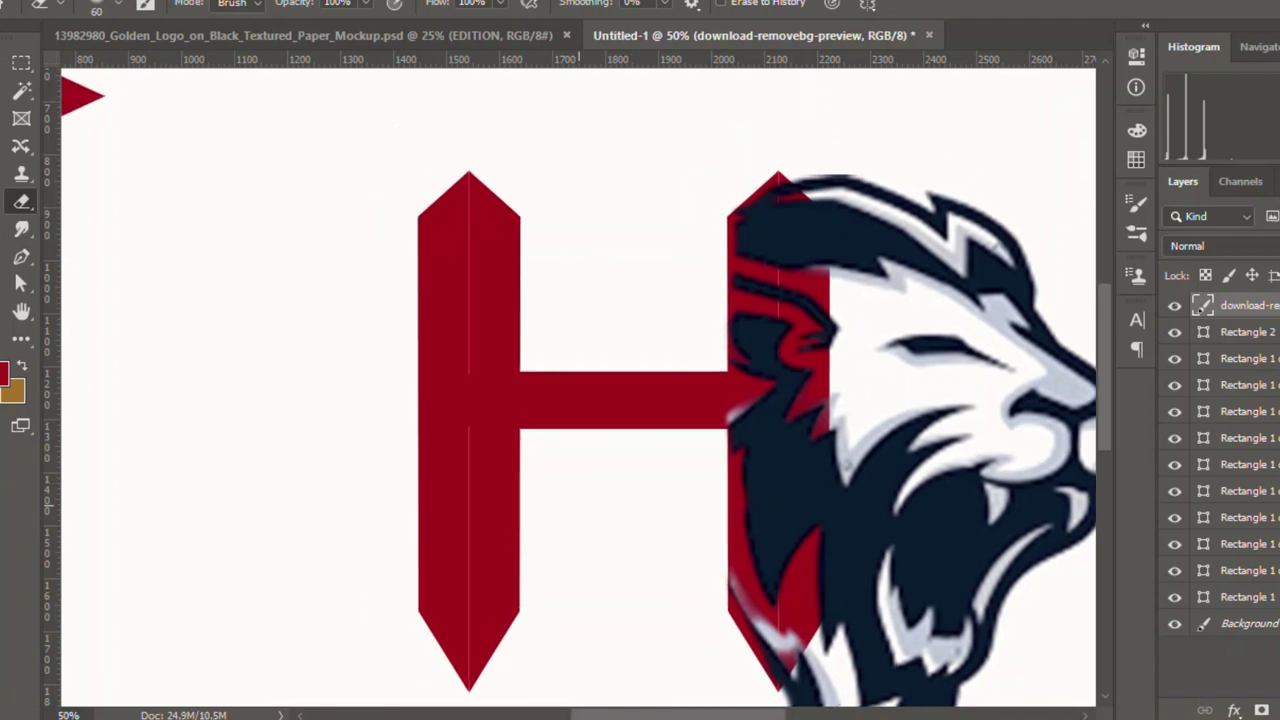
Step: Erase the lion's lower neck and chin tip near the underline
{"action": "left_click_drag", "start_coordinate": [660, 500], "coordinate": [486, 251]}
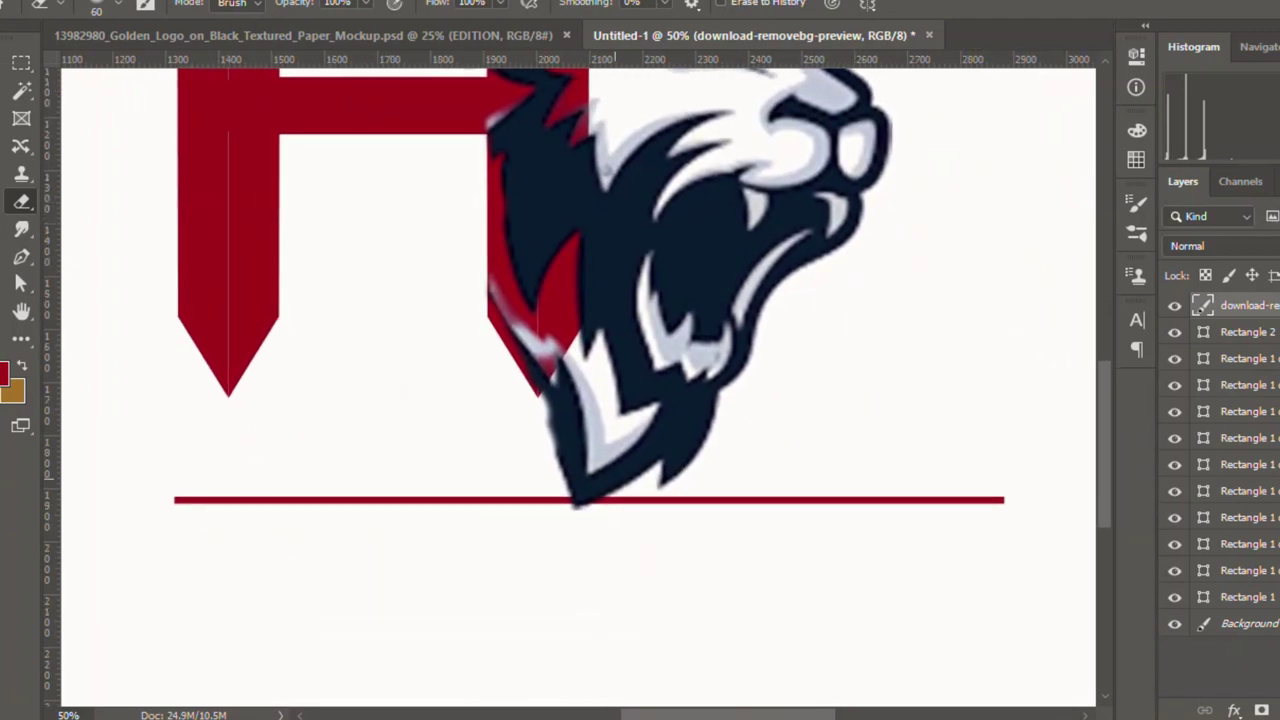
{"action": "mouse_move", "coordinate": [578, 500]}
{"action": "left_mouse_down"}
{"action": "mouse_move", "coordinate": [575, 445]}
{"action": "mouse_move", "coordinate": [540, 350]}
{"action": "mouse_move", "coordinate": [490, 286]}
{"action": "mouse_move", "coordinate": [555, 340]}
{"action": "mouse_move", "coordinate": [556, 478]}
{"action": "mouse_move", "coordinate": [575, 355]}
{"action": "mouse_move", "coordinate": [600, 475]}
{"action": "mouse_move", "coordinate": [640, 465]}
{"action": "mouse_move", "coordinate": [650, 425]}
{"action": "mouse_move", "coordinate": [700, 430]}
{"action": "mouse_move", "coordinate": [650, 480]}
{"action": "left_mouse_up"}
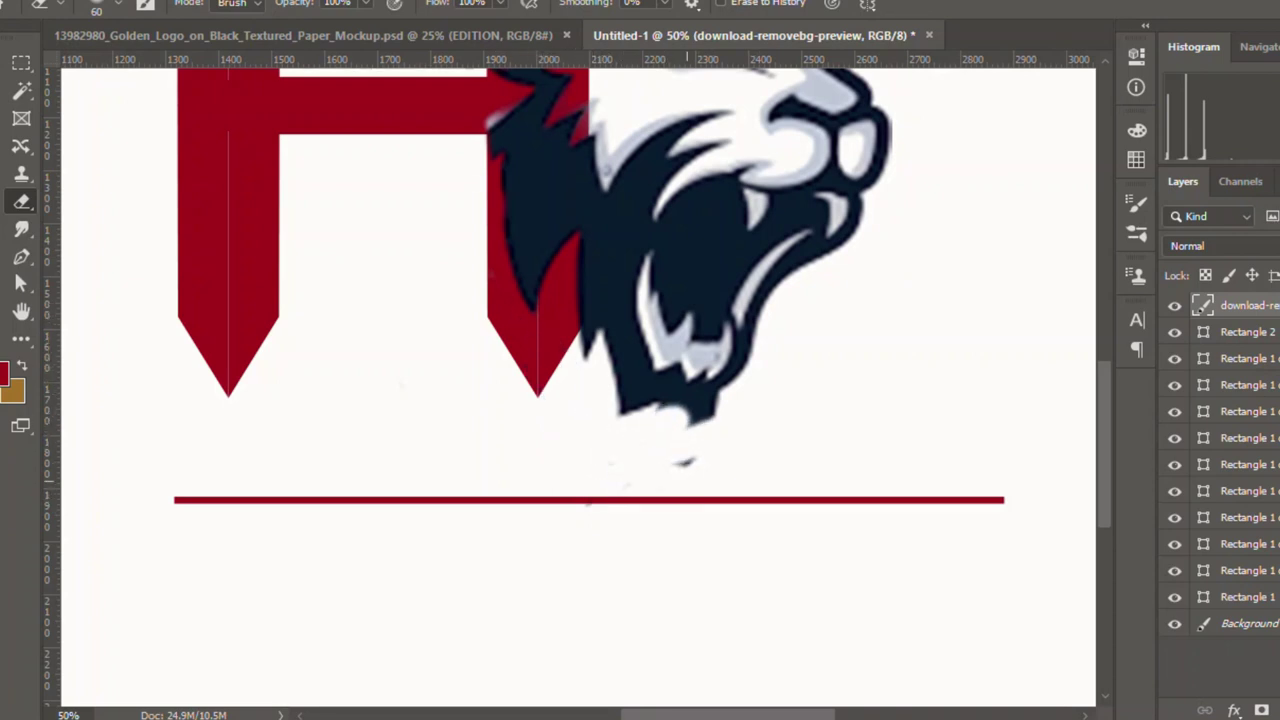
{"action": "mouse_move", "coordinate": [688, 420]}
{"action": "left_mouse_down"}
{"action": "mouse_move", "coordinate": [715, 418]}
{"action": "mouse_move", "coordinate": [652, 421]}
{"action": "left_mouse_up"}
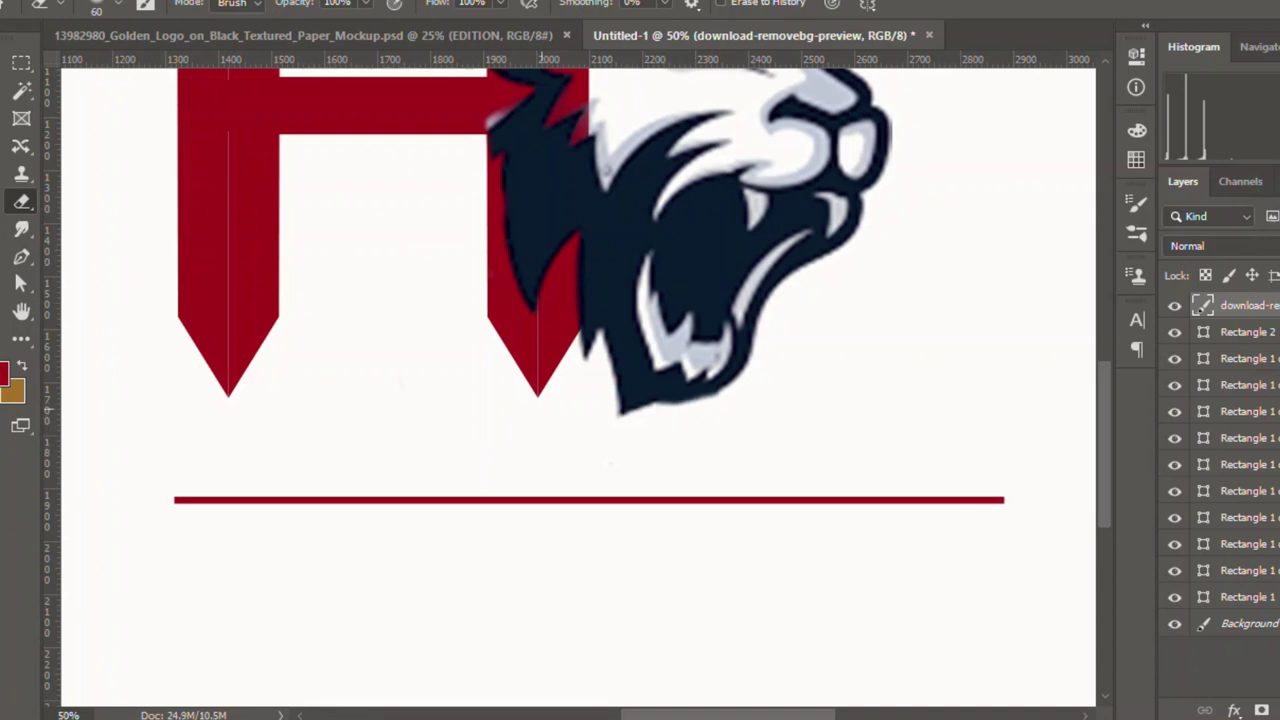
{"action": "scroll", "coordinate": [580, 380], "scroll_direction": "up", "scroll_amount": 5}
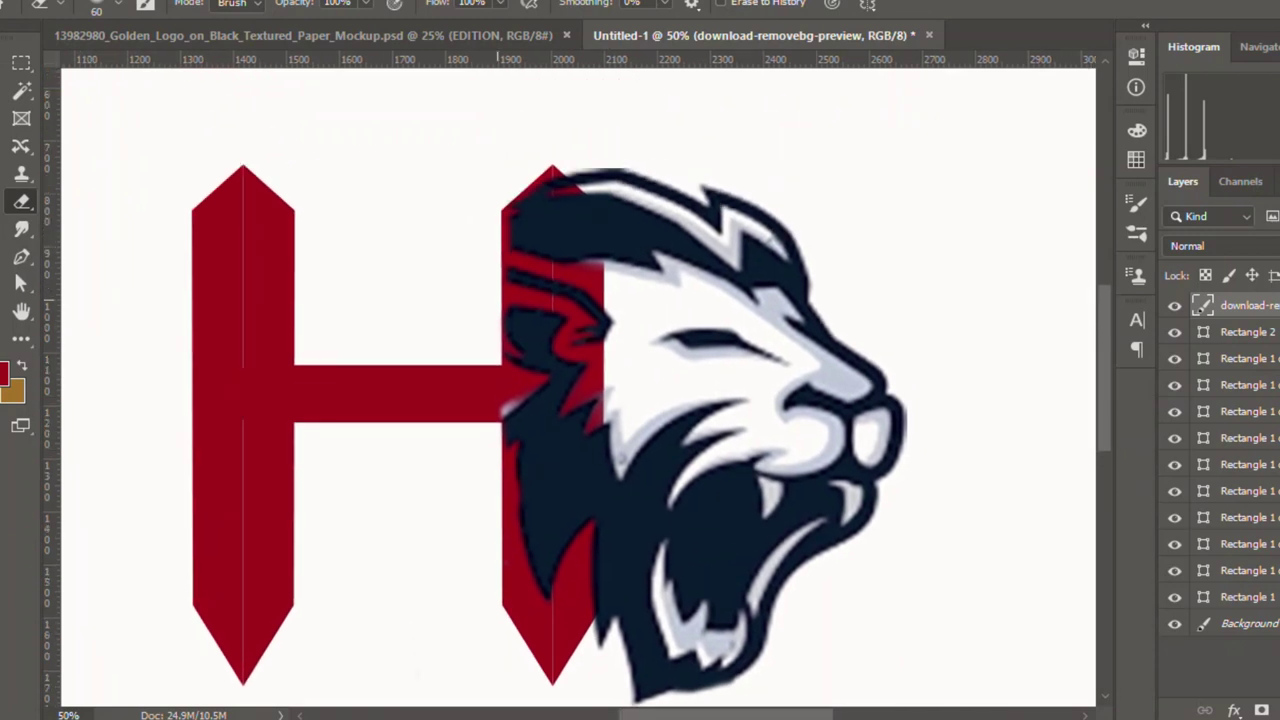
{"action": "key", "text": "s"}
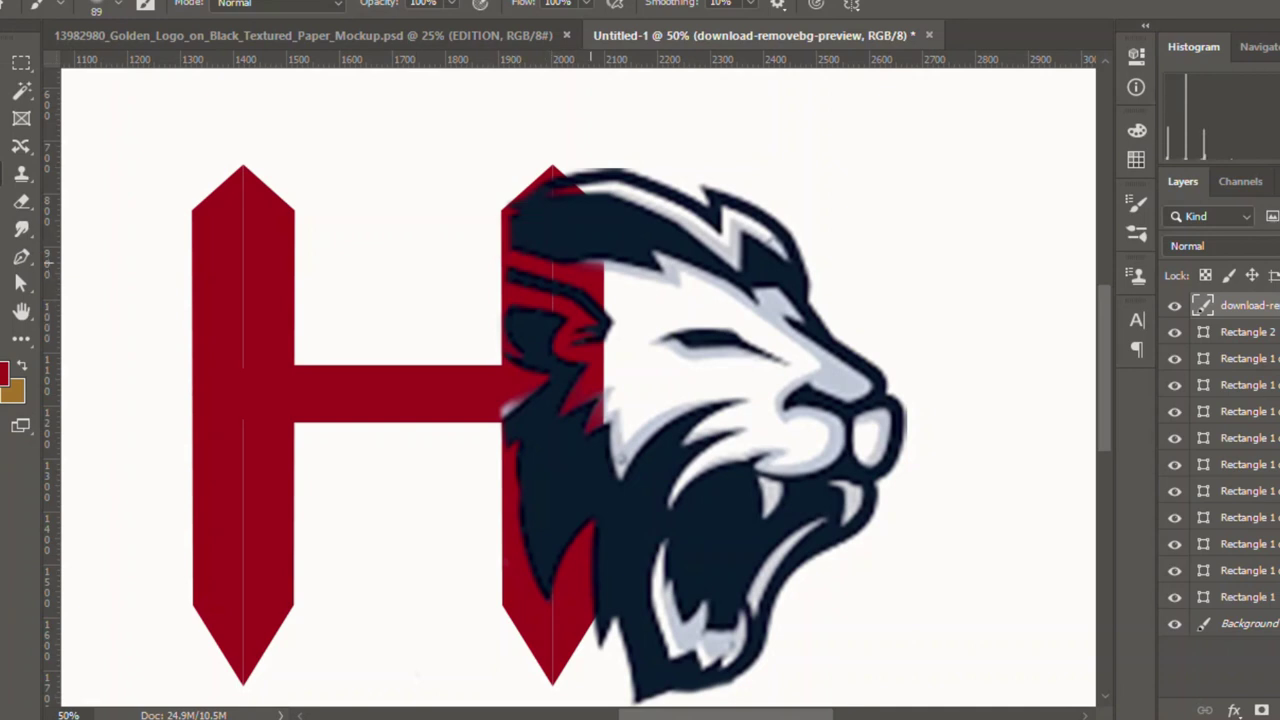
Step: Nudge the lion slightly left, touch up its layer with the eraser, then deselect all layers
{"action": "key", "text": "v"}
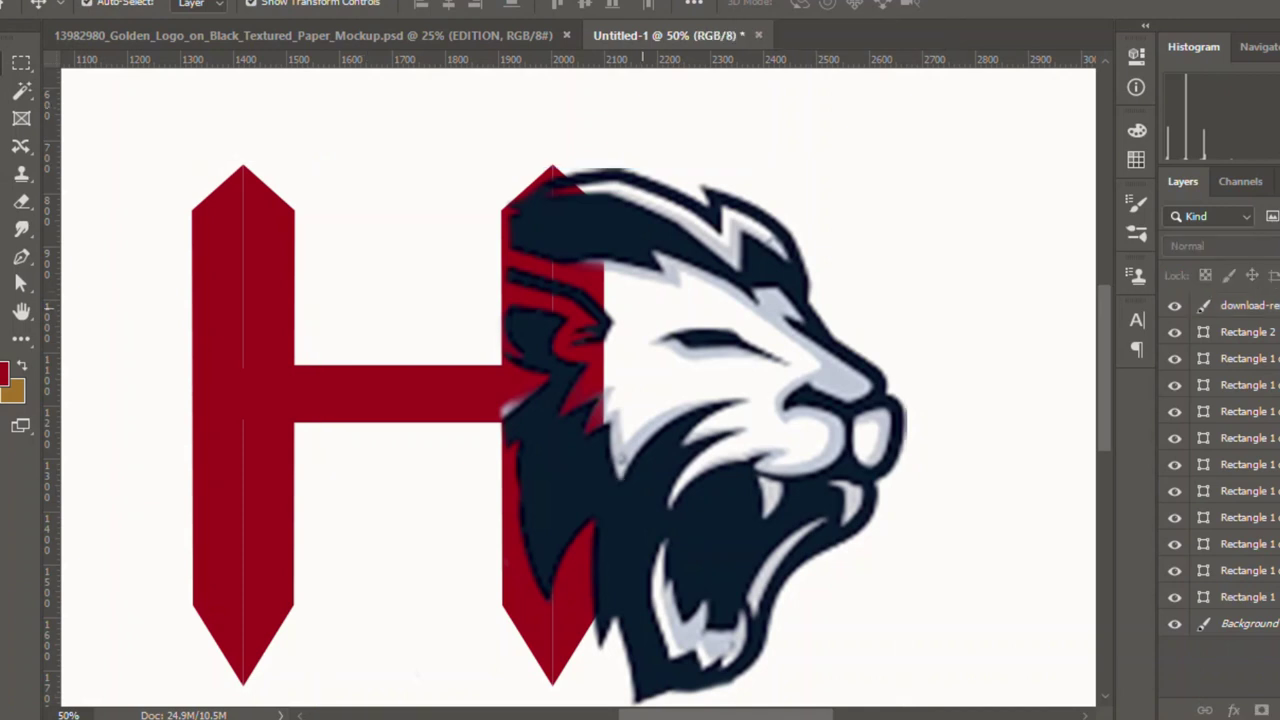
{"action": "left_click_drag", "start_coordinate": [614, 480], "coordinate": [610, 484]}
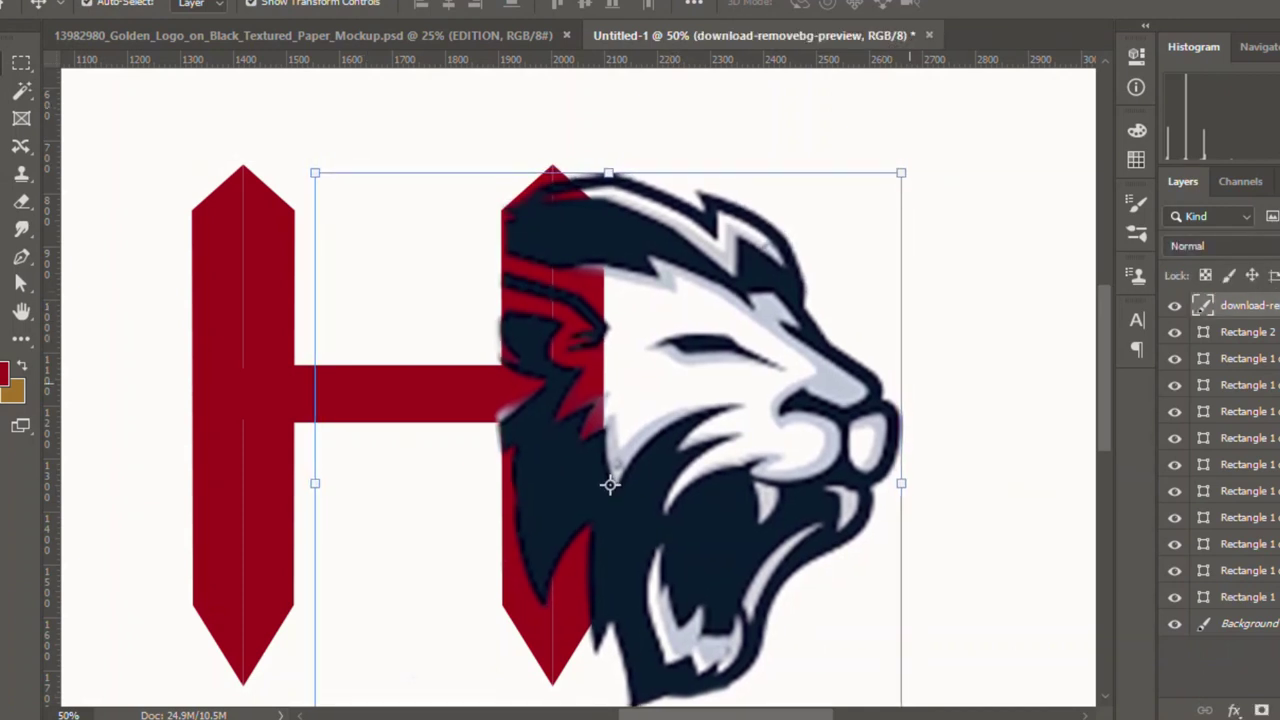
{"action": "left_click", "coordinate": [605, 110]}
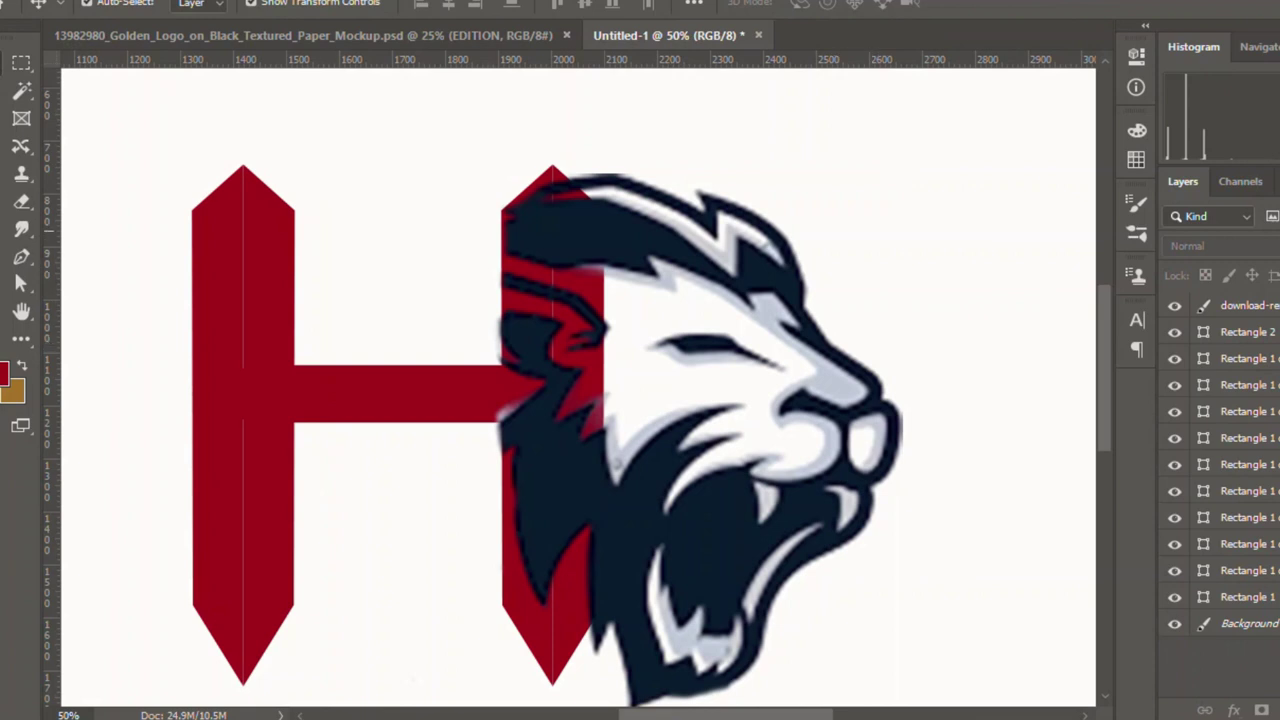
{"action": "left_click", "coordinate": [608, 480]}
{"action": "left_click", "coordinate": [848, 110]}
{"action": "key", "text": "e"}
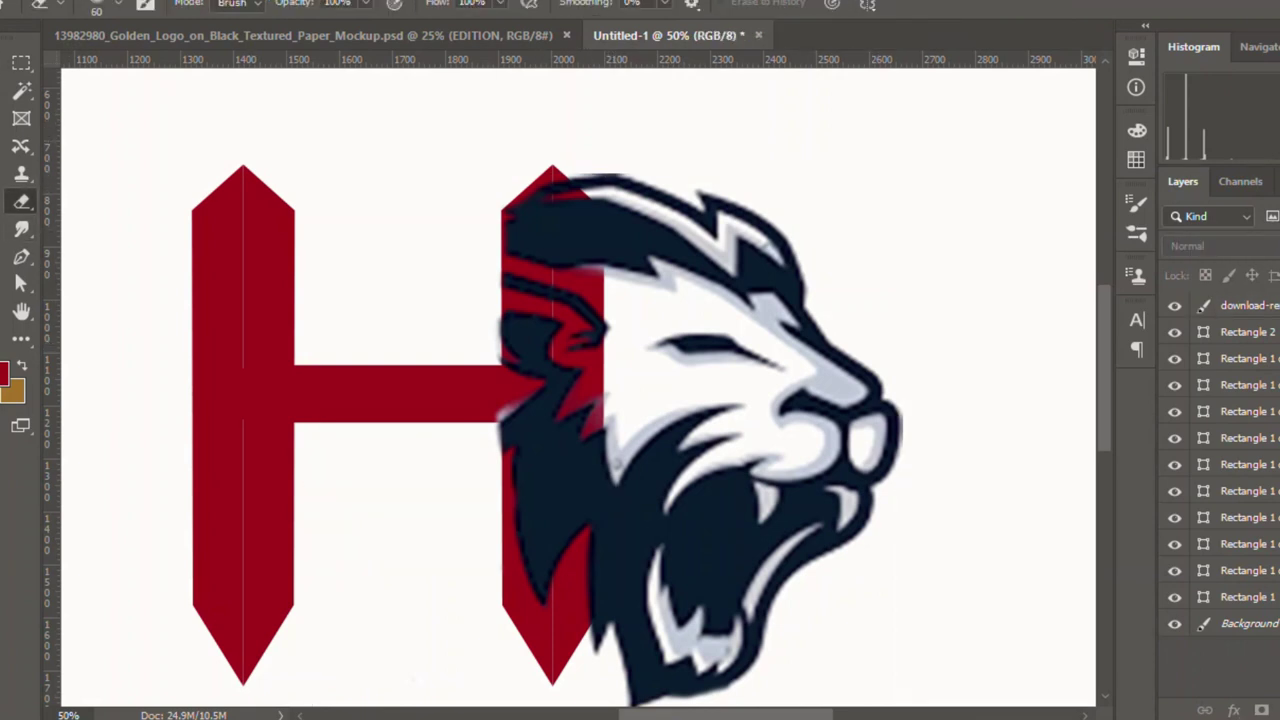
{"action": "left_click", "coordinate": [1240, 305]}
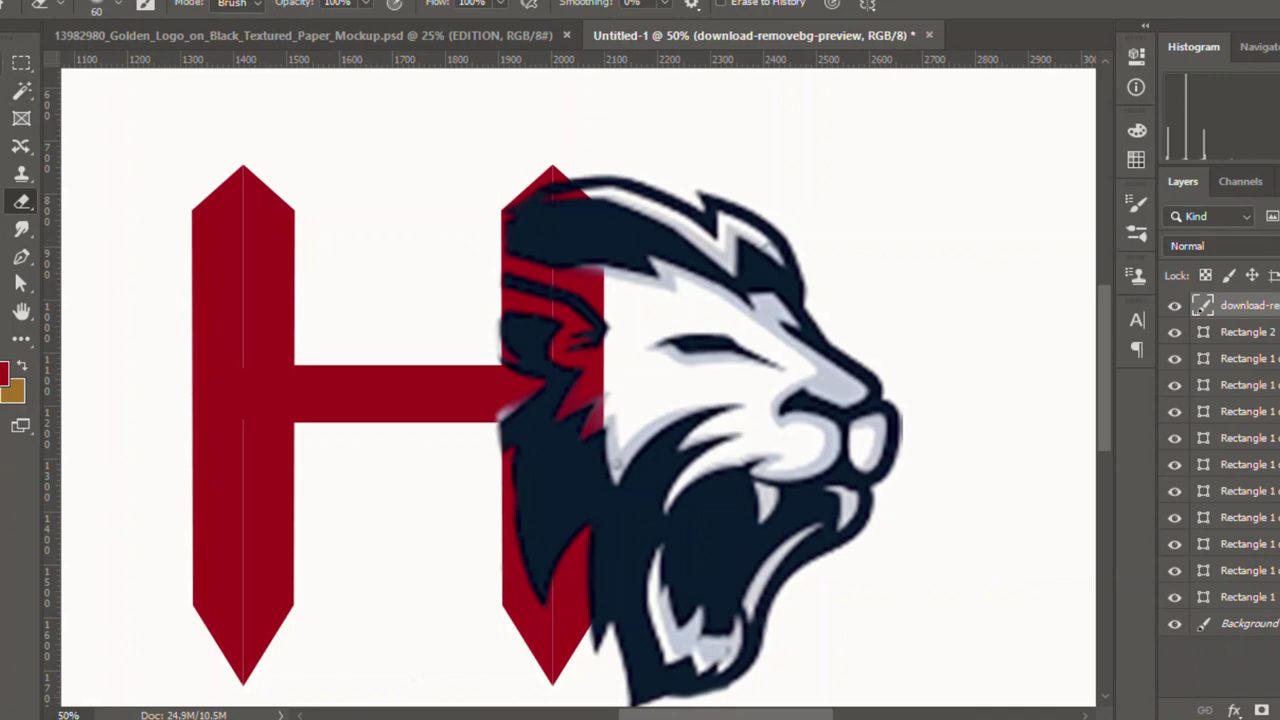
{"action": "key", "text": "v"}
{"action": "left_click", "coordinate": [830, 120]}
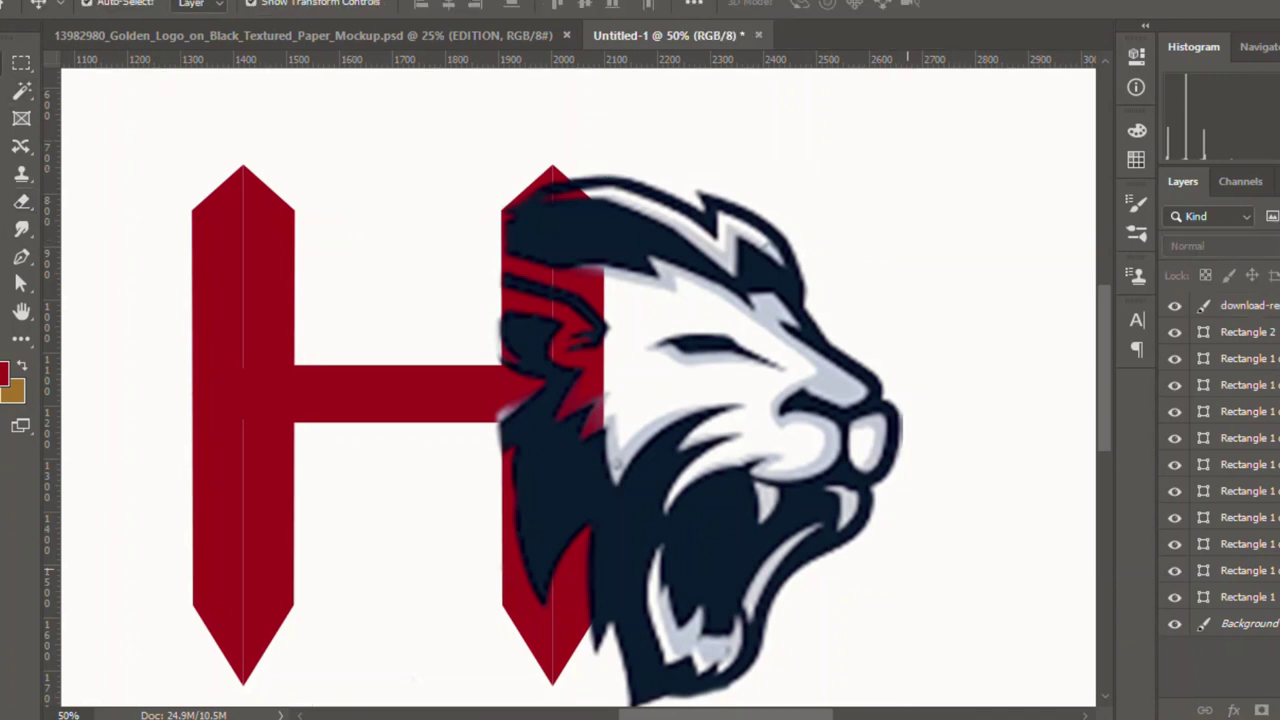
Step: Move the F closer to the H and narrow it from its right side
{"action": "key", "text": "ctrl+minus"}
{"action": "key", "text": "ctrl+minus"}
{"action": "key", "text": "ctrl+minus"}
{"action": "left_click", "coordinate": [328, 270]}
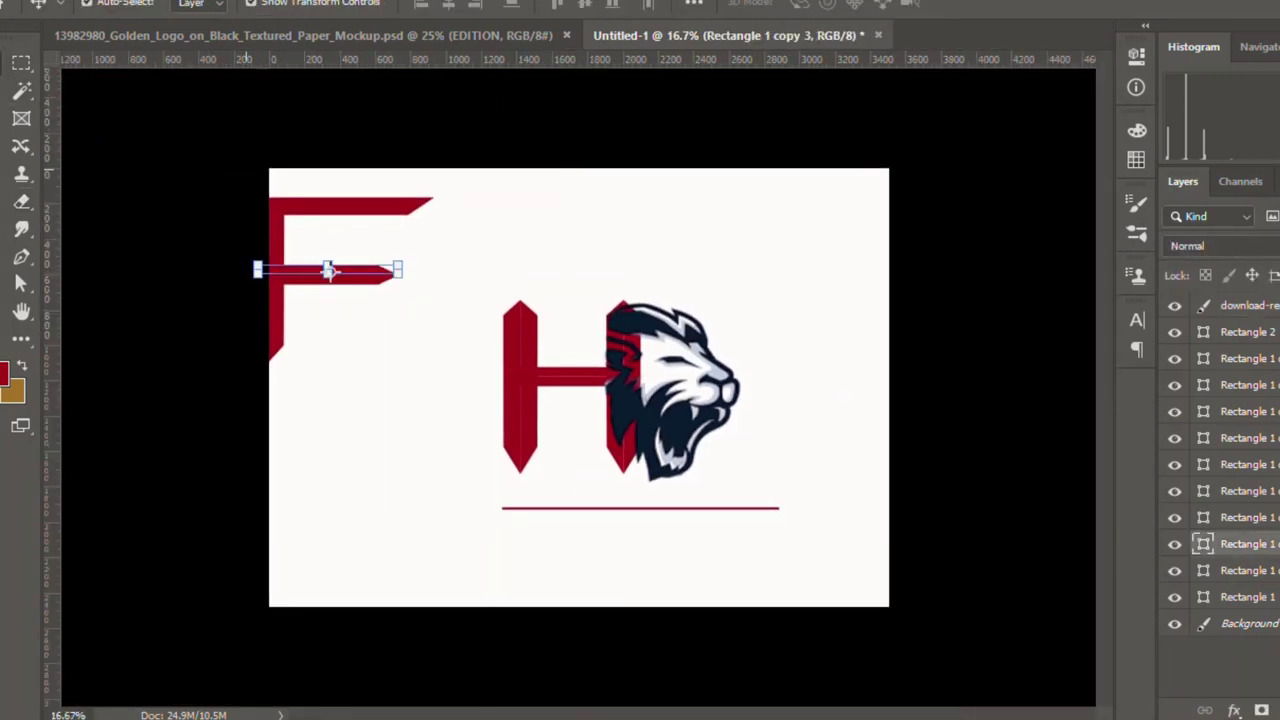
{"action": "left_click_drag", "start_coordinate": [358, 286], "coordinate": [459, 336]}
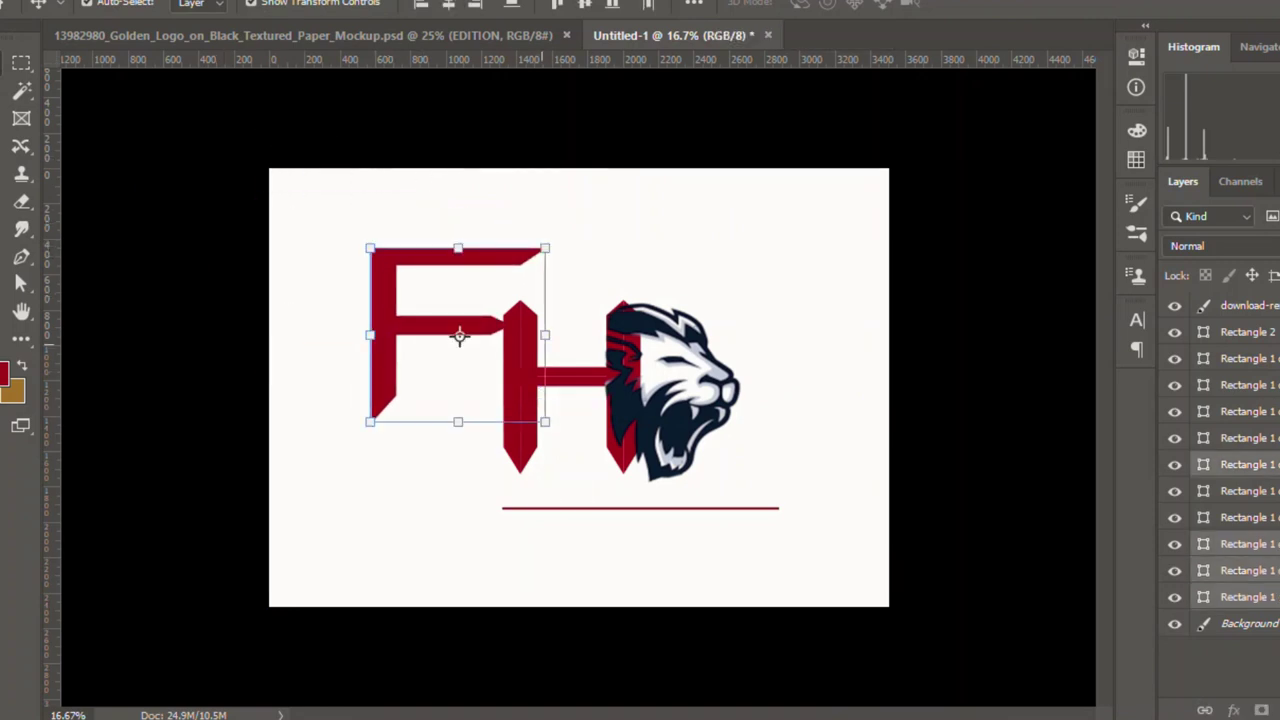
{"action": "key", "text": "ctrl+t"}
{"action": "left_click_drag", "start_coordinate": [545, 335], "coordinate": [481, 335]}
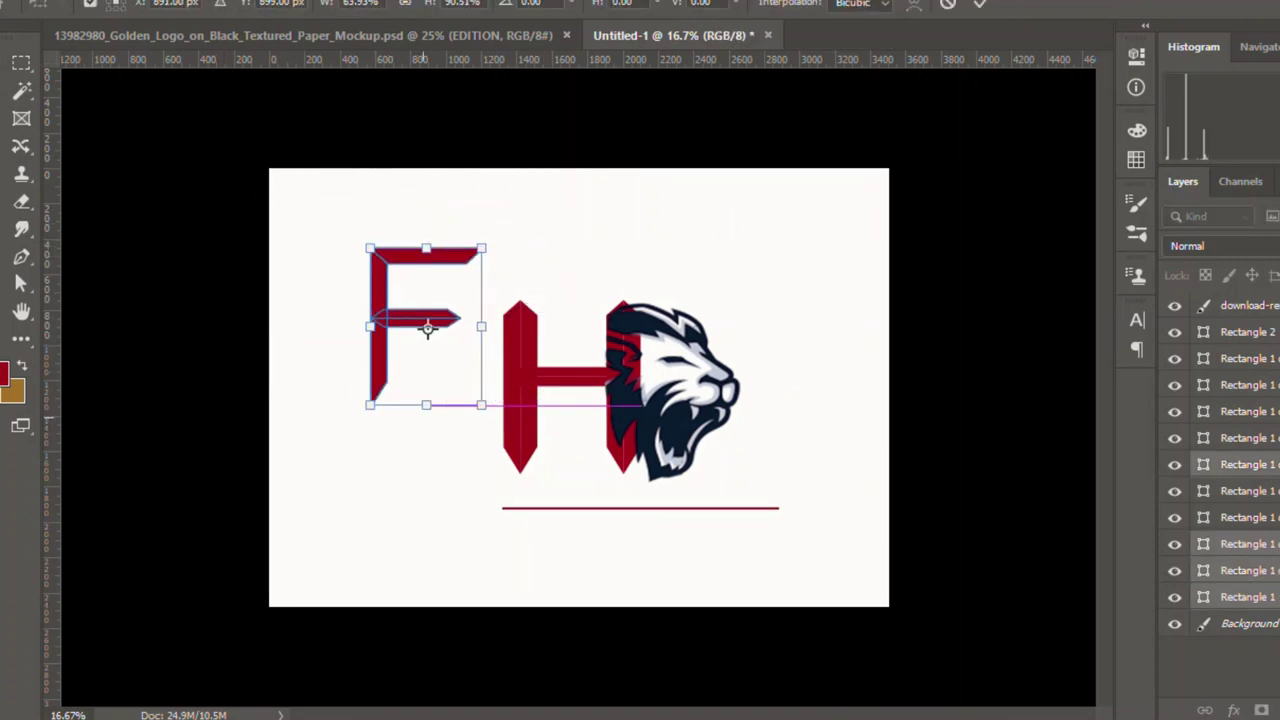
{"action": "left_click", "coordinate": [979, 4]}
{"action": "left_click", "coordinate": [495, 264]}
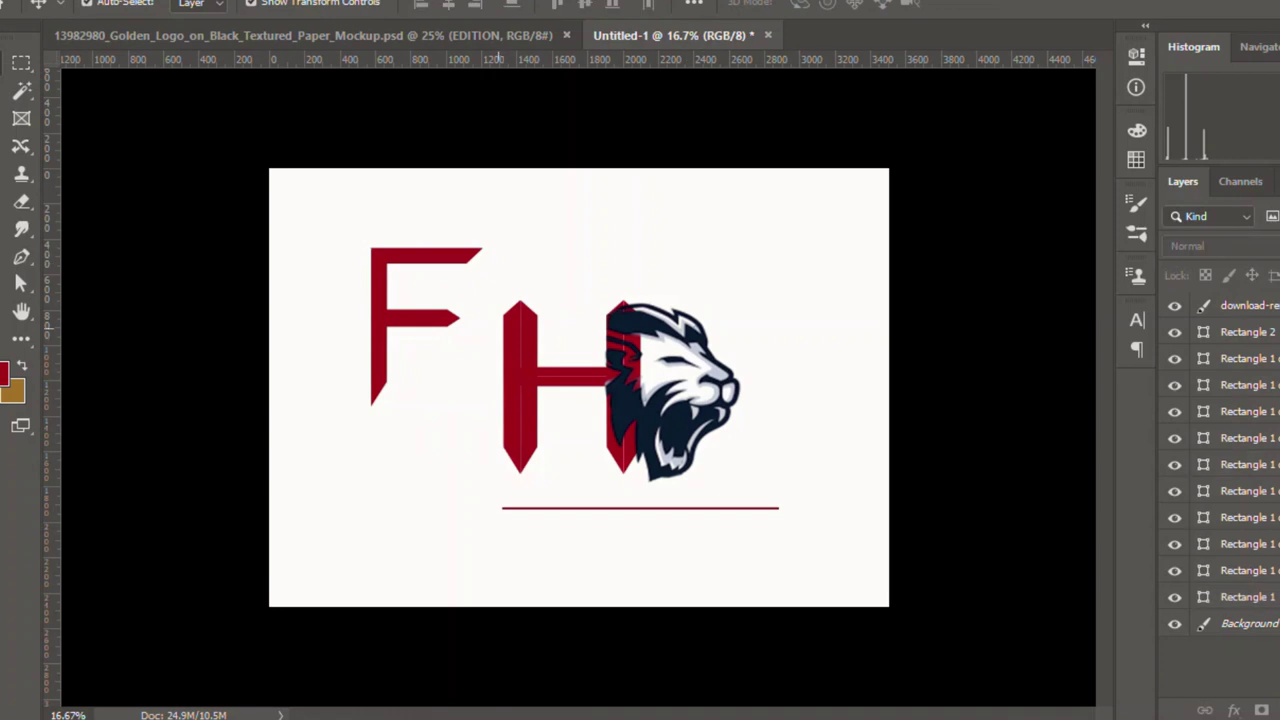
Step: Shift the H and lion right and down, then move the F up against the H
{"action": "left_click", "coordinate": [643, 407]}
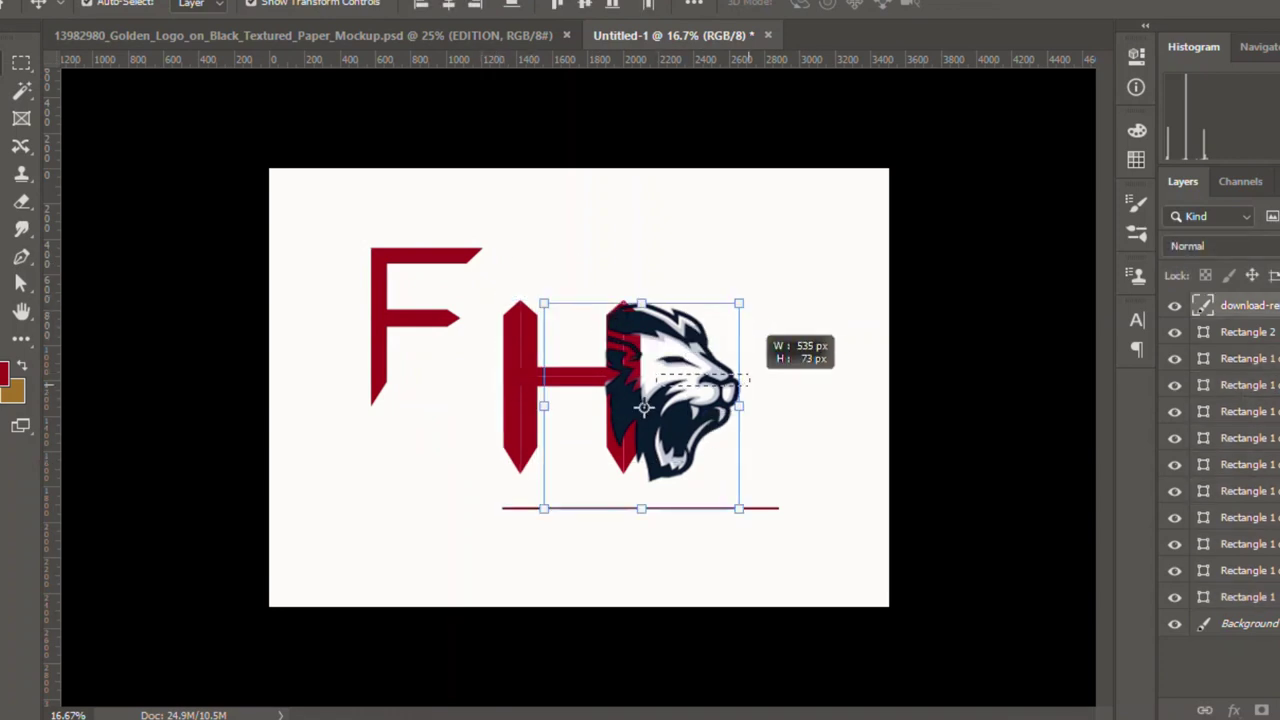
{"action": "left_click", "coordinate": [623, 408], "text": "shift"}
{"action": "left_click_drag", "start_coordinate": [623, 408], "coordinate": [734, 436]}
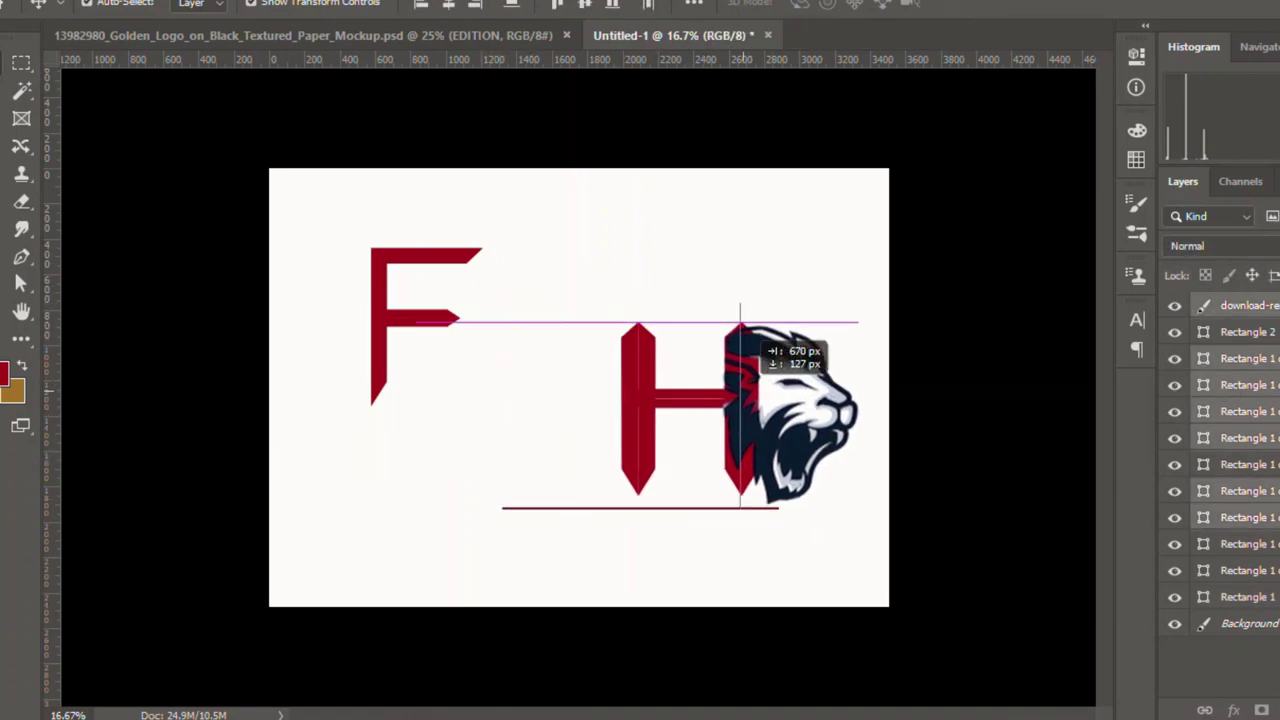
{"action": "left_click_drag", "start_coordinate": [341, 218], "coordinate": [502, 400]}
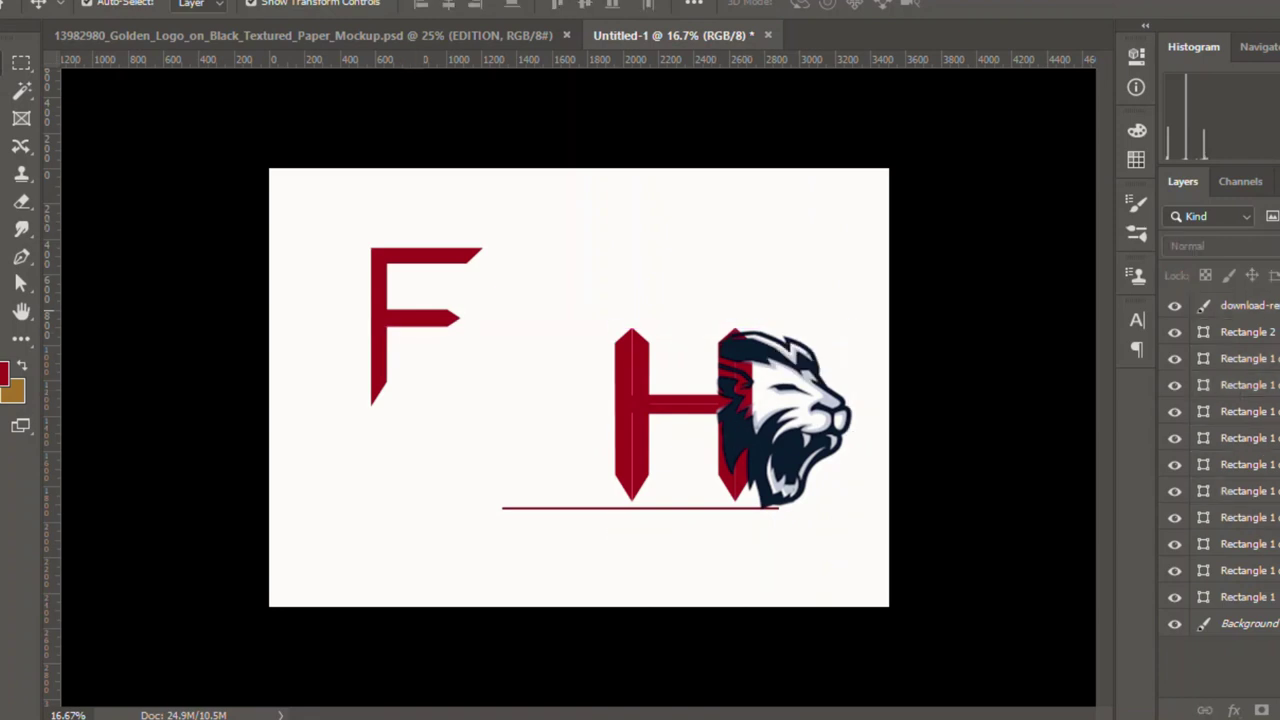
{"action": "left_click_drag", "start_coordinate": [427, 328], "coordinate": [567, 413]}
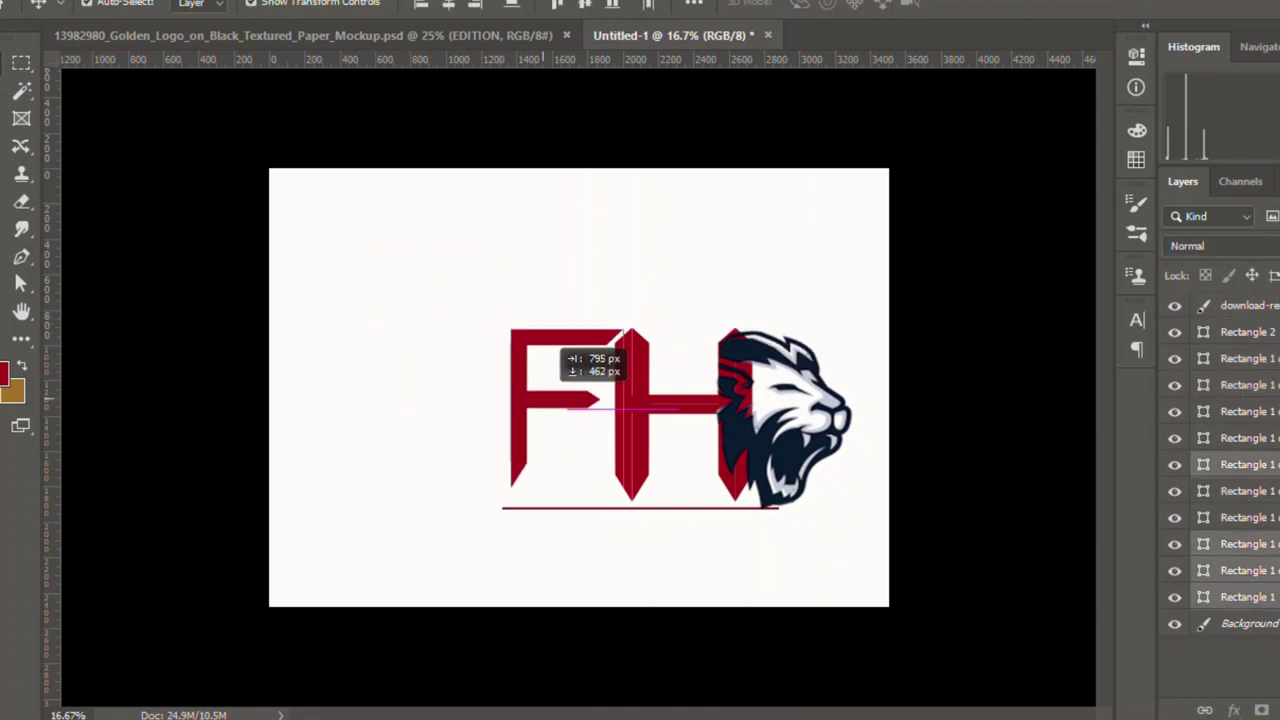
Step: Enlarge the F to about 112% and stretch it down to the underline
{"action": "key", "text": "ctrl+t"}
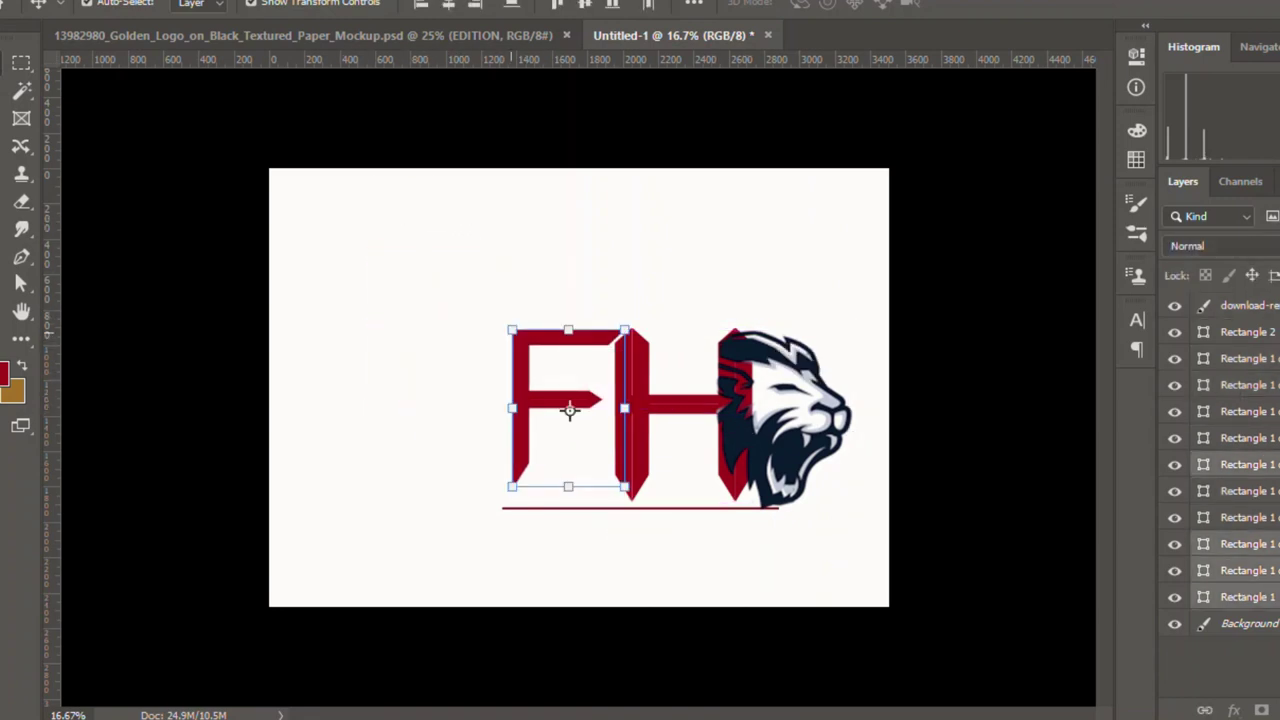
{"action": "left_click_drag", "start_coordinate": [506, 326], "coordinate": [498, 311]}
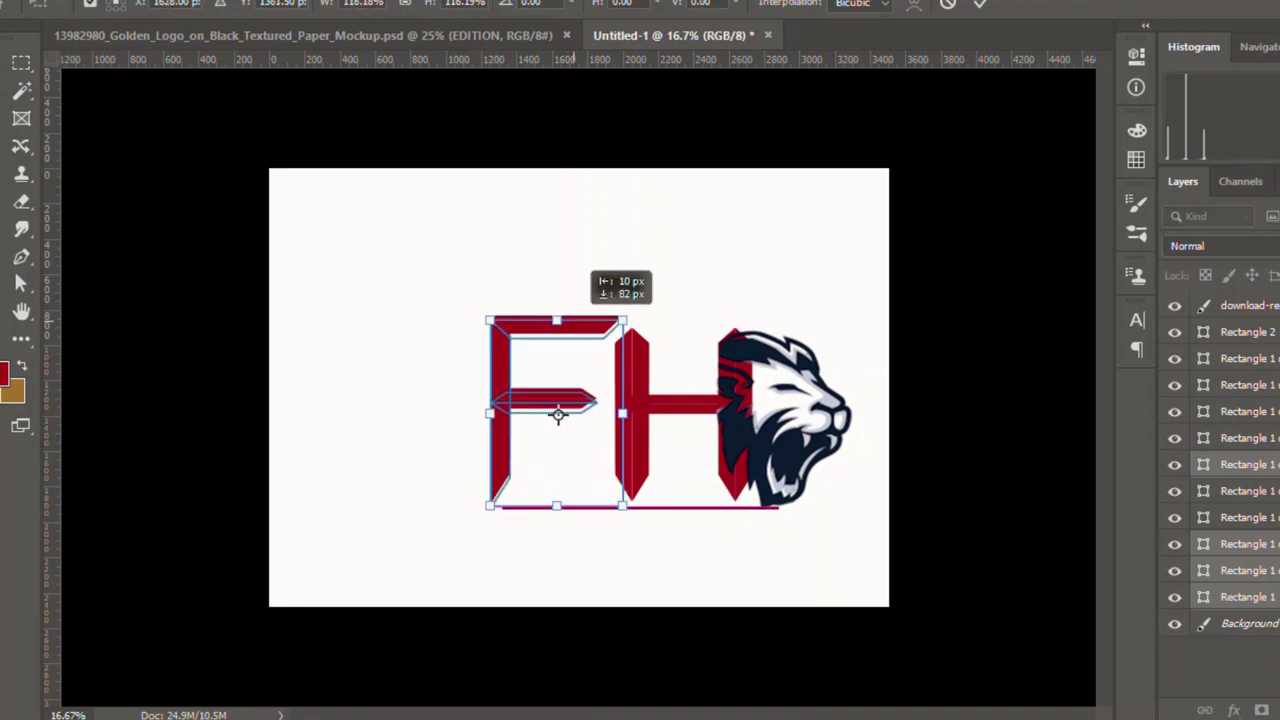
{"action": "left_click_drag", "start_coordinate": [585, 335], "coordinate": [590, 355]}
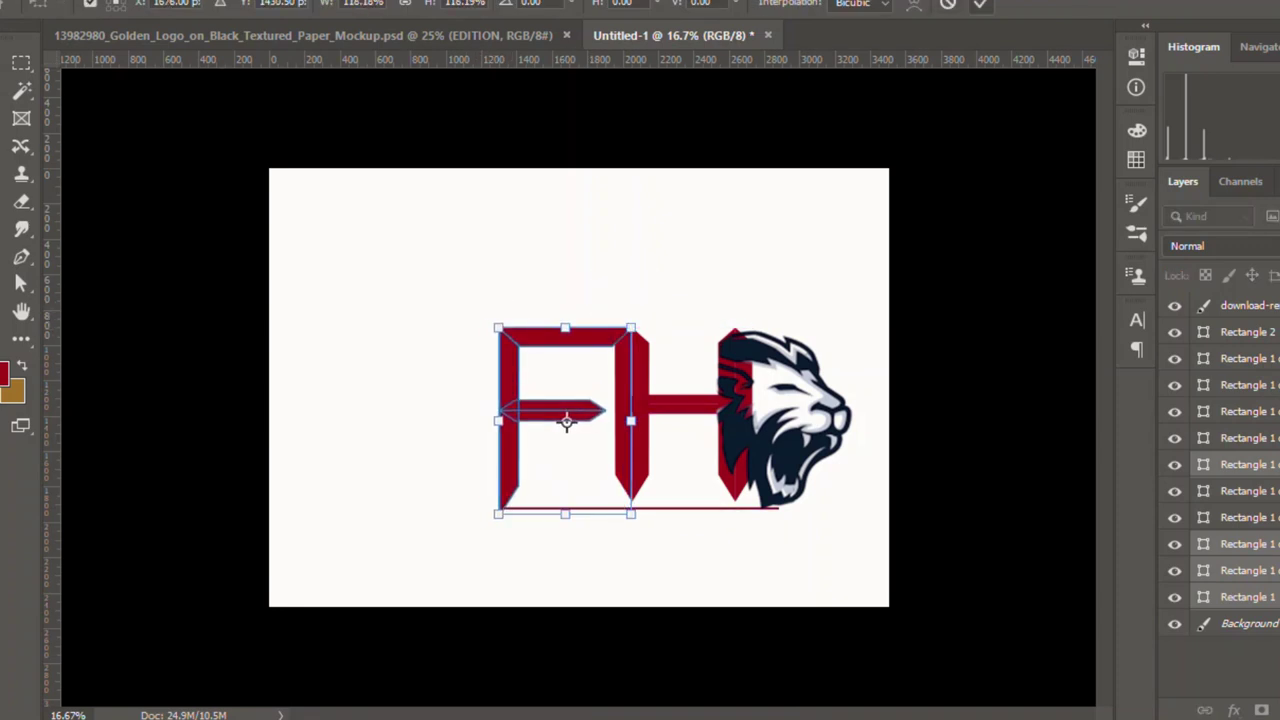
{"action": "left_click", "coordinate": [980, 3]}
{"action": "left_click", "coordinate": [1245, 570]}
{"action": "left_click_drag", "start_coordinate": [443, 243], "coordinate": [566, 417]}
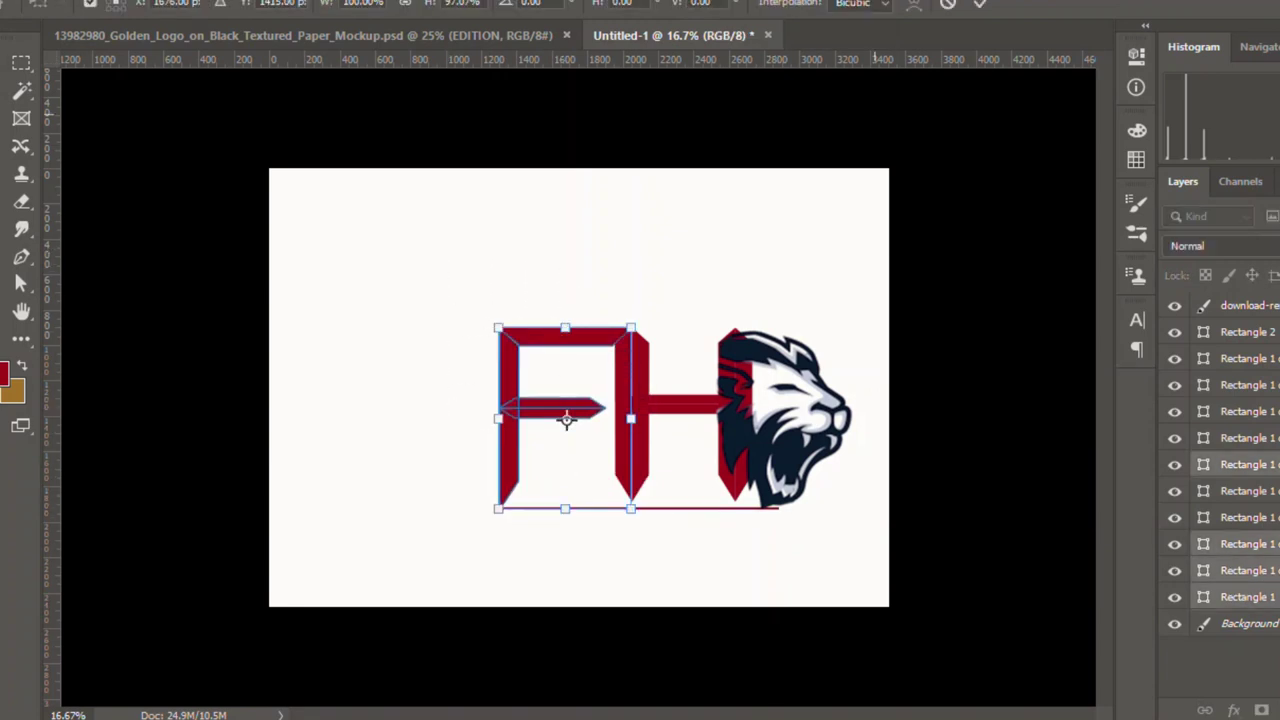
{"action": "left_click", "coordinate": [985, 5]}
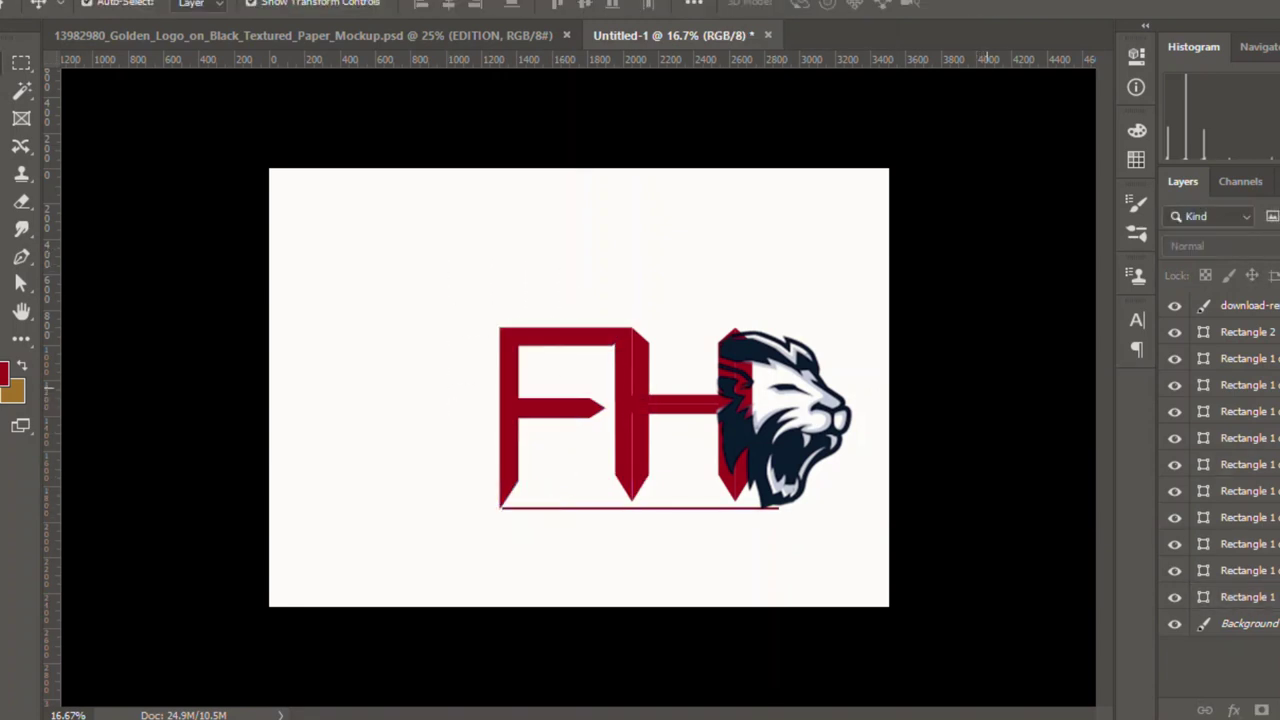
Step: Nudge the whole FH and lion logo down slightly and reselect it
{"action": "key", "text": "ctrl+alt+a"}
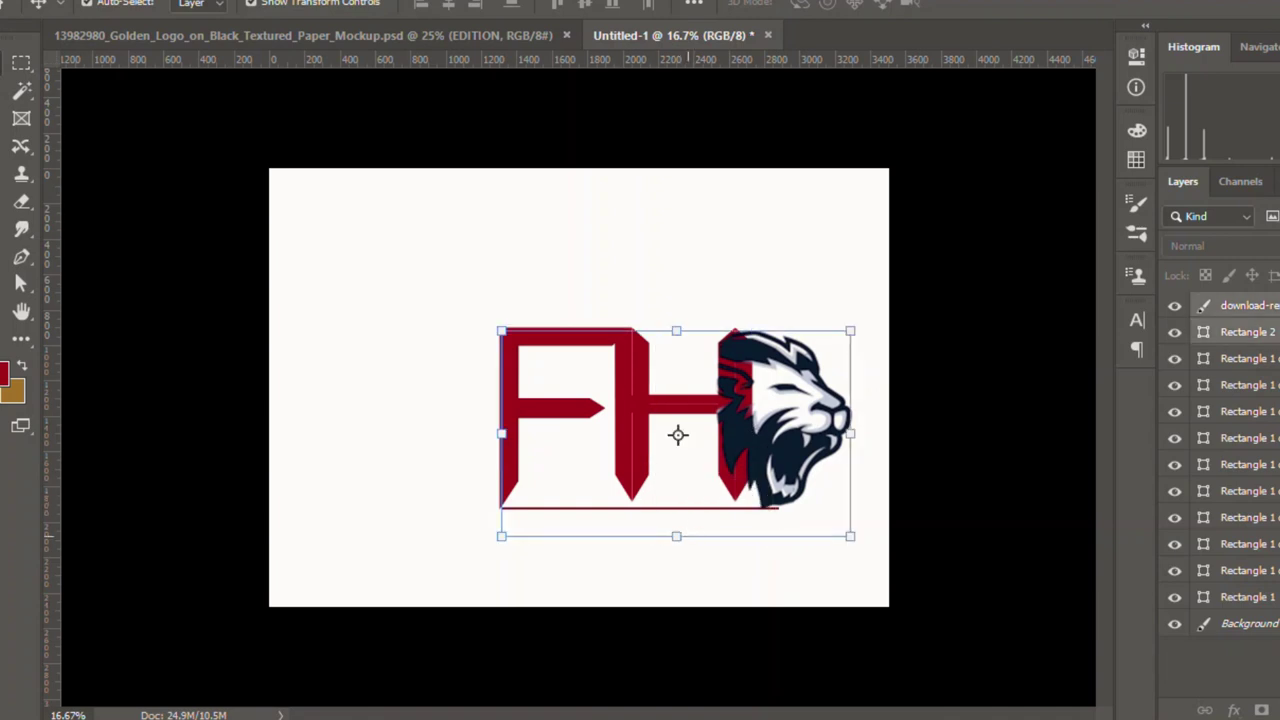
{"action": "left_click_drag", "start_coordinate": [678, 438], "coordinate": [677, 434]}
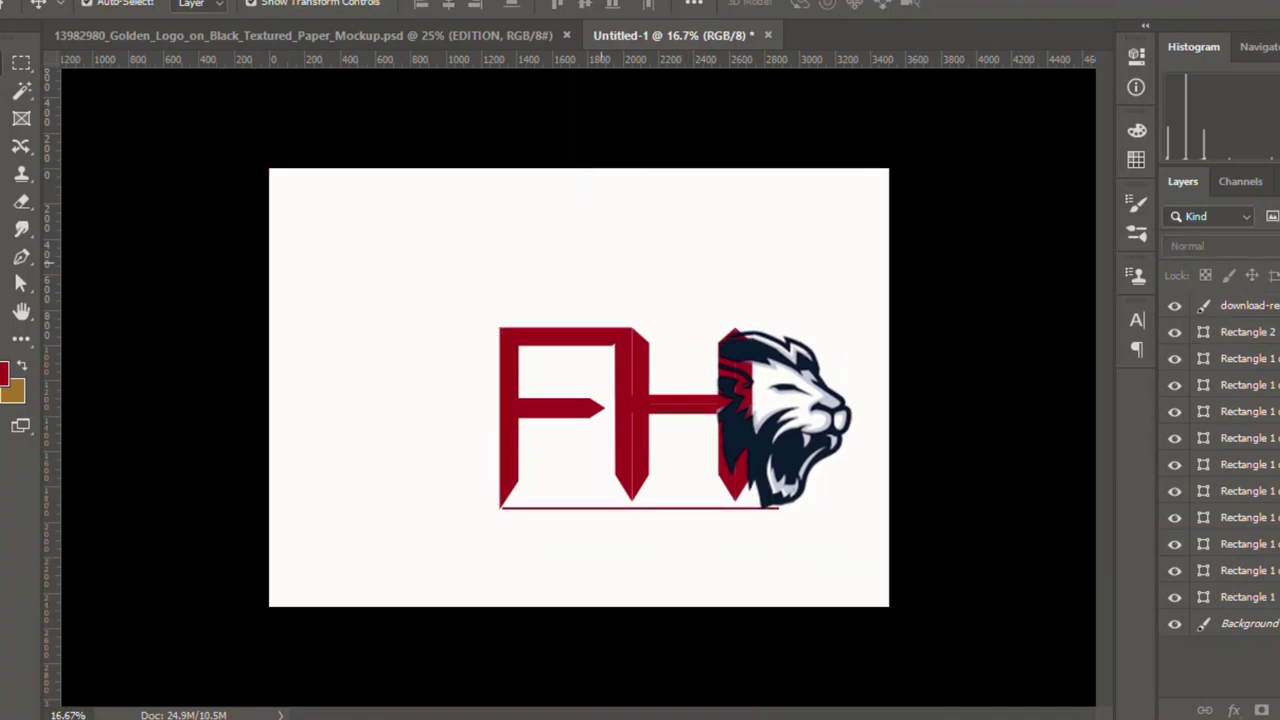
{"action": "left_click", "coordinate": [642, 510]}
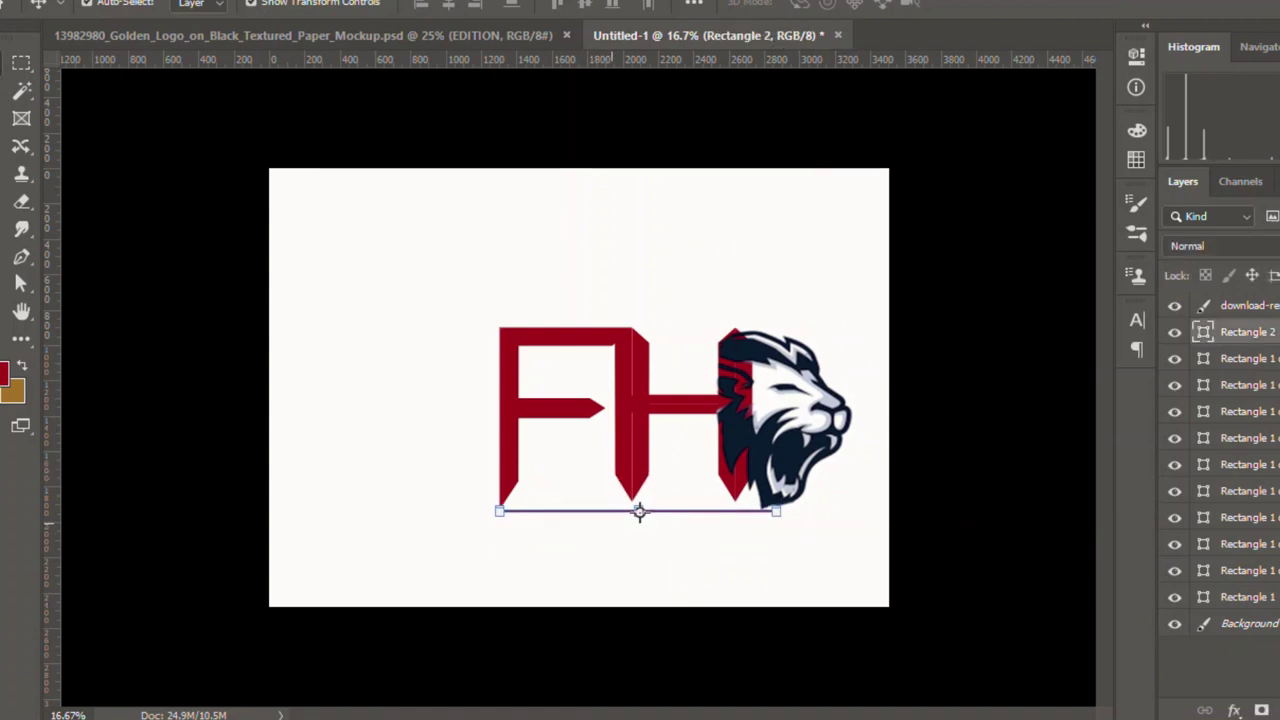
{"action": "left_click", "coordinate": [330, 390]}
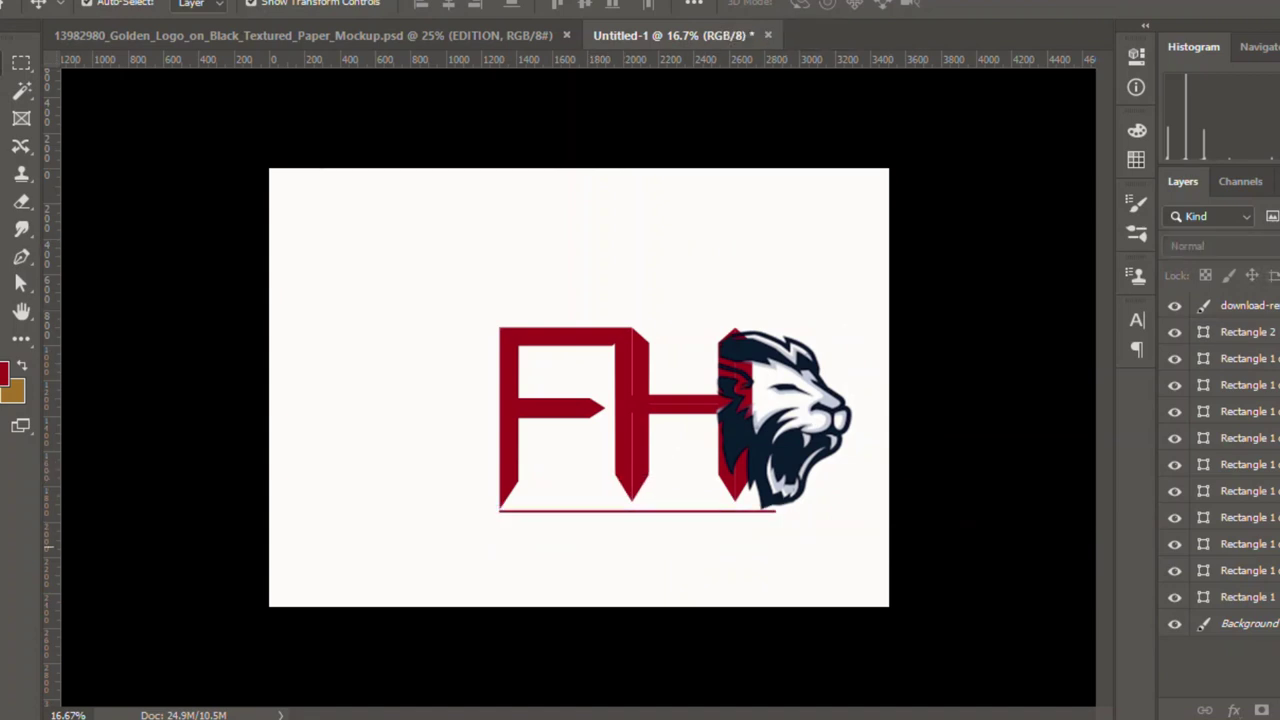
{"action": "left_click_drag", "start_coordinate": [406, 257], "coordinate": [560, 400]}
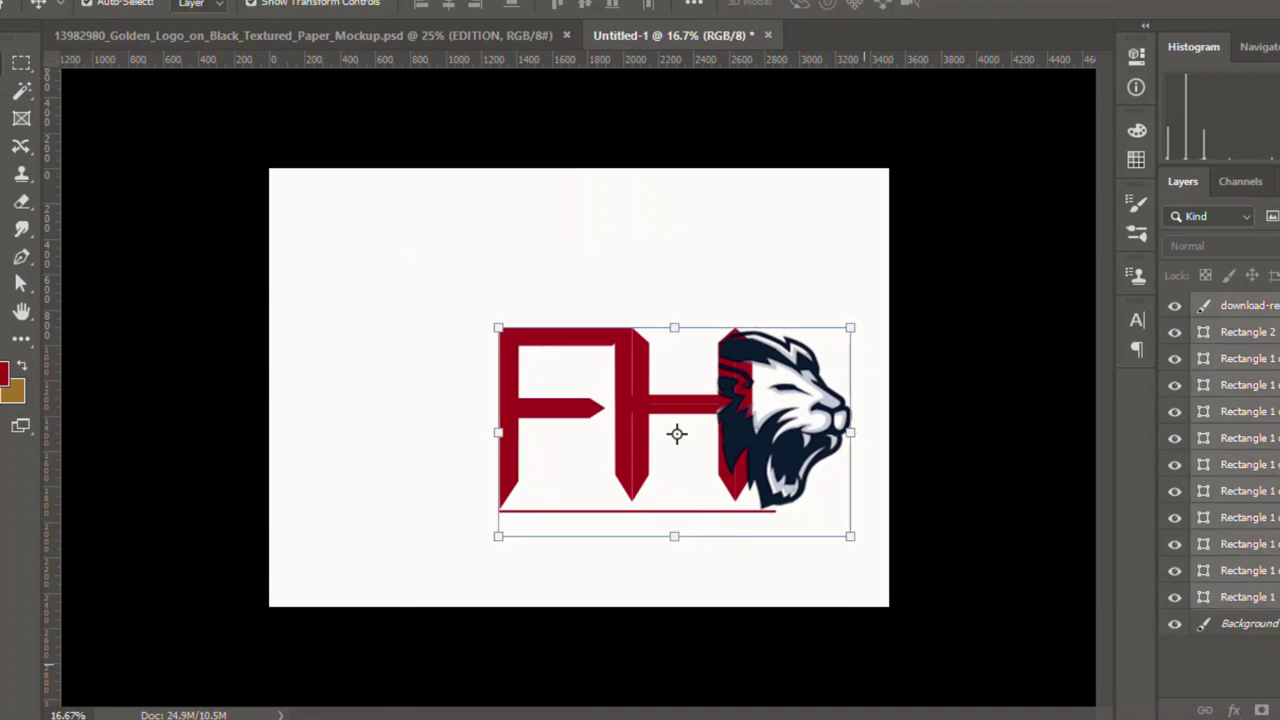
Step: Open the mockup's YOUR DESIGN HERE smart object and delete the BRAND text
{"action": "key", "text": "ctrl+Tab"}
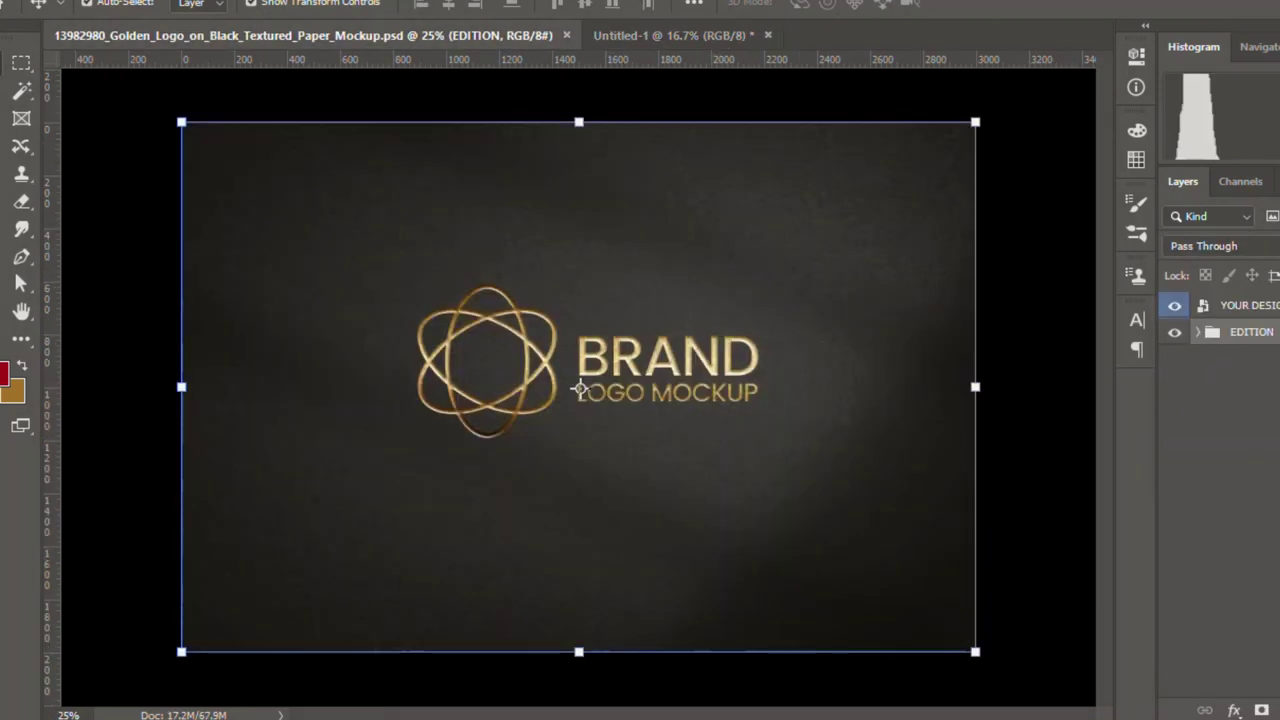
{"action": "left_click", "coordinate": [586, 370]}
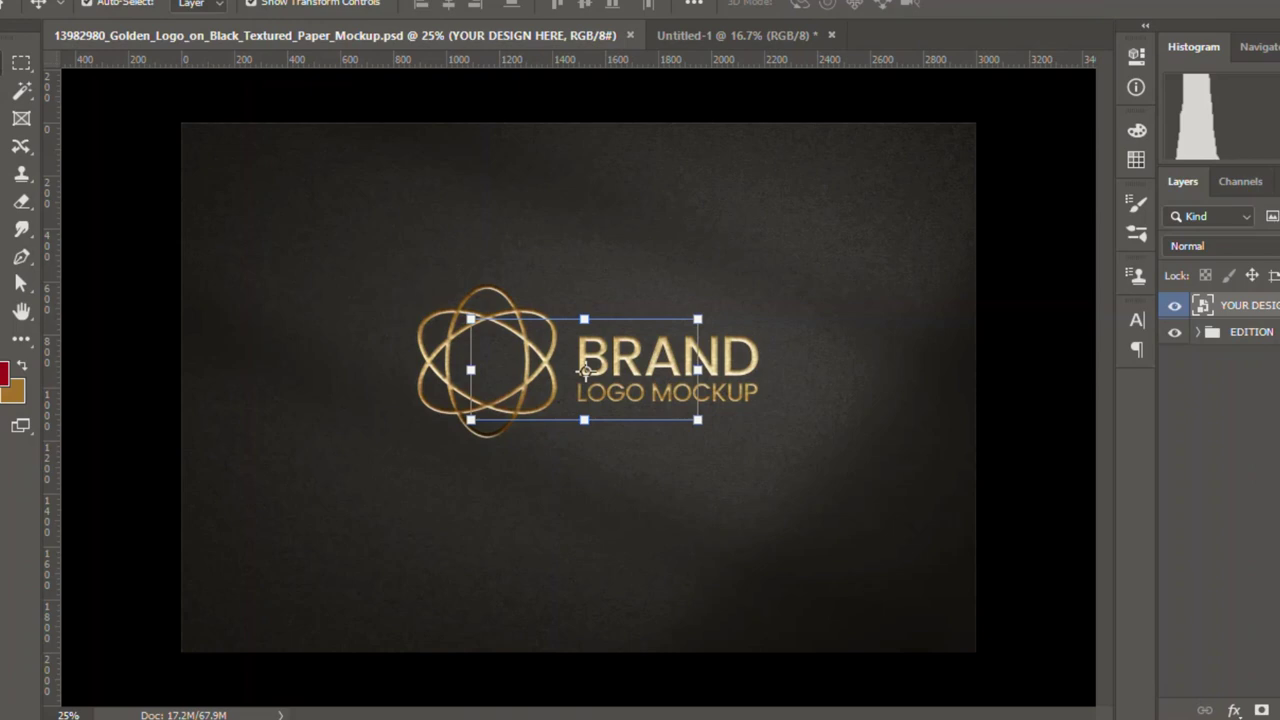
{"action": "double_click", "coordinate": [586, 370]}
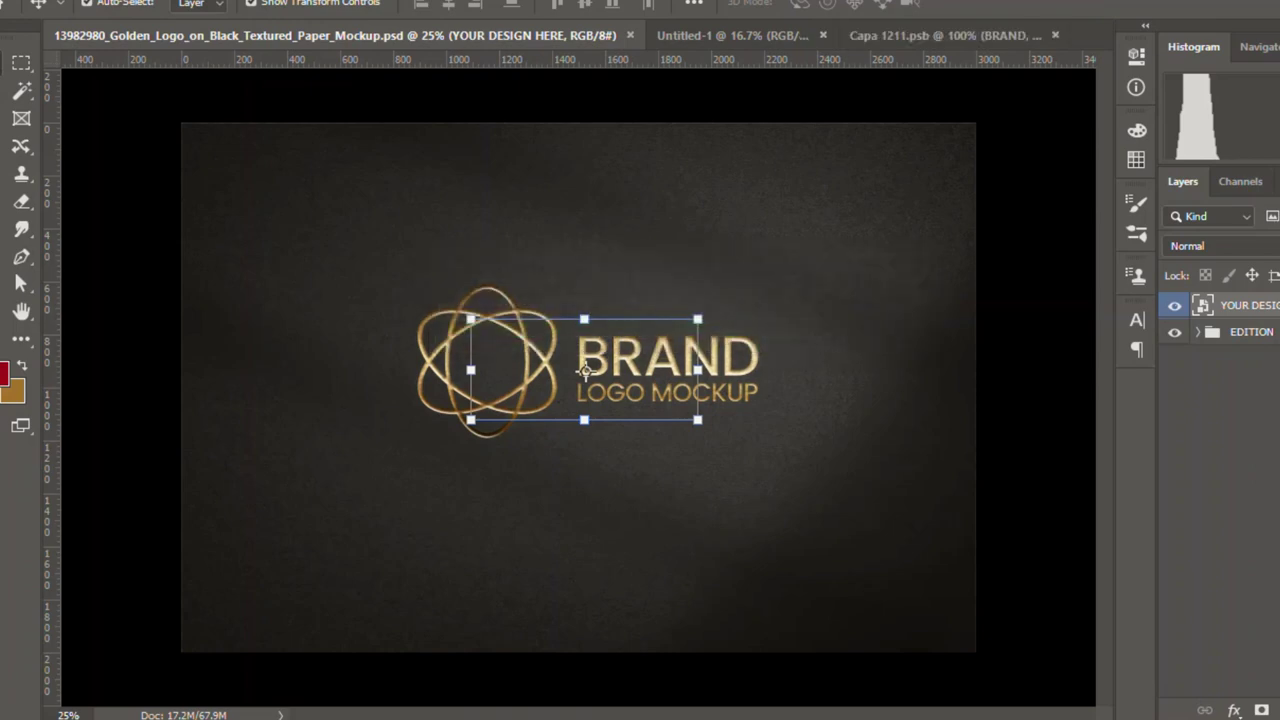
{"action": "key", "text": "Return"}
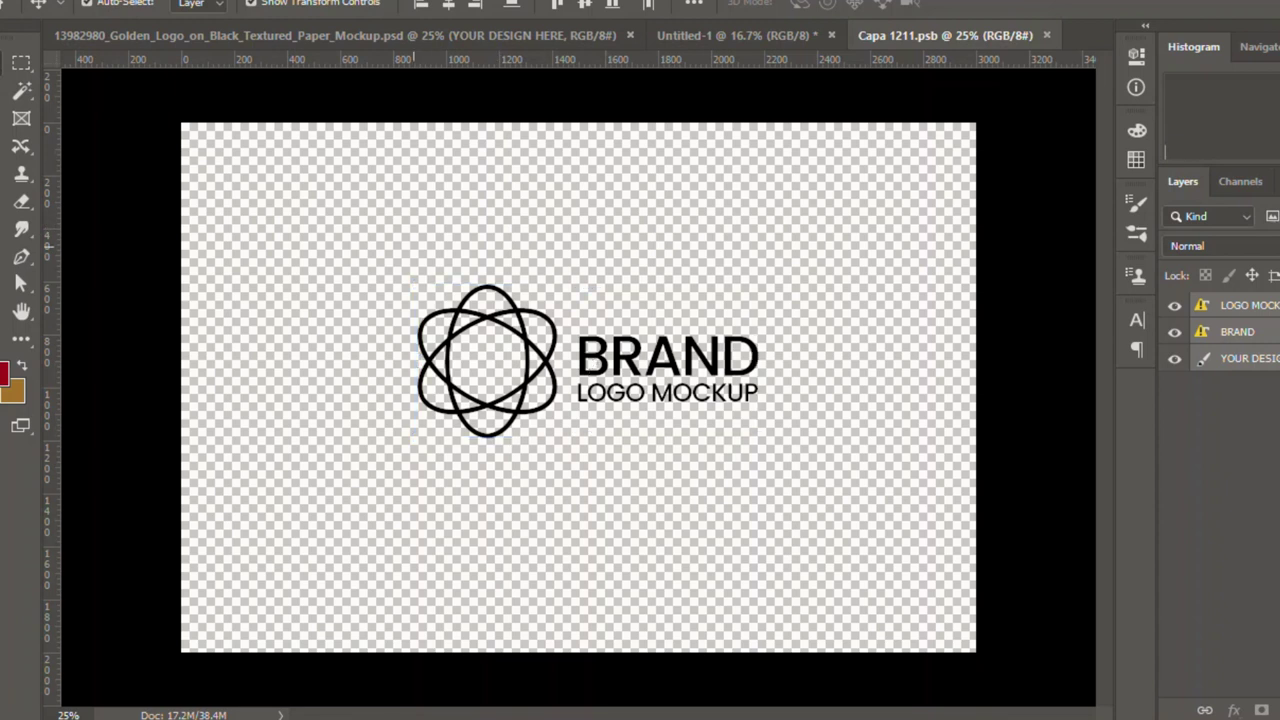
{"action": "left_click", "coordinate": [590, 360]}
{"action": "key", "text": "Delete"}
{"action": "key", "text": "Delete"}
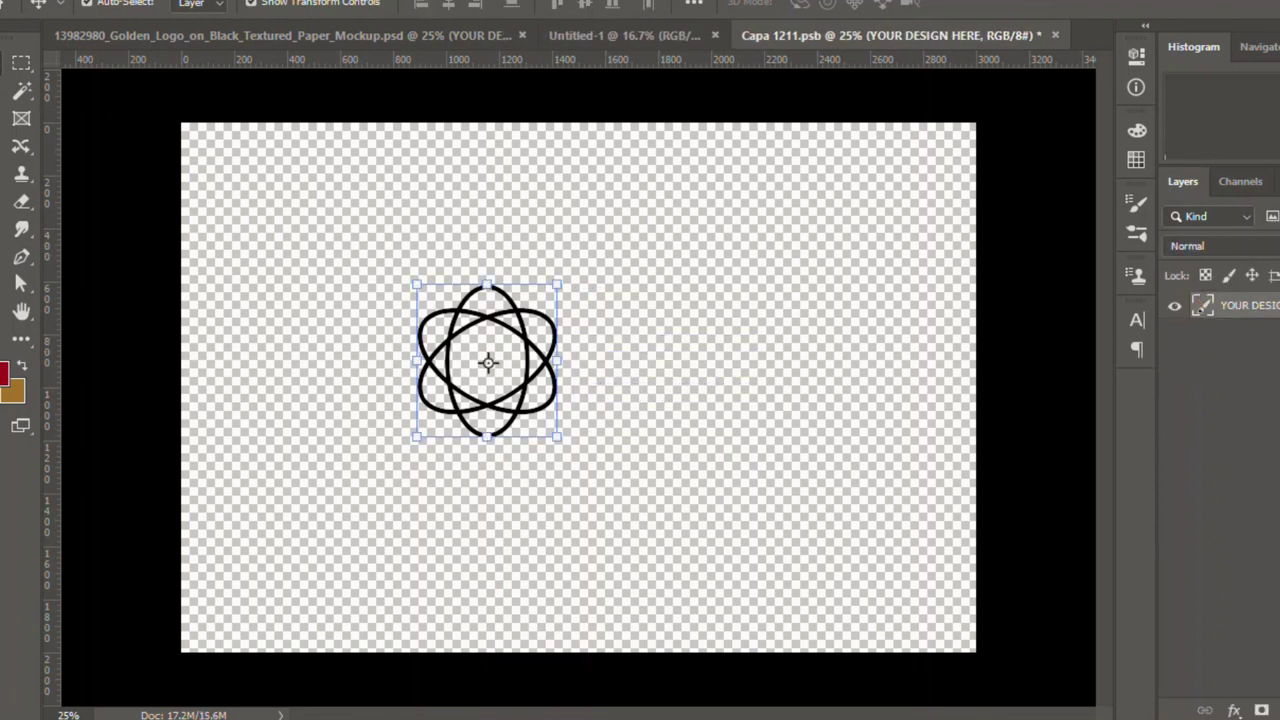
Step: Drag the FH lion logo into the placeholder, delete the atom symbol, and position the logo
{"action": "left_click", "coordinate": [625, 35]}
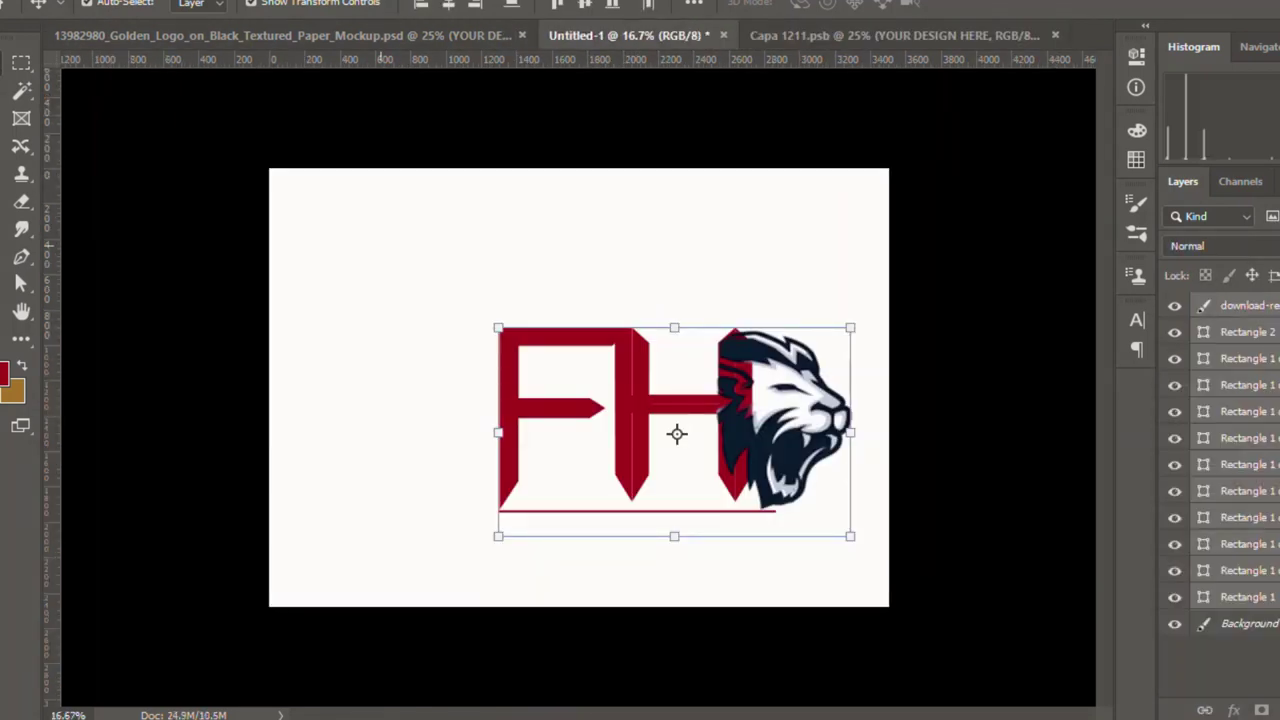
{"action": "mouse_move", "coordinate": [677, 433]}
{"action": "left_mouse_down"}
{"action": "mouse_move", "coordinate": [478, 48]}
{"action": "mouse_move", "coordinate": [740, 402]}
{"action": "left_mouse_up"}
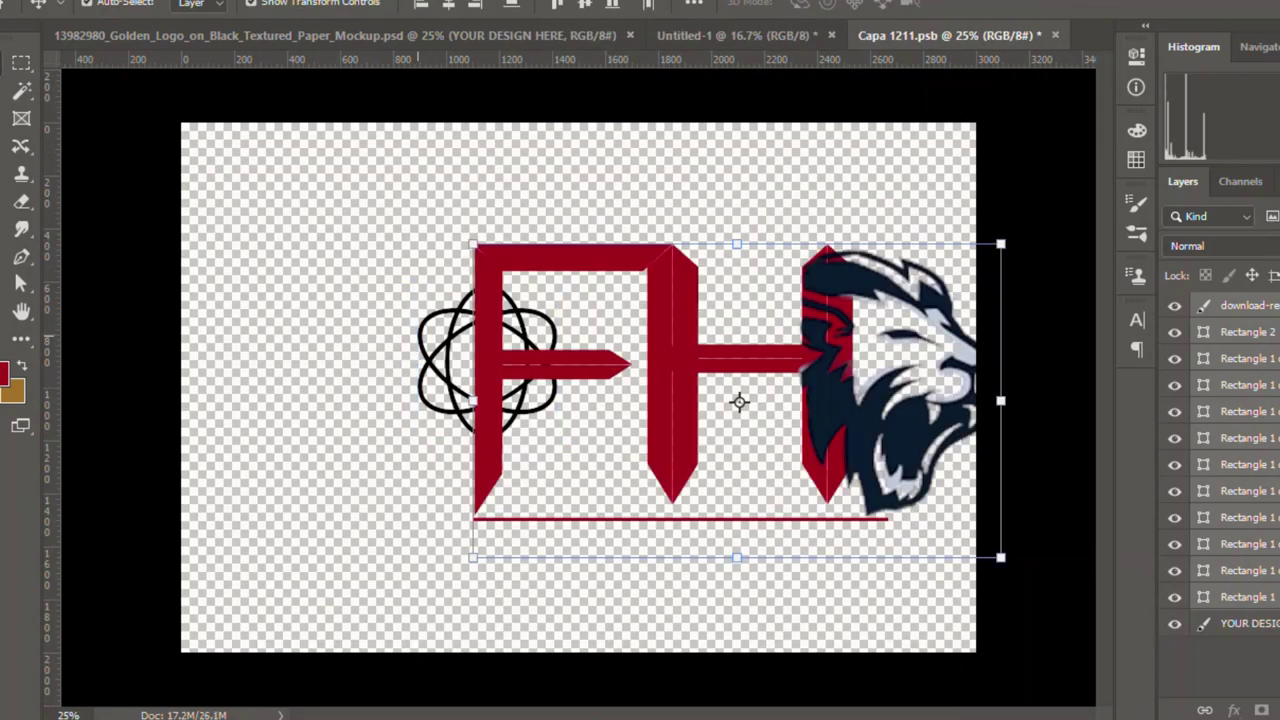
{"action": "left_click", "coordinate": [490, 362]}
{"action": "key", "text": "Delete"}
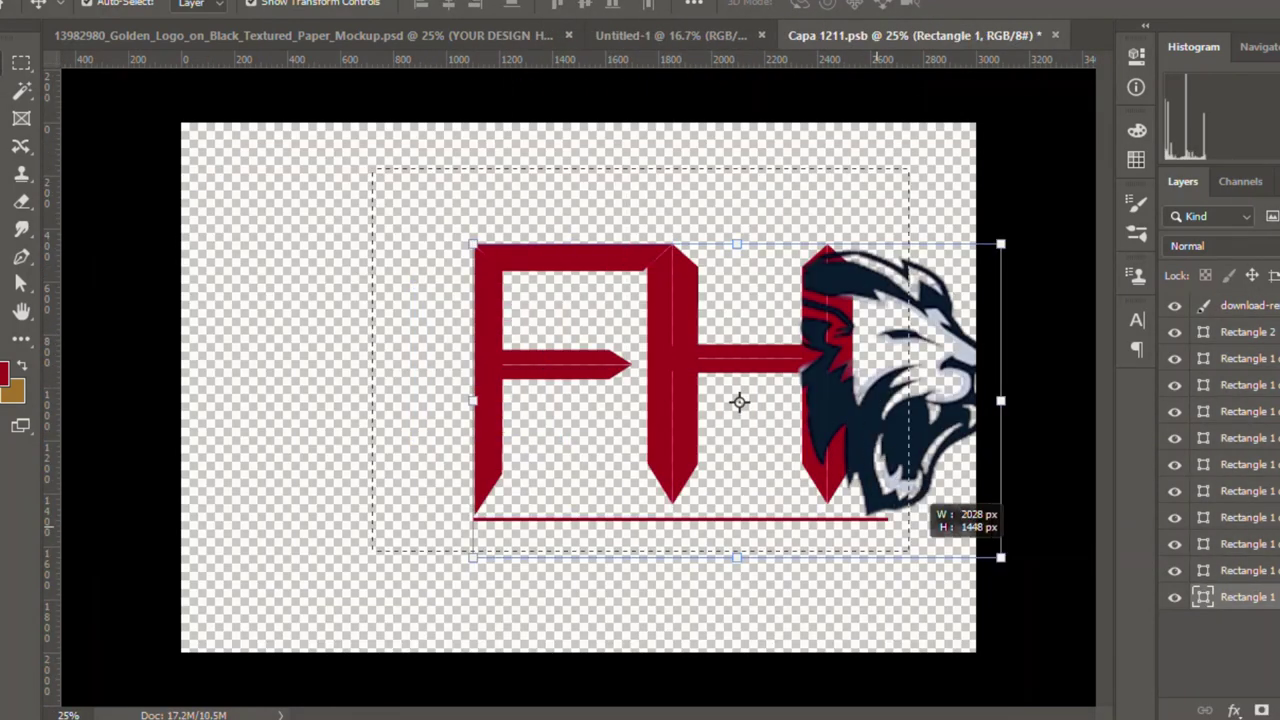
{"action": "left_click_drag", "start_coordinate": [855, 302], "coordinate": [720, 280]}
{"action": "left_click_drag", "start_coordinate": [602, 382], "coordinate": [608, 408]}
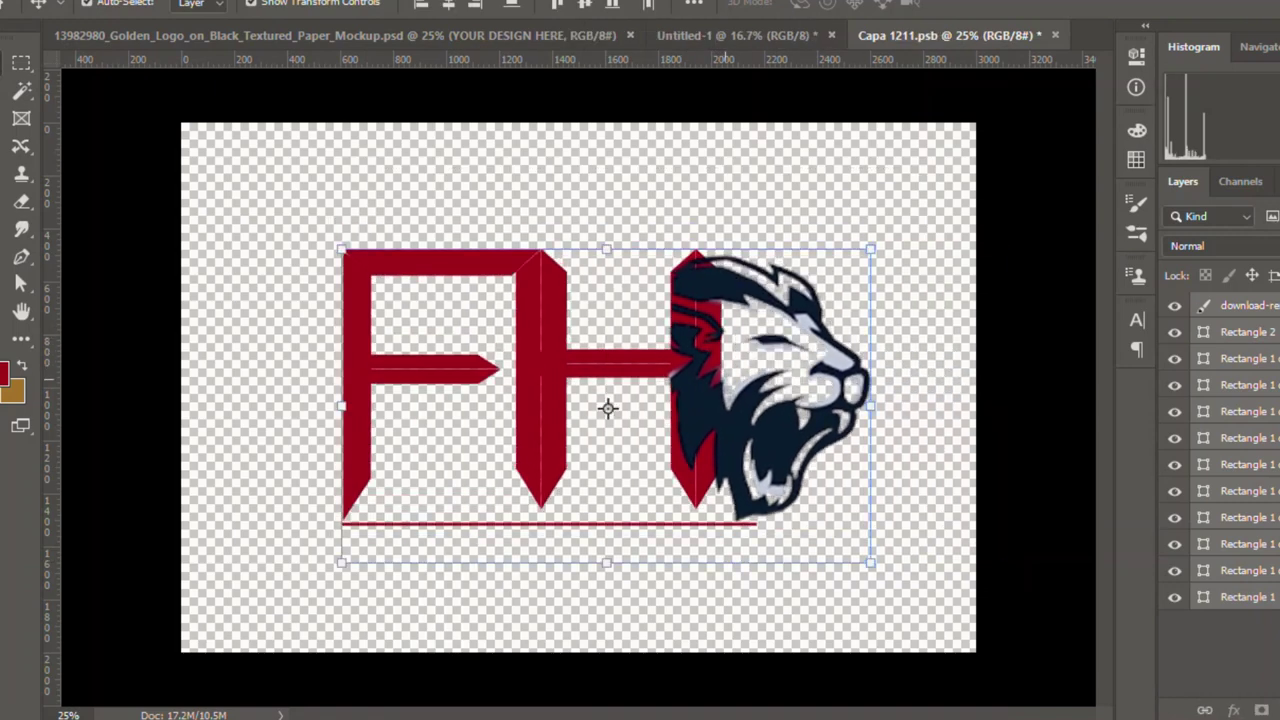